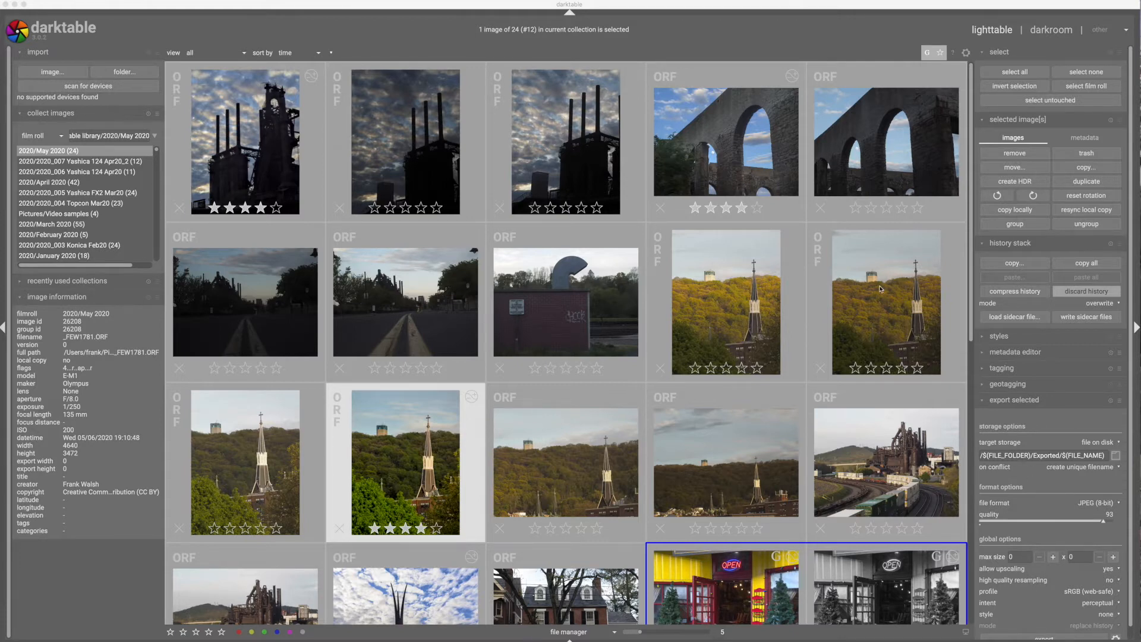
Open the four-star photo of the stone arches in the darkroom for editing.
{"action": "left_click", "coordinate": [733, 130]}
{"action": "left_click", "coordinate": [734, 132]}
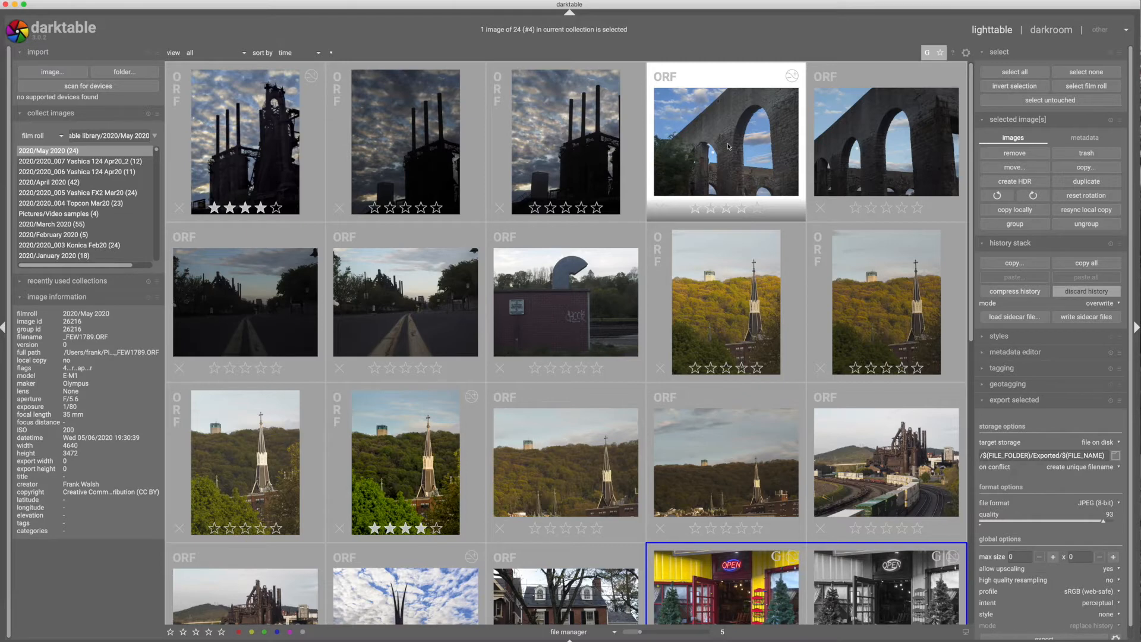
{"action": "double_click", "coordinate": [728, 146]}
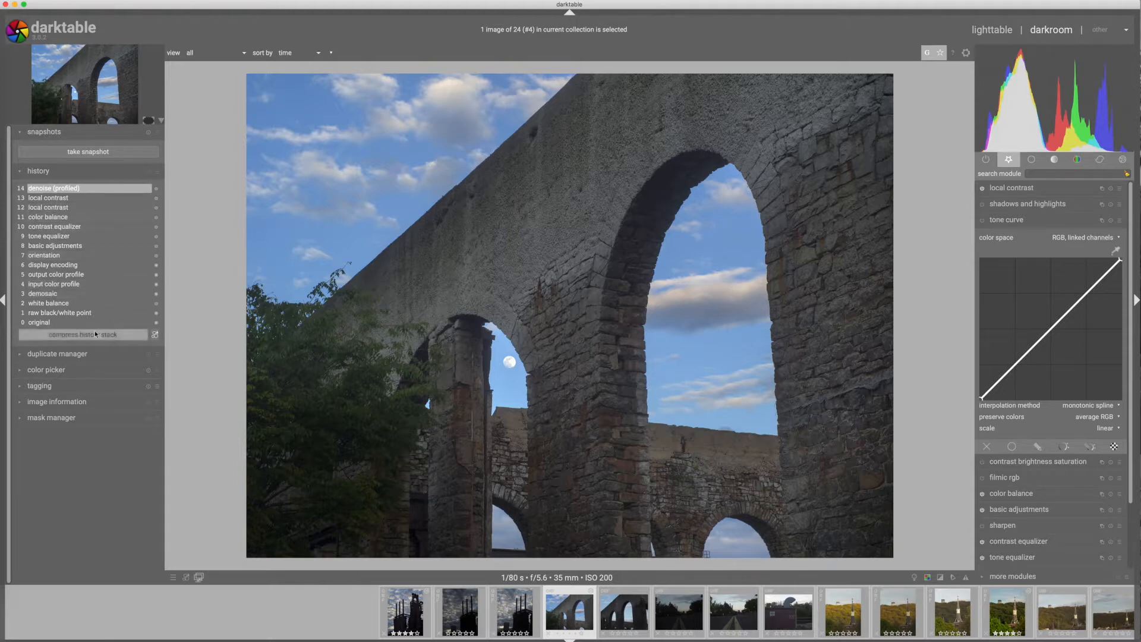
Take a snapshot of the finished edit and compare it in split view with the orientation state in the history.
{"action": "left_click", "coordinate": [77, 151]}
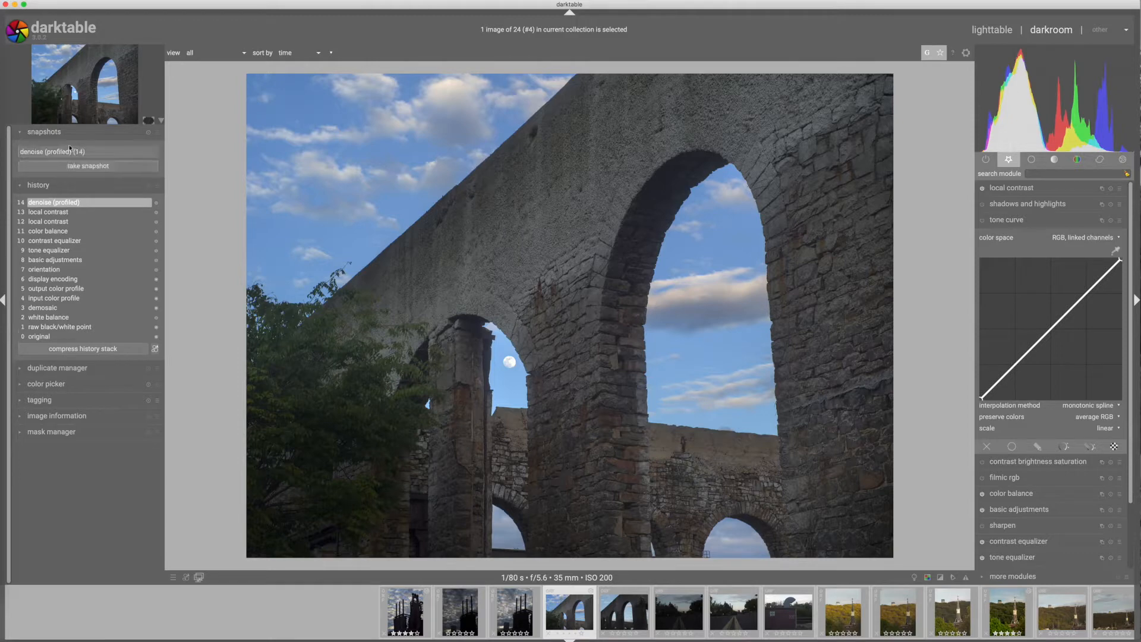
{"action": "left_click", "coordinate": [65, 154]}
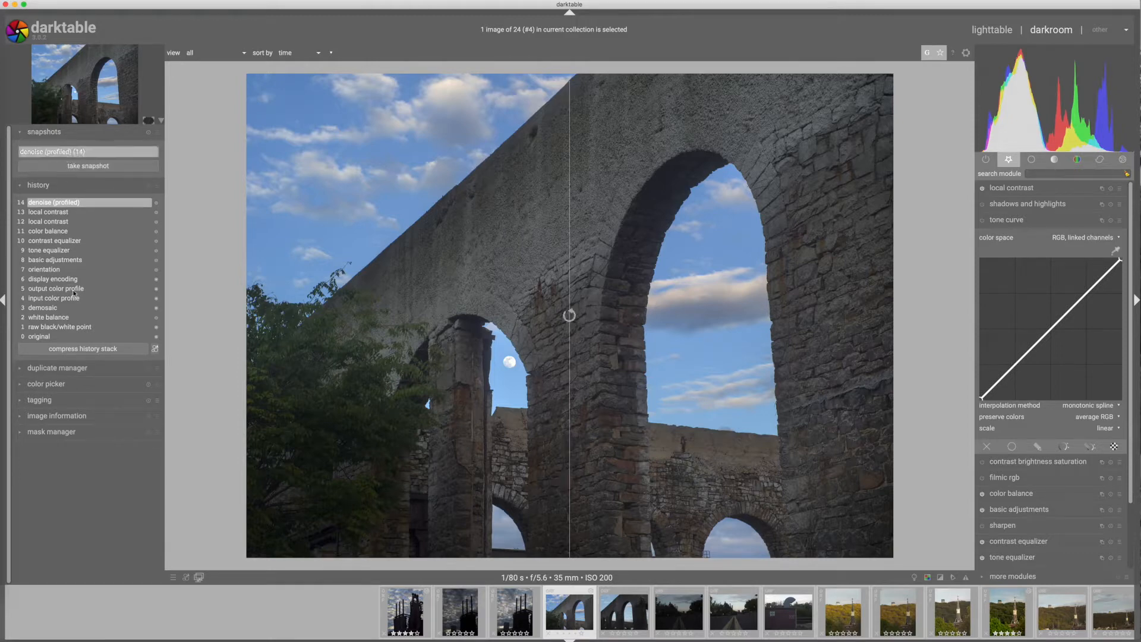
{"action": "left_click", "coordinate": [43, 271]}
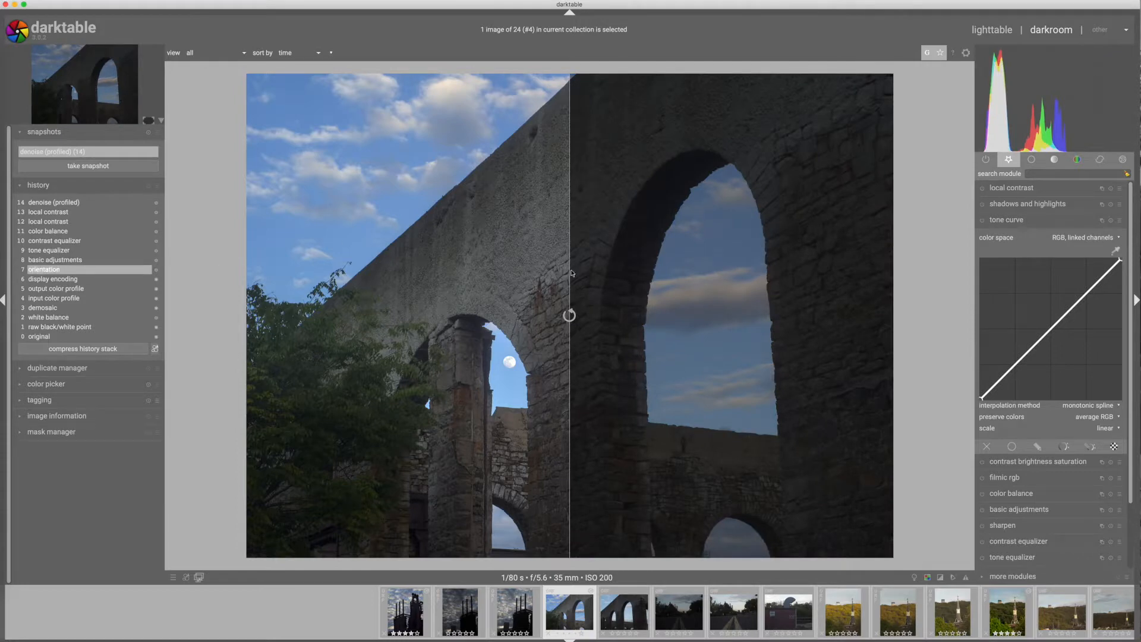
{"action": "left_click_drag", "start_coordinate": [569, 272], "coordinate": [761, 285]}
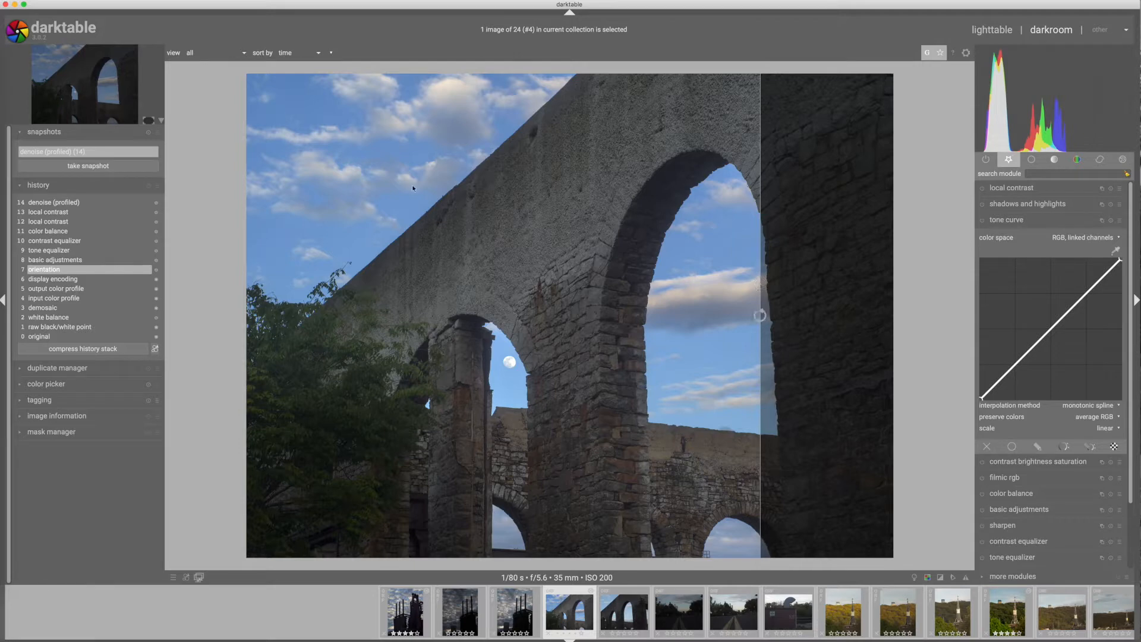
Switch off and clear the snapshot, then compress the history stack at the orientation entry.
{"action": "left_click", "coordinate": [154, 152]}
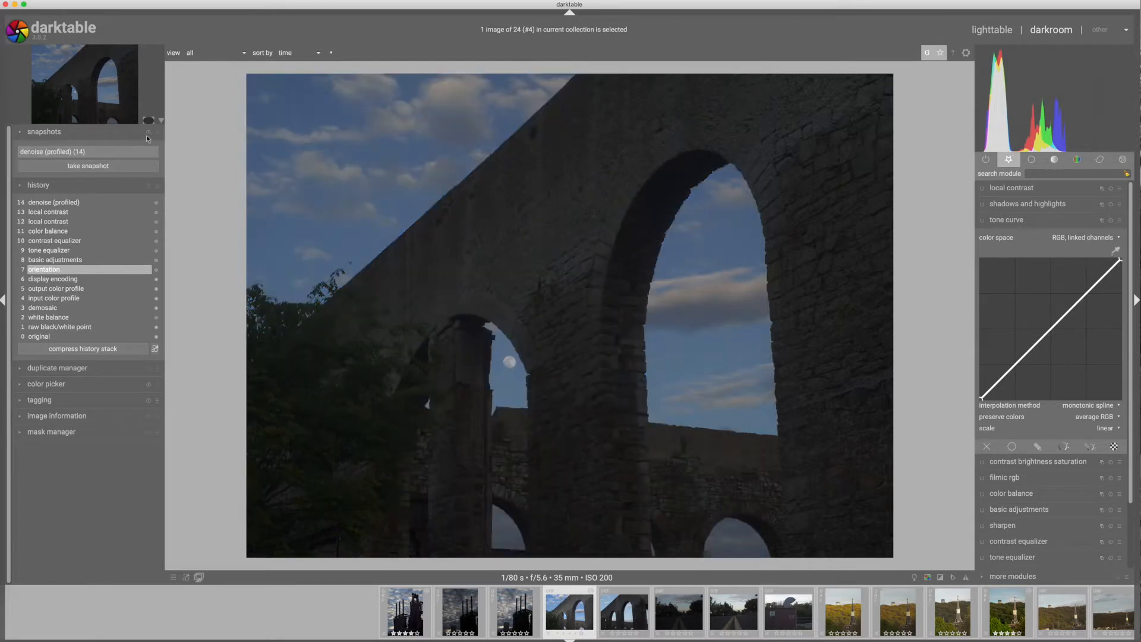
{"action": "left_click", "coordinate": [148, 133]}
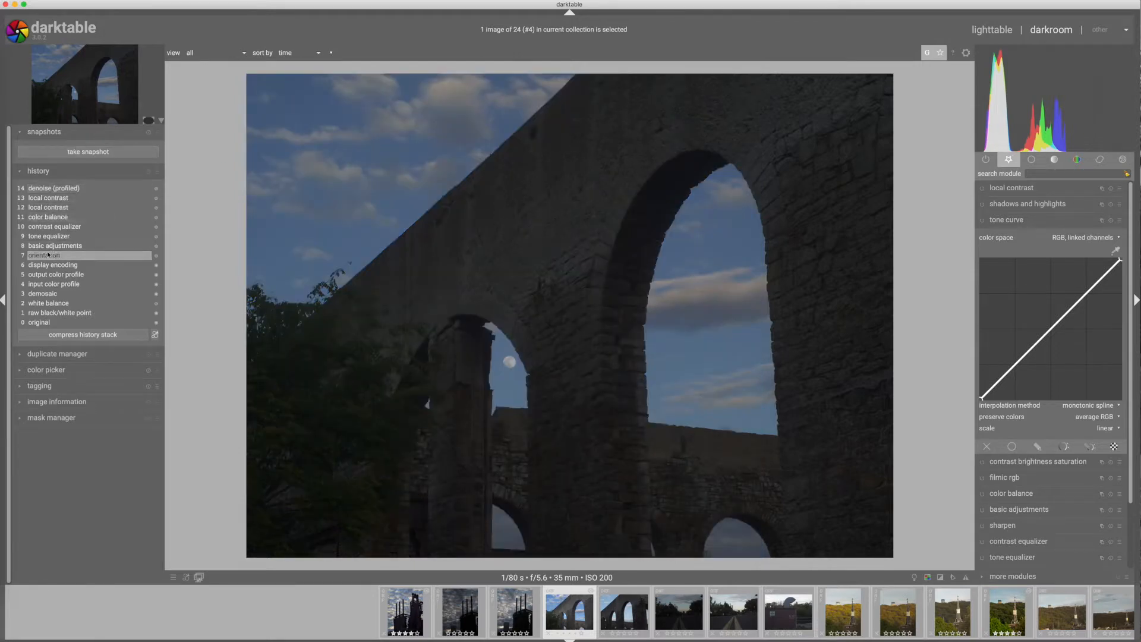
{"action": "left_click", "coordinate": [69, 334]}
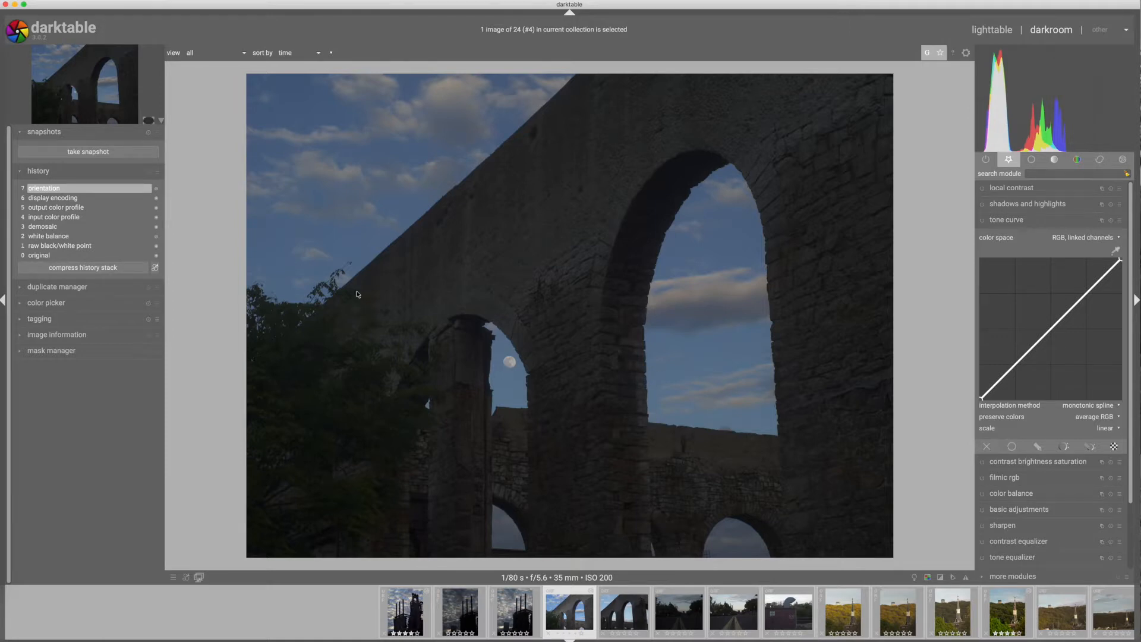
Collapse the tone curve and raise the exposure in basic adjustments to about 1.54 EV.
{"action": "left_click", "coordinate": [1019, 222]}
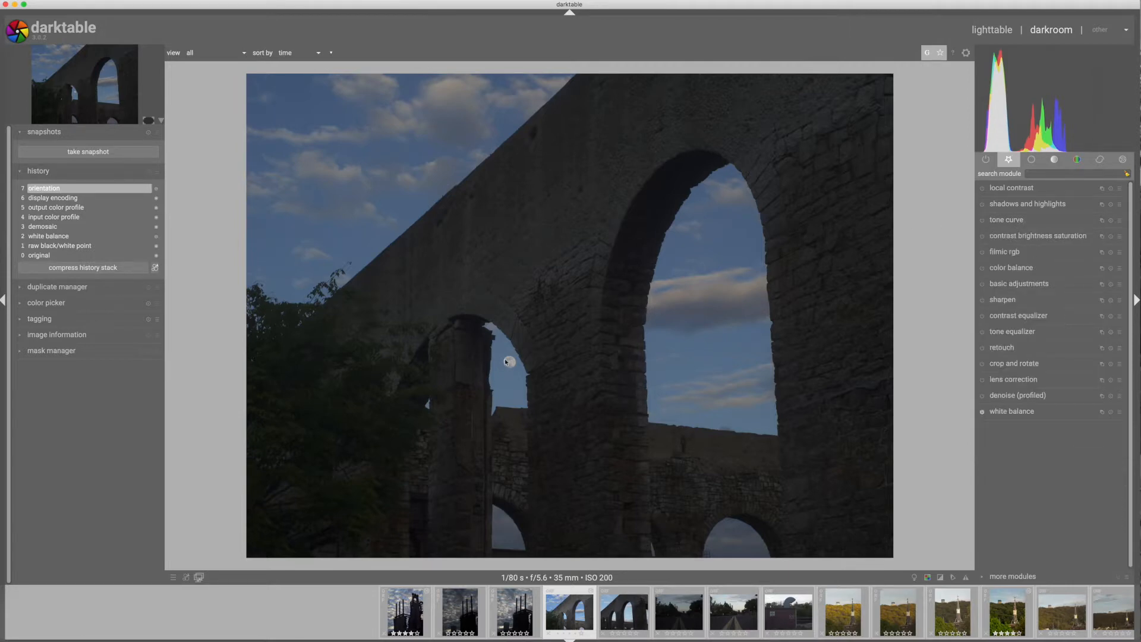
{"action": "left_click", "coordinate": [1002, 287]}
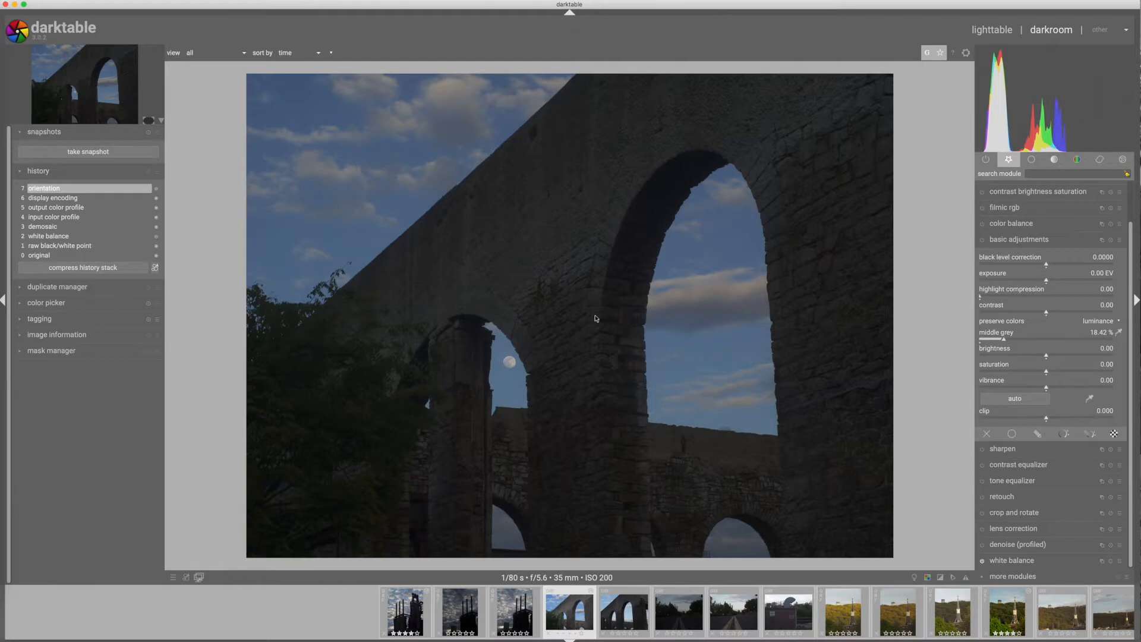
{"action": "scroll", "coordinate": [1052, 282], "scroll_direction": "up", "scroll_amount": 9}
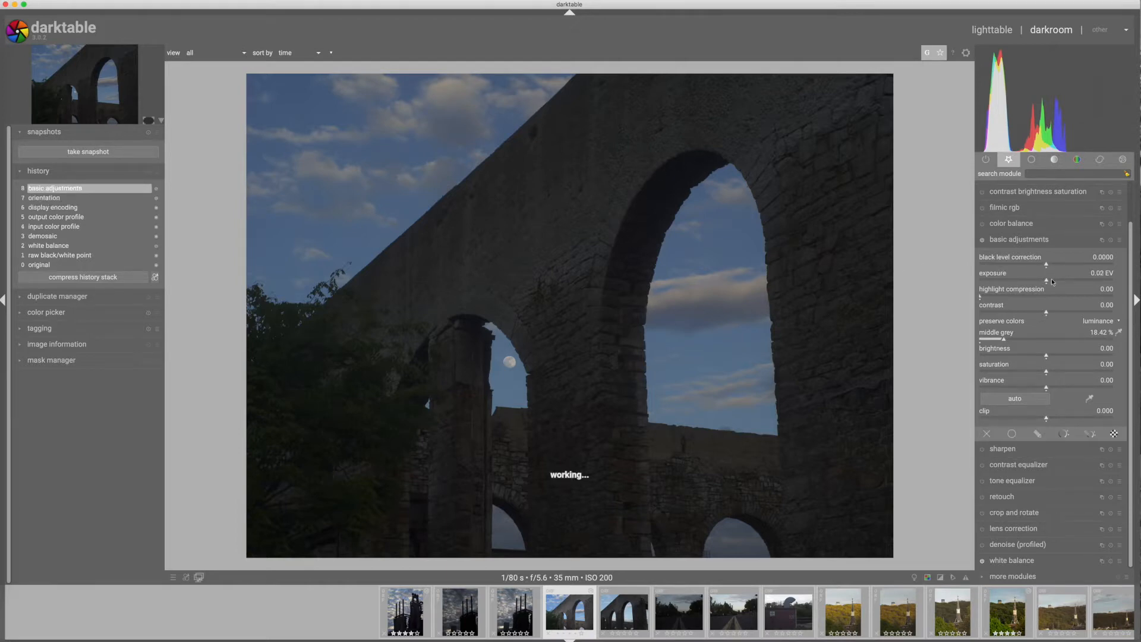
{"action": "scroll", "coordinate": [1053, 282], "scroll_direction": "up", "scroll_amount": 16}
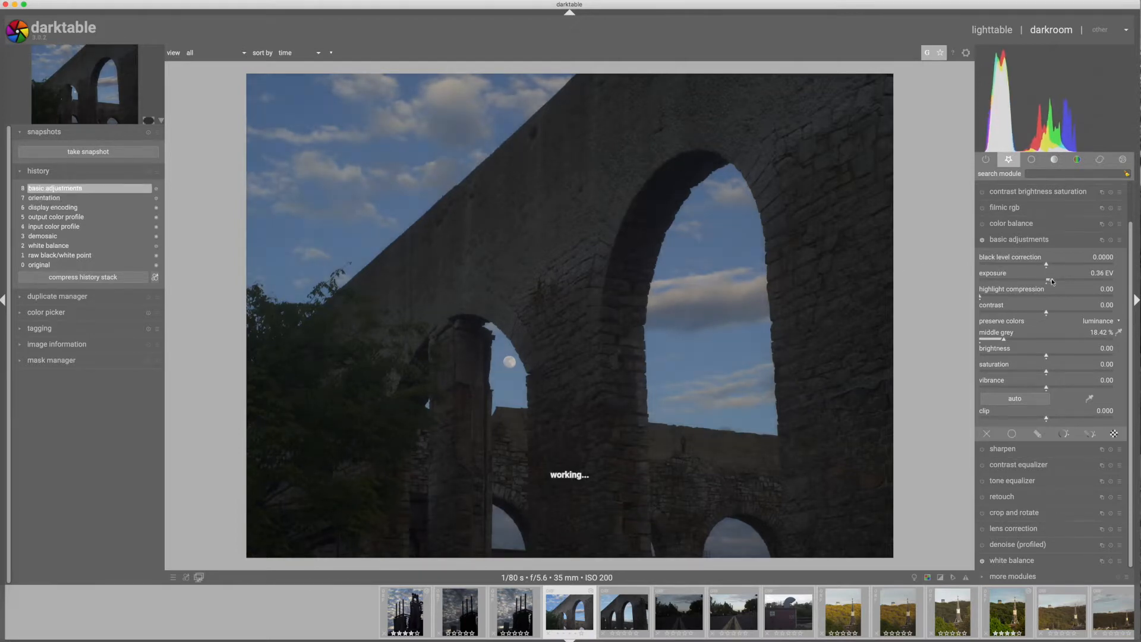
{"action": "scroll", "coordinate": [1052, 281], "scroll_direction": "up", "scroll_amount": 5}
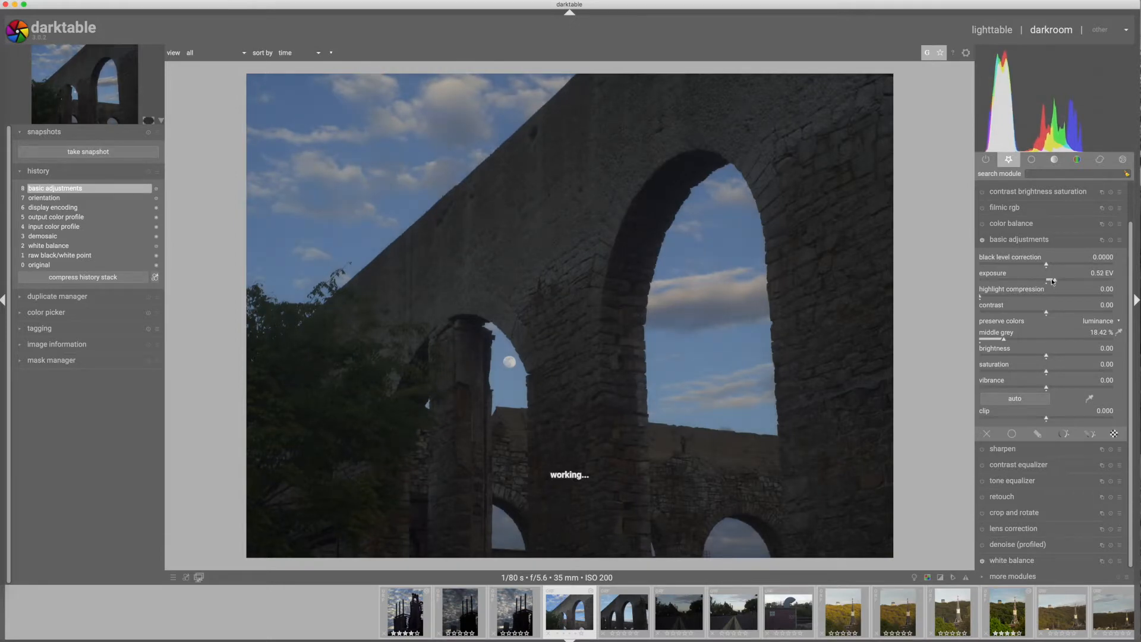
{"action": "scroll", "coordinate": [1053, 281], "scroll_direction": "up", "scroll_amount": 20}
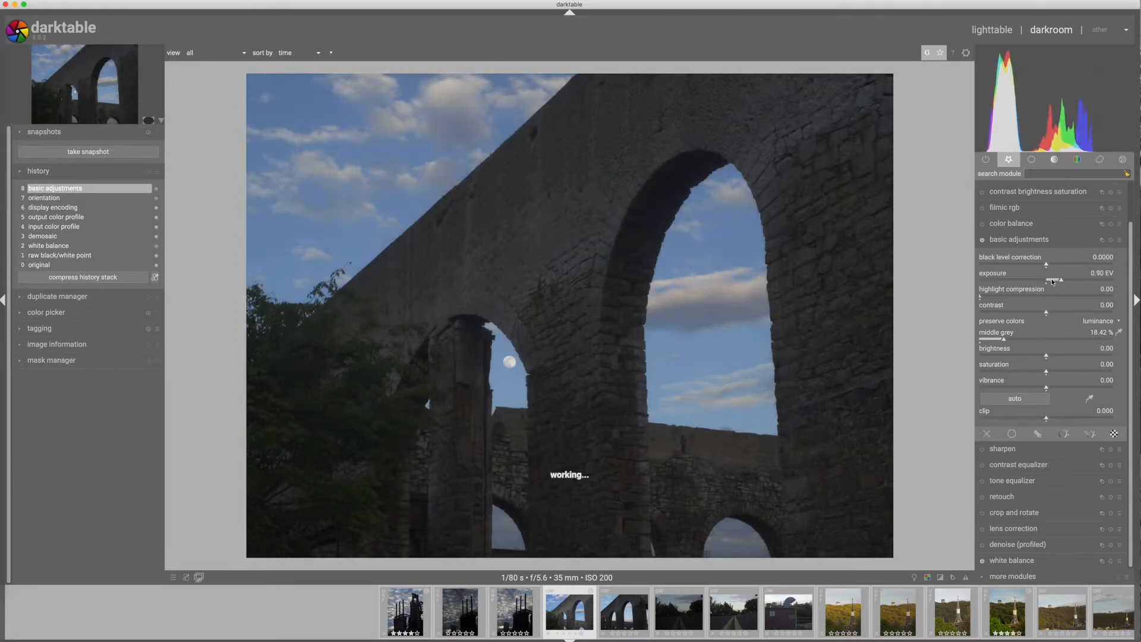
{"action": "scroll", "coordinate": [1053, 281], "scroll_direction": "up", "scroll_amount": 9}
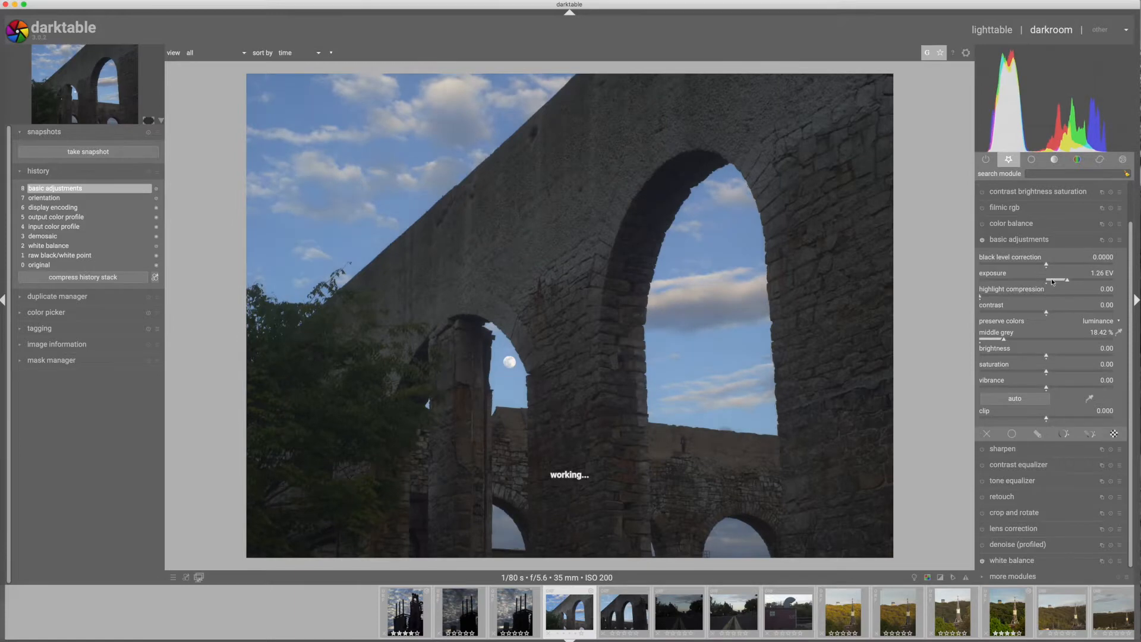
{"action": "scroll", "coordinate": [1052, 282], "scroll_direction": "up", "scroll_amount": 3}
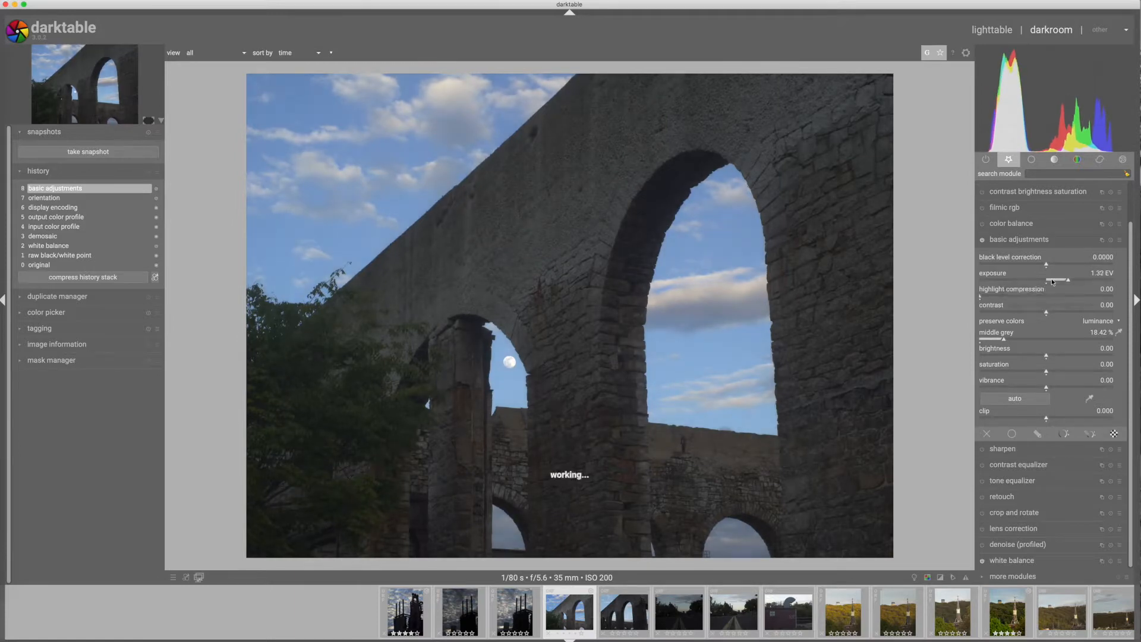
{"action": "scroll", "coordinate": [1051, 281], "scroll_direction": "up", "scroll_amount": 8}
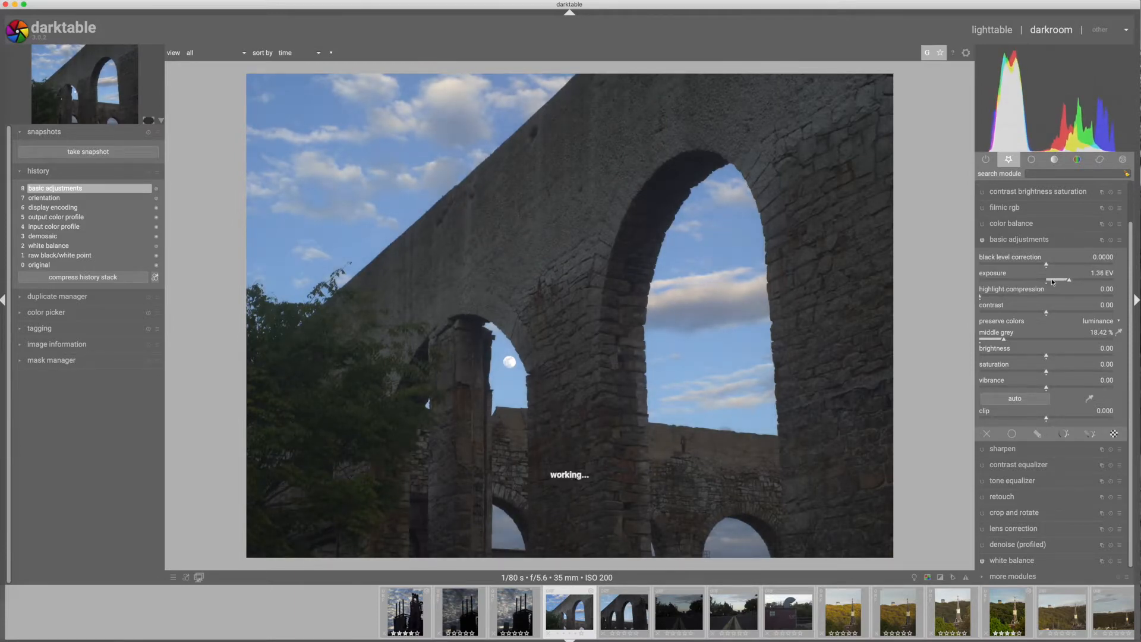
{"action": "scroll", "coordinate": [1052, 282], "scroll_direction": "up", "scroll_amount": 1}
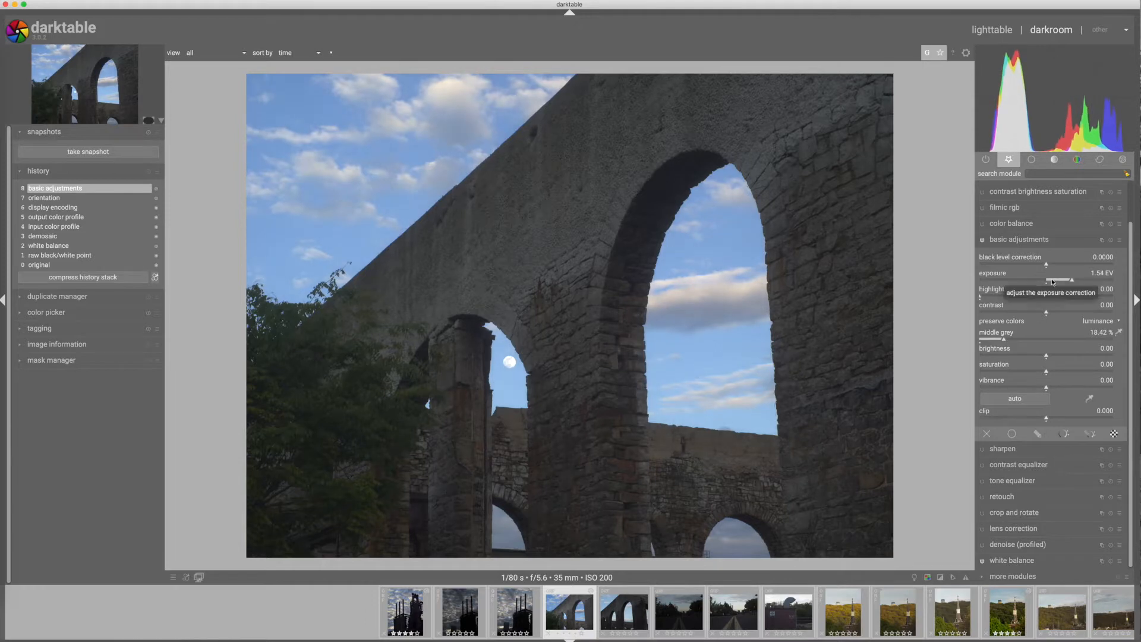
Fine-tune basic adjustments to a black level correction of 0.0020 and an exposure of 1.50 EV, and collapse the module.
{"action": "scroll", "coordinate": [1054, 265], "scroll_direction": "down", "scroll_amount": 2}
{"action": "scroll", "coordinate": [1054, 263], "scroll_direction": "up", "scroll_amount": 4}
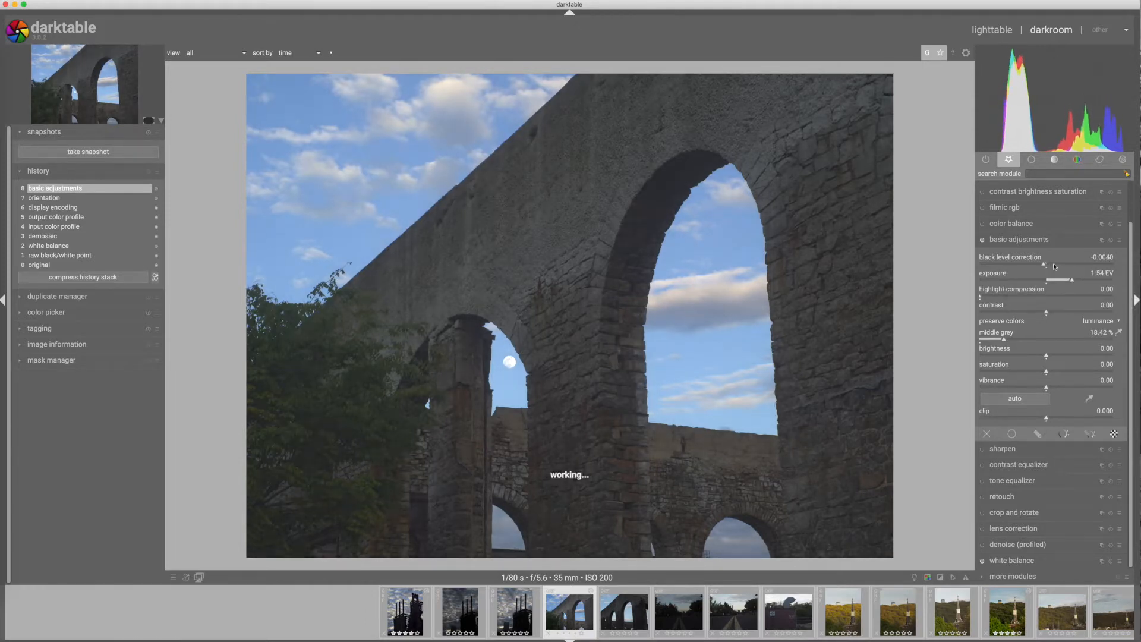
{"action": "scroll", "coordinate": [1066, 282], "scroll_direction": "down", "scroll_amount": 2}
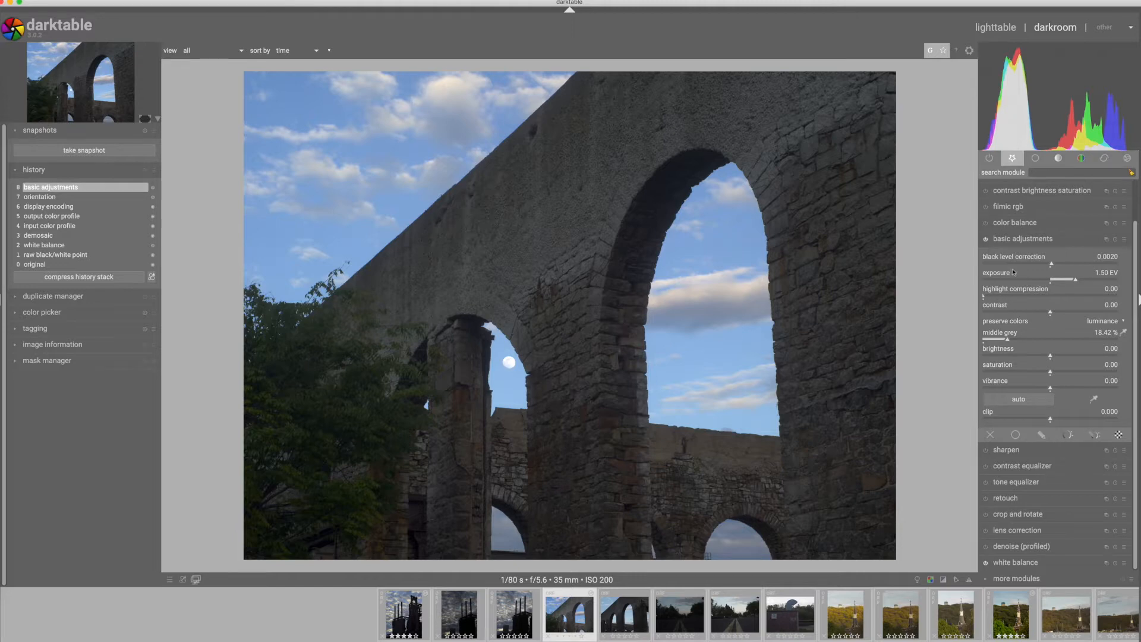
{"action": "left_click", "coordinate": [1023, 240]}
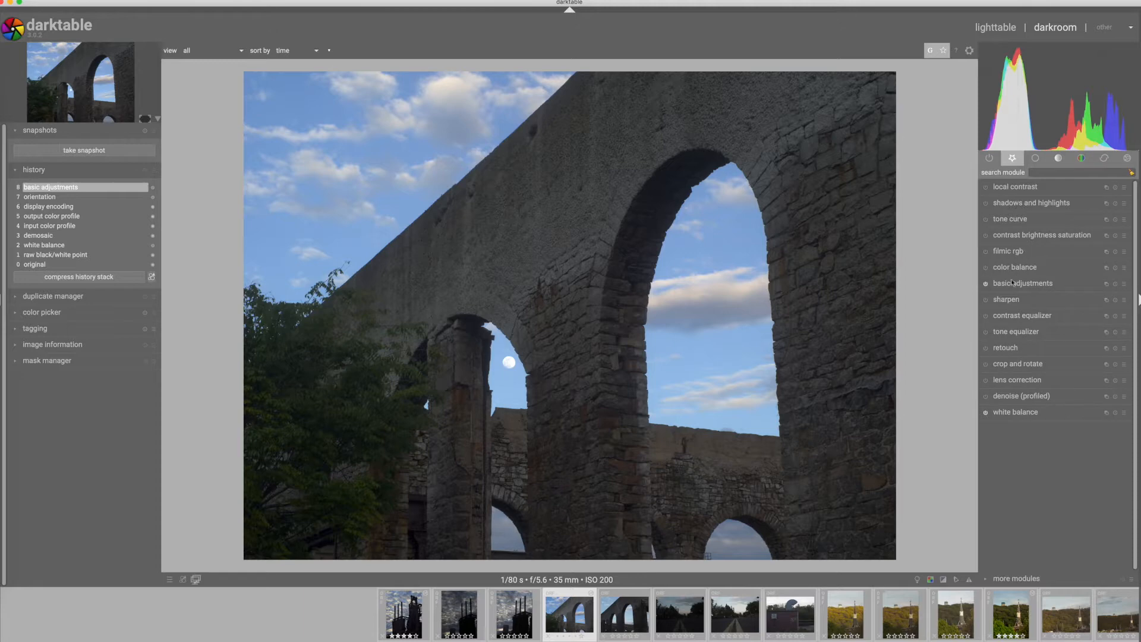
Enable filmic rgb and set its middle grey luminance to 18.40 %.
{"action": "left_click", "coordinate": [1008, 251]}
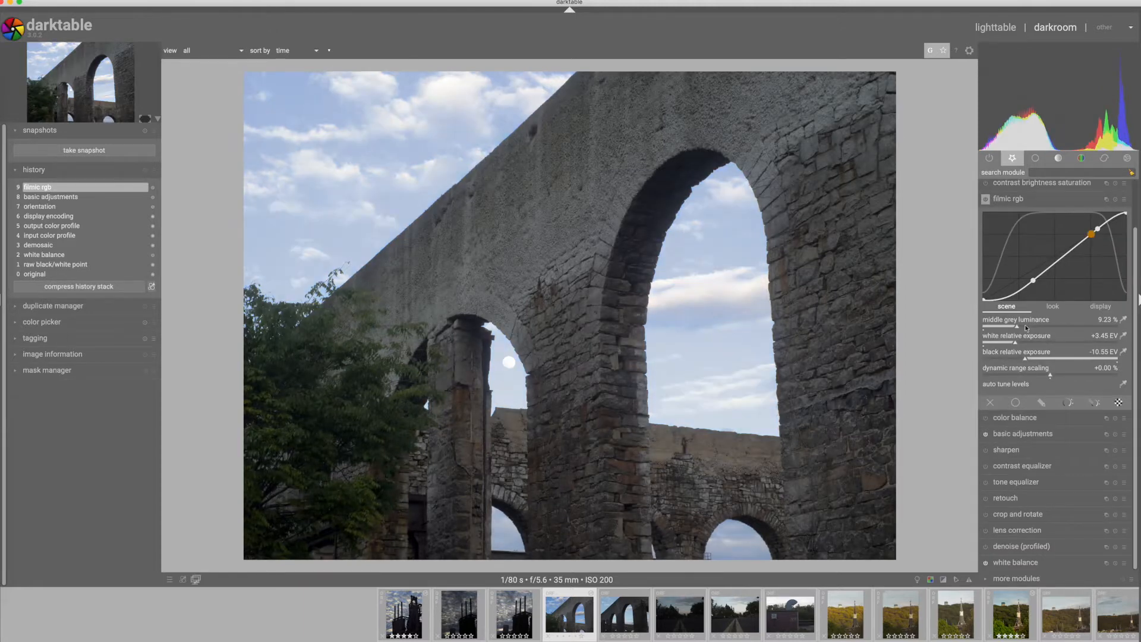
{"action": "right_click", "coordinate": [1028, 329]}
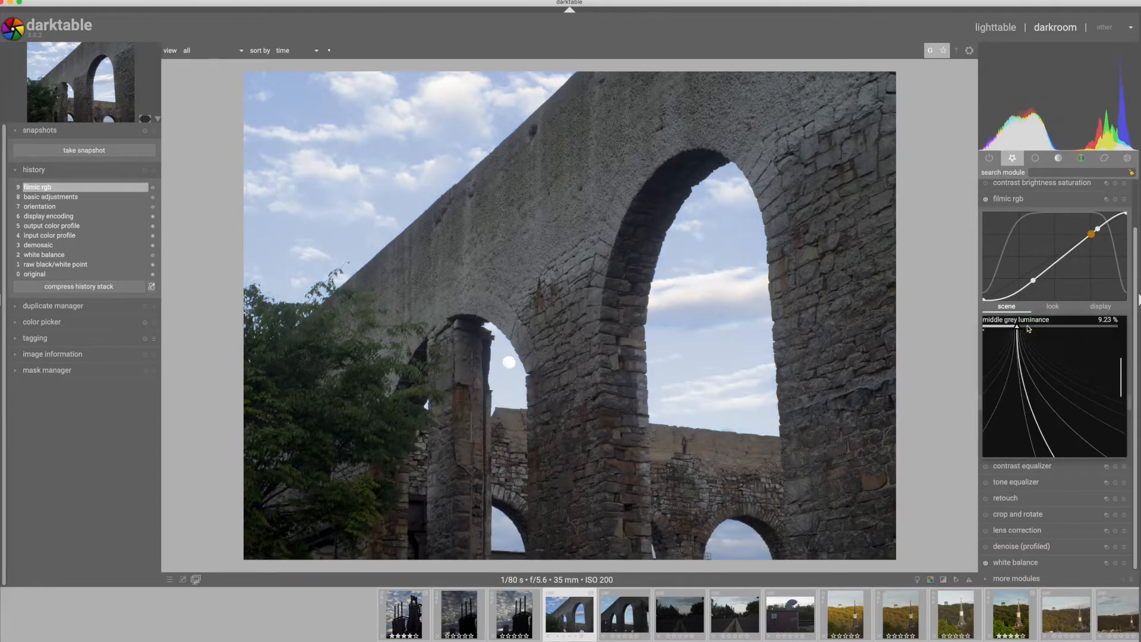
{"action": "type", "text": "1."}
{"action": "key", "text": "BackSpace"}
{"action": "type", "text": "8.4"}
{"action": "key", "text": "Return"}
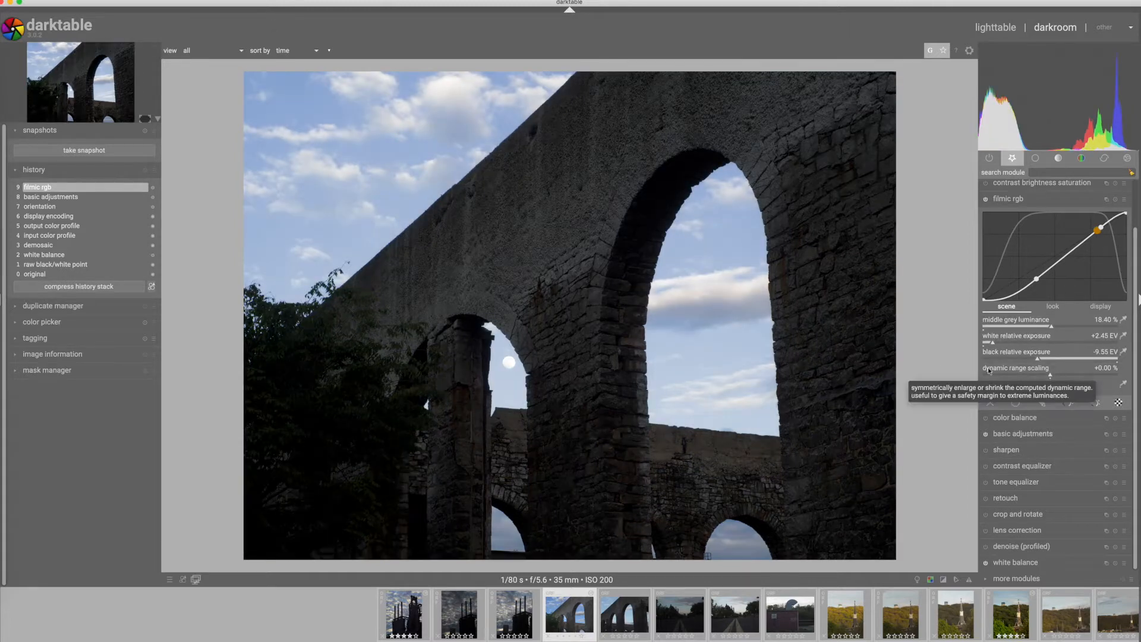
Set filmic rgb's white relative exposure to +4.02 EV and black relative exposure to -9.10 EV.
{"action": "left_click_drag", "start_coordinate": [992, 343], "coordinate": [1036, 342]}
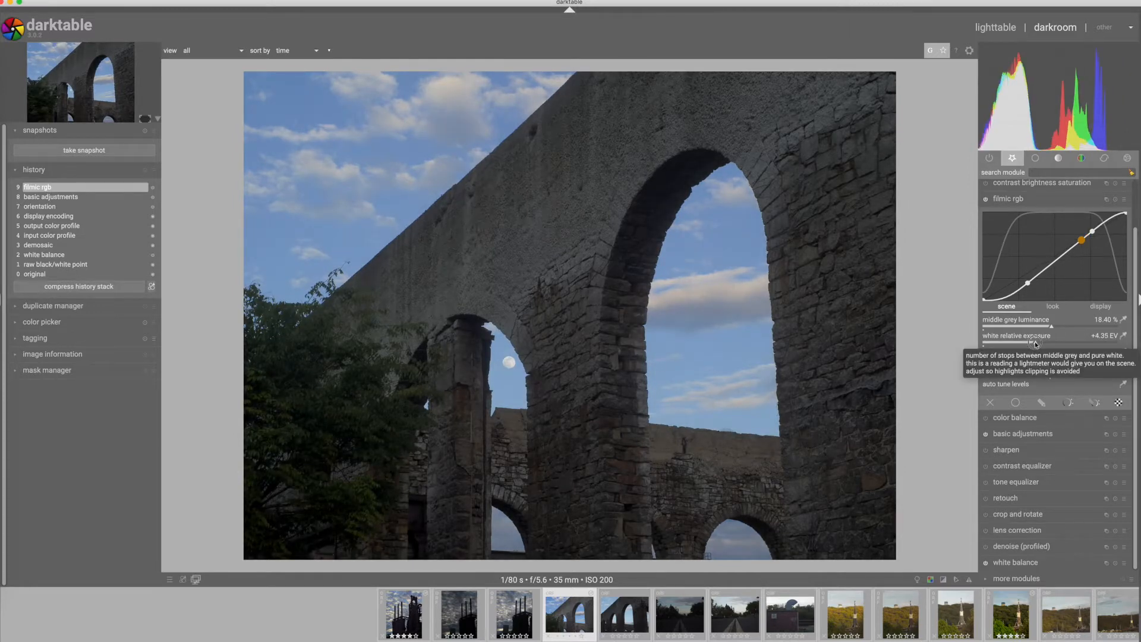
{"action": "scroll", "coordinate": [1036, 342], "scroll_direction": "down", "scroll_amount": 5}
{"action": "left_click_drag", "start_coordinate": [1038, 359], "coordinate": [1072, 359]}
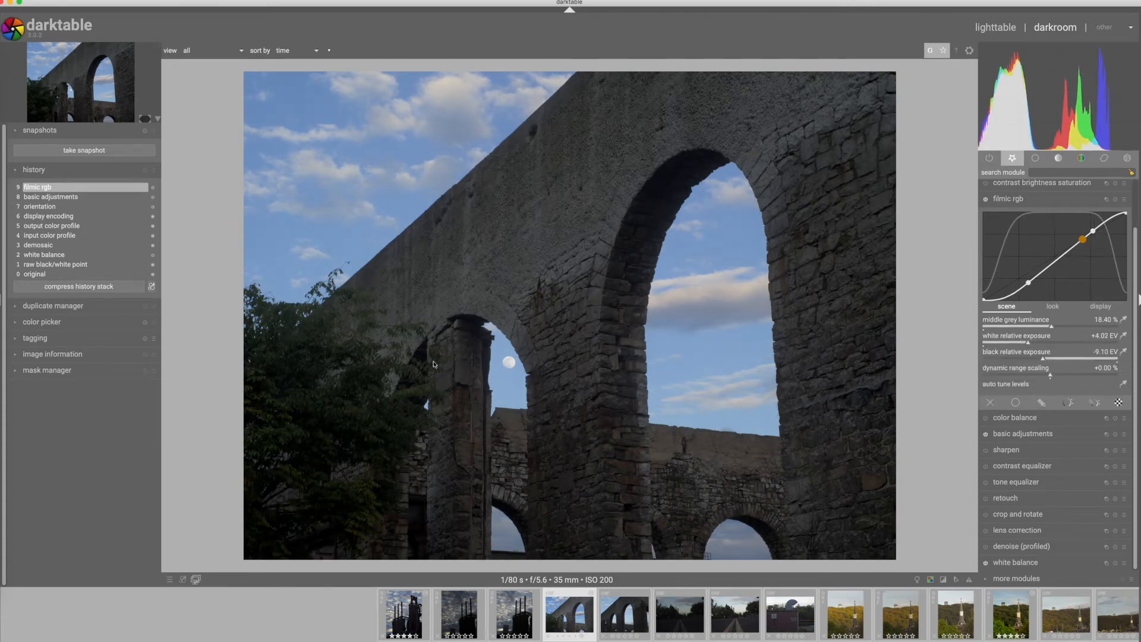
Examine the moon's highlight detail up close with filmic rgb switched off and on, ending with it enabled in the full view.
{"action": "scroll", "coordinate": [497, 371], "scroll_direction": "up", "scroll_amount": 3}
{"action": "scroll", "coordinate": [497, 382], "scroll_direction": "up", "scroll_amount": 1}
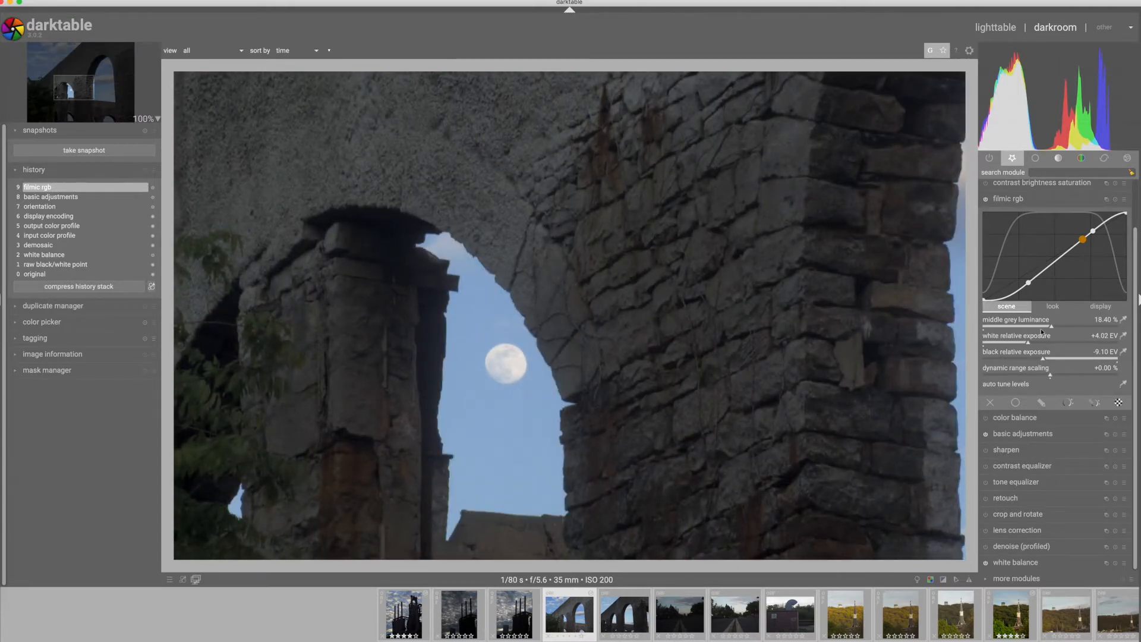
{"action": "left_click", "coordinate": [986, 200]}
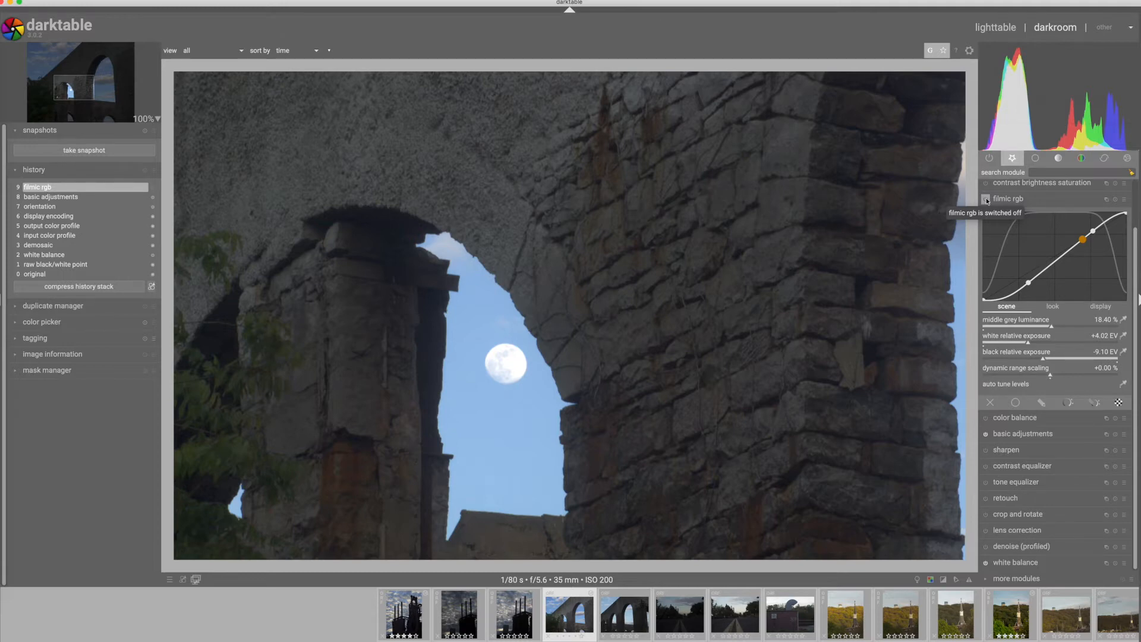
{"action": "left_click", "coordinate": [986, 201]}
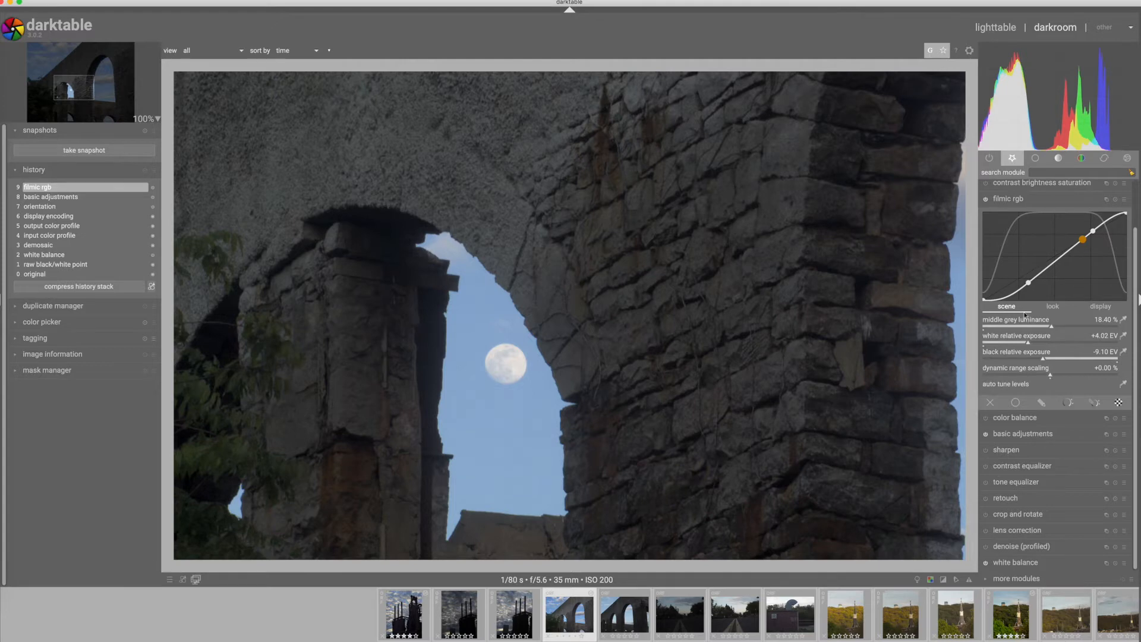
{"action": "left_click", "coordinate": [986, 201]}
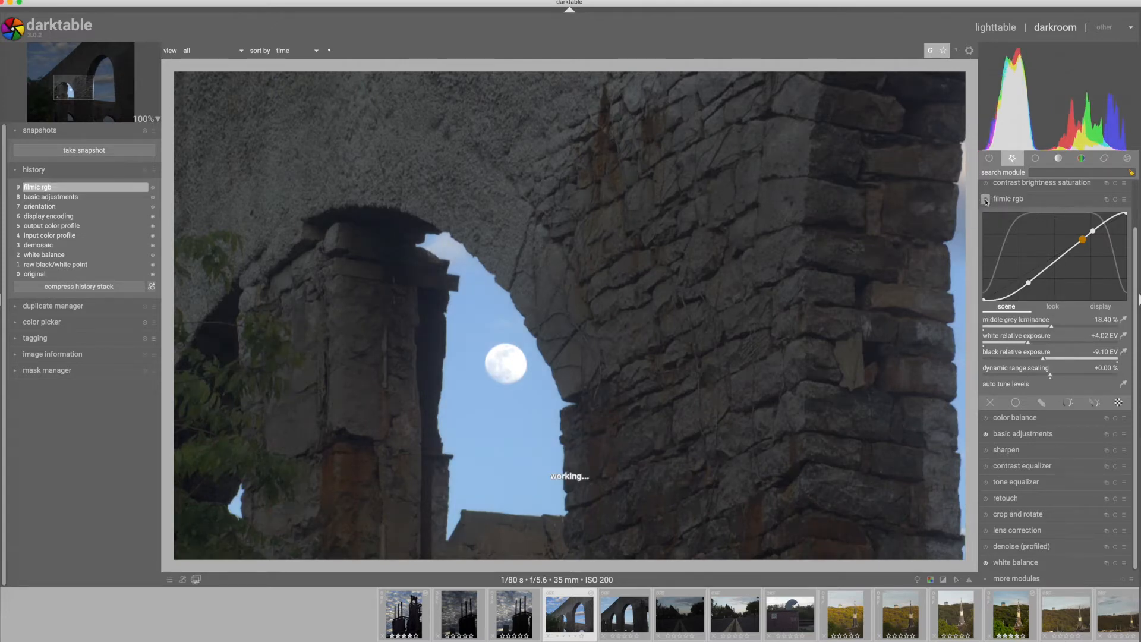
{"action": "left_click", "coordinate": [986, 202]}
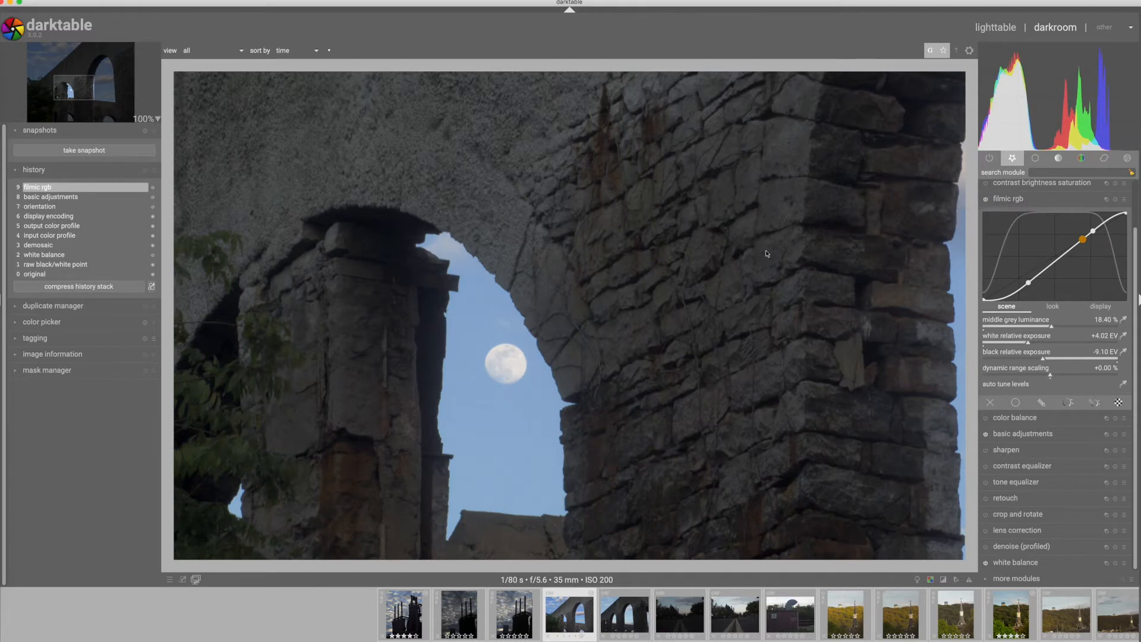
{"action": "left_click", "coordinate": [986, 201]}
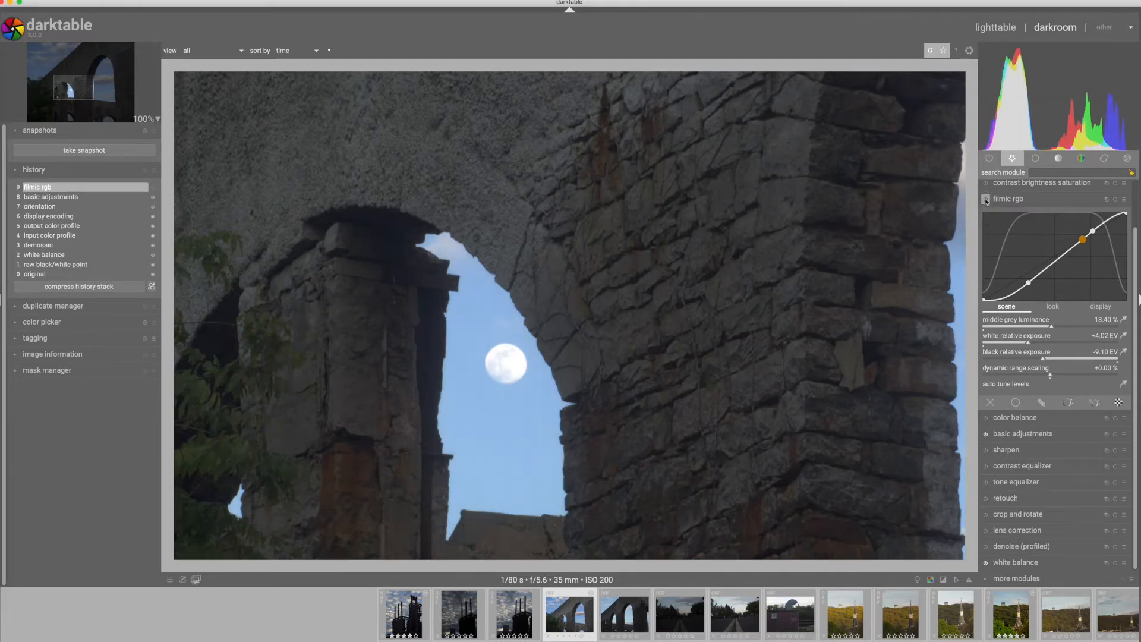
{"action": "left_click", "coordinate": [986, 201]}
{"action": "scroll", "coordinate": [714, 354], "scroll_direction": "down", "scroll_amount": 1}
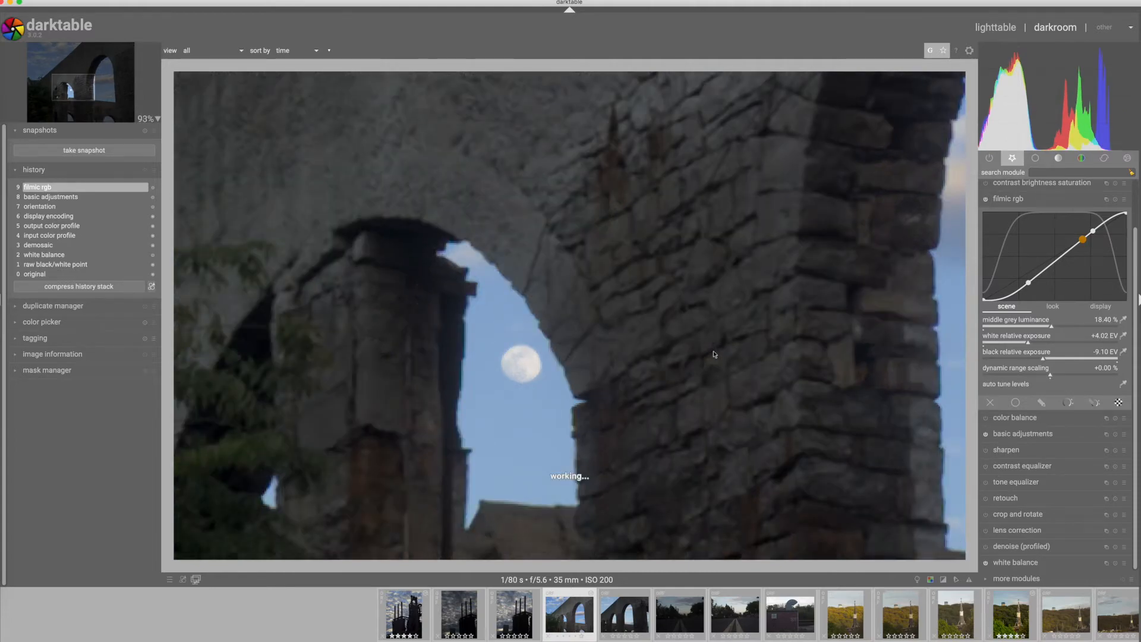
{"action": "scroll", "coordinate": [714, 354], "scroll_direction": "down", "scroll_amount": 3}
{"action": "scroll", "coordinate": [714, 354], "scroll_direction": "down", "scroll_amount": 1}
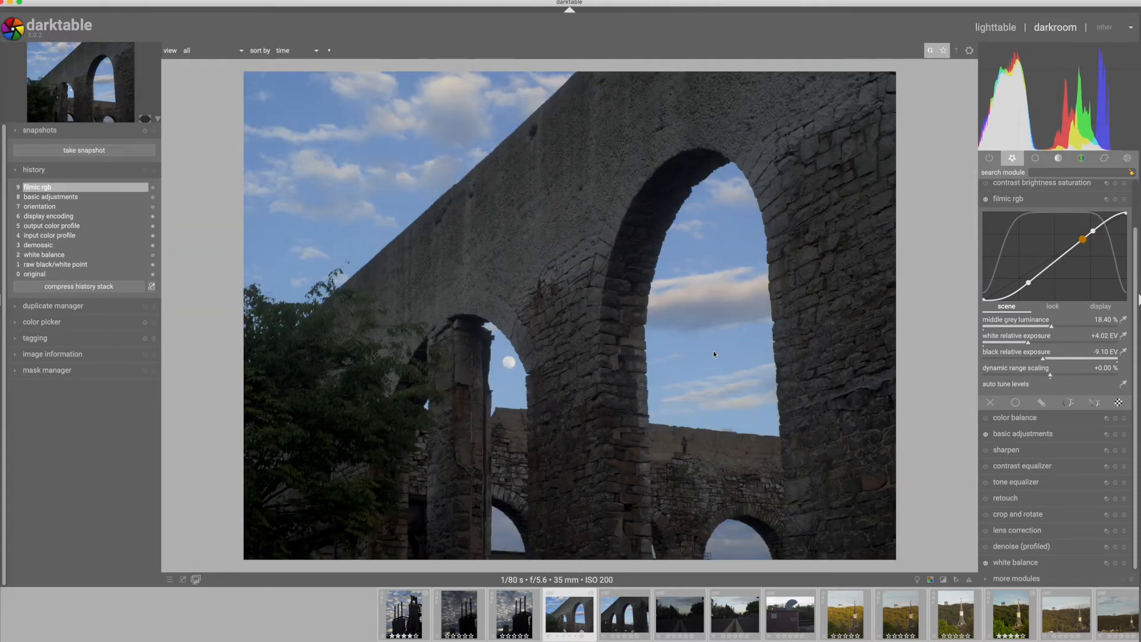
In color balance, set output saturation to 111.90 % and contrast to +2.72 %, and collapse the module.
{"action": "left_click", "coordinate": [1017, 201]}
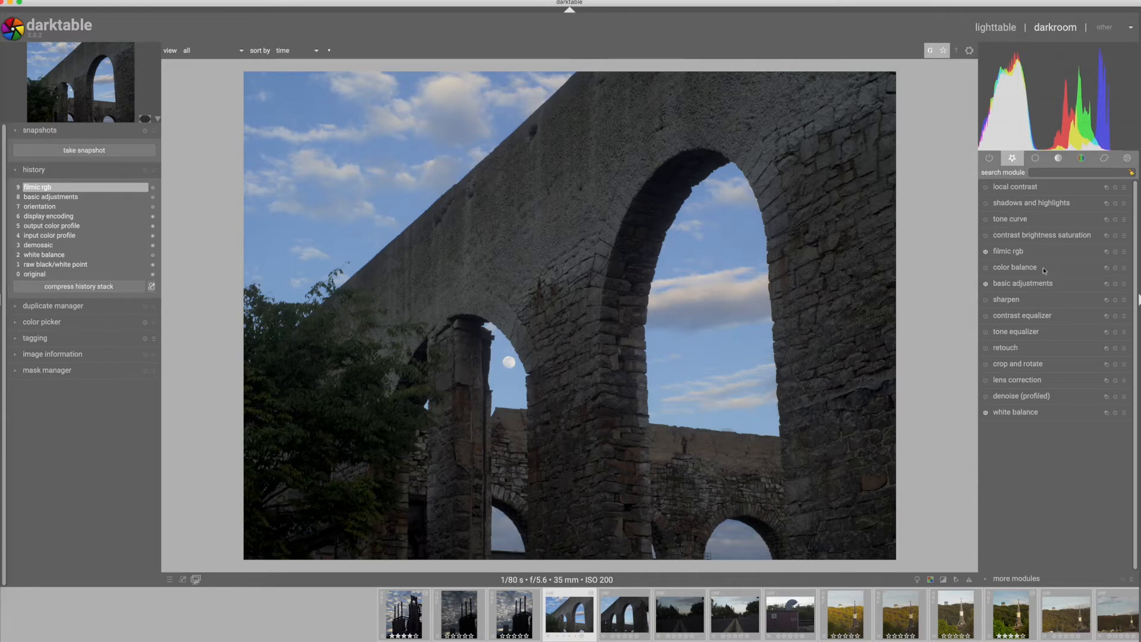
{"action": "left_click", "coordinate": [1011, 268]}
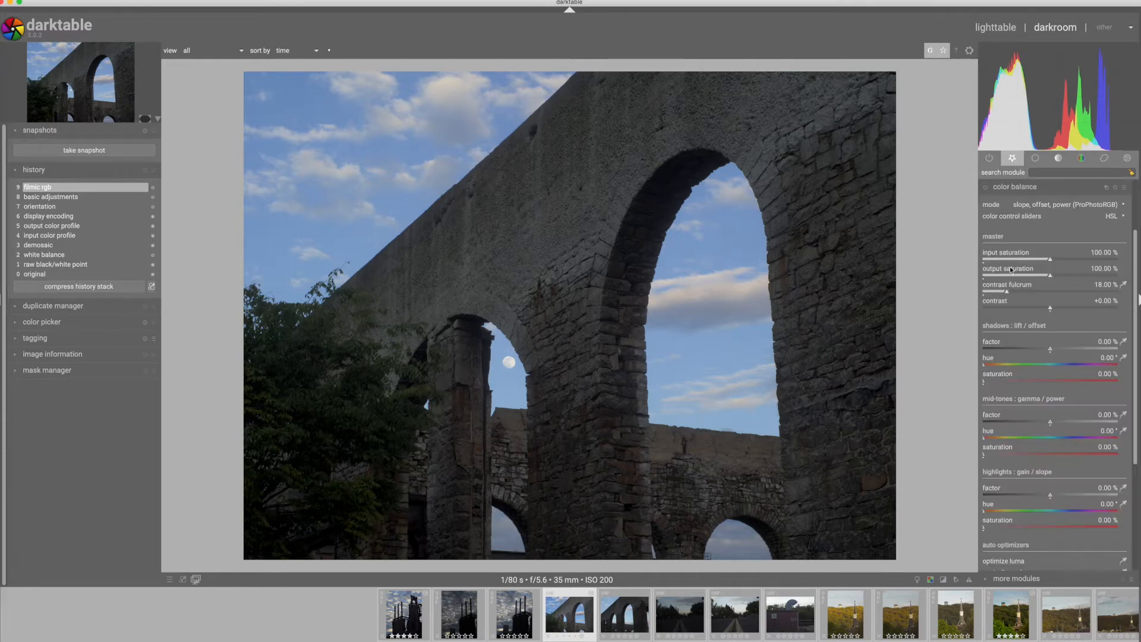
{"action": "left_click", "coordinate": [1067, 277]}
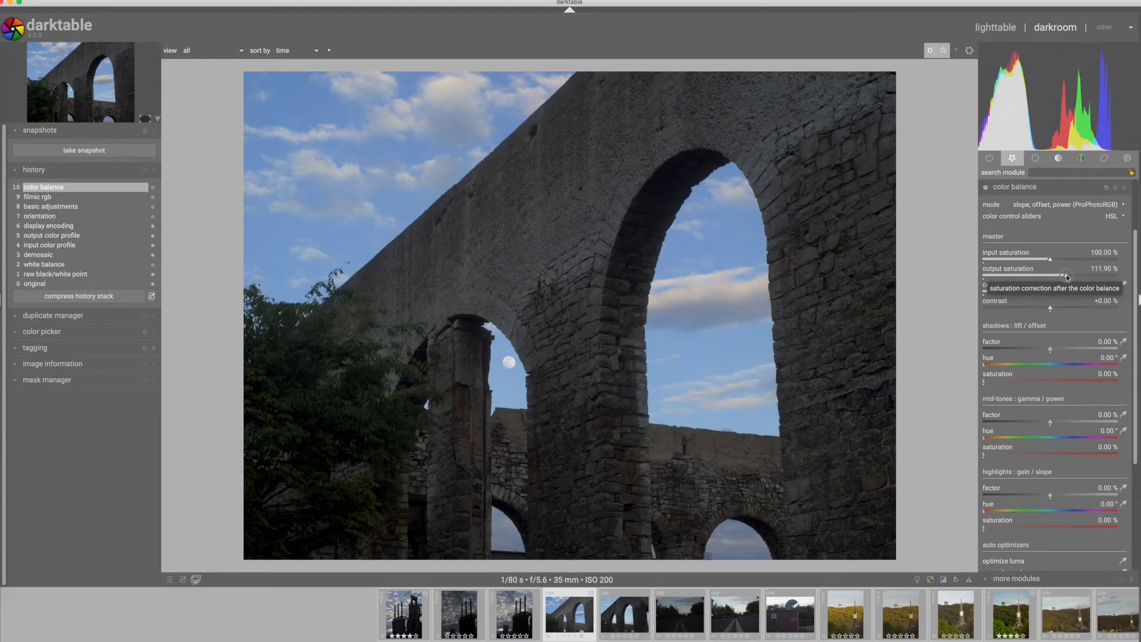
{"action": "left_click", "coordinate": [1056, 308]}
{"action": "left_click", "coordinate": [1054, 310]}
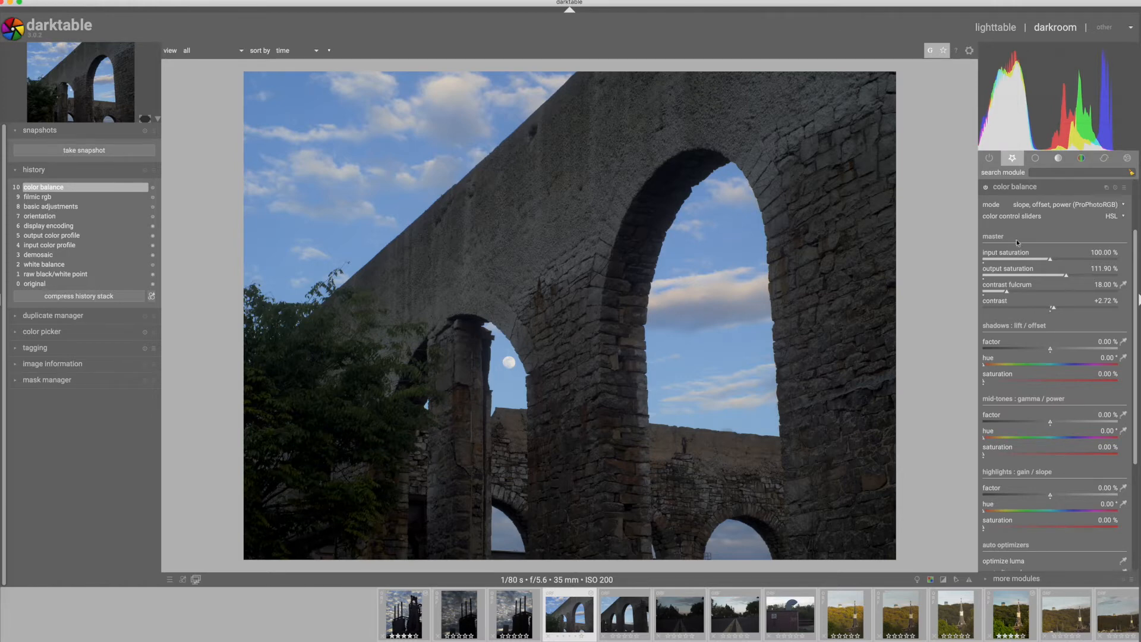
{"action": "left_click", "coordinate": [1014, 187]}
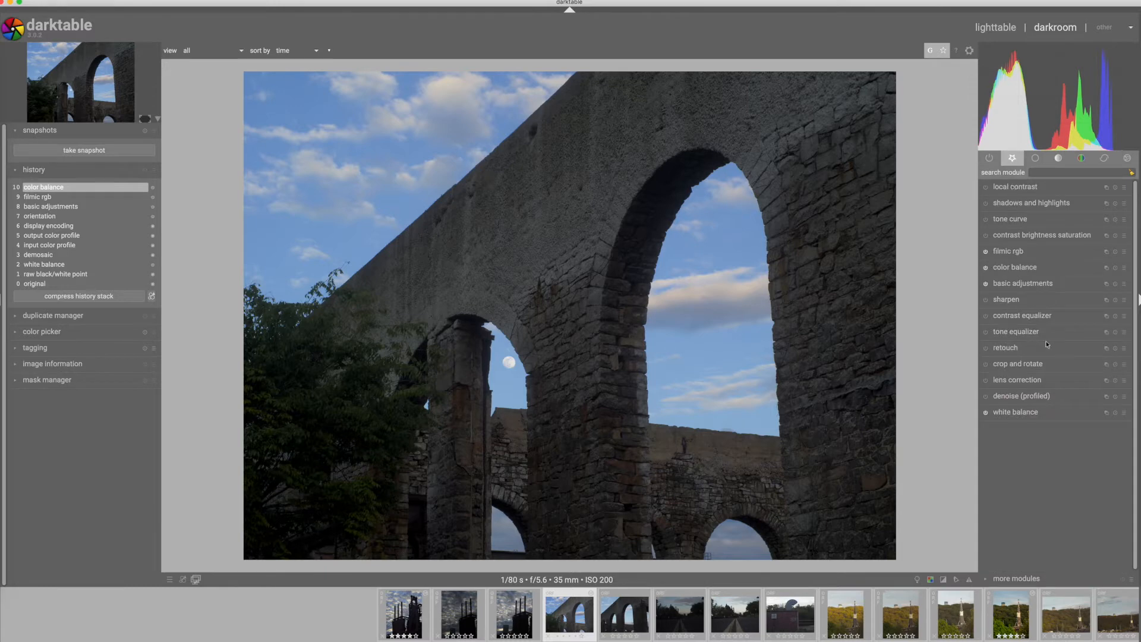
Enable the tone equalizer, check its masking settings, and bring up its advanced exposure curve.
{"action": "left_click", "coordinate": [1014, 331]}
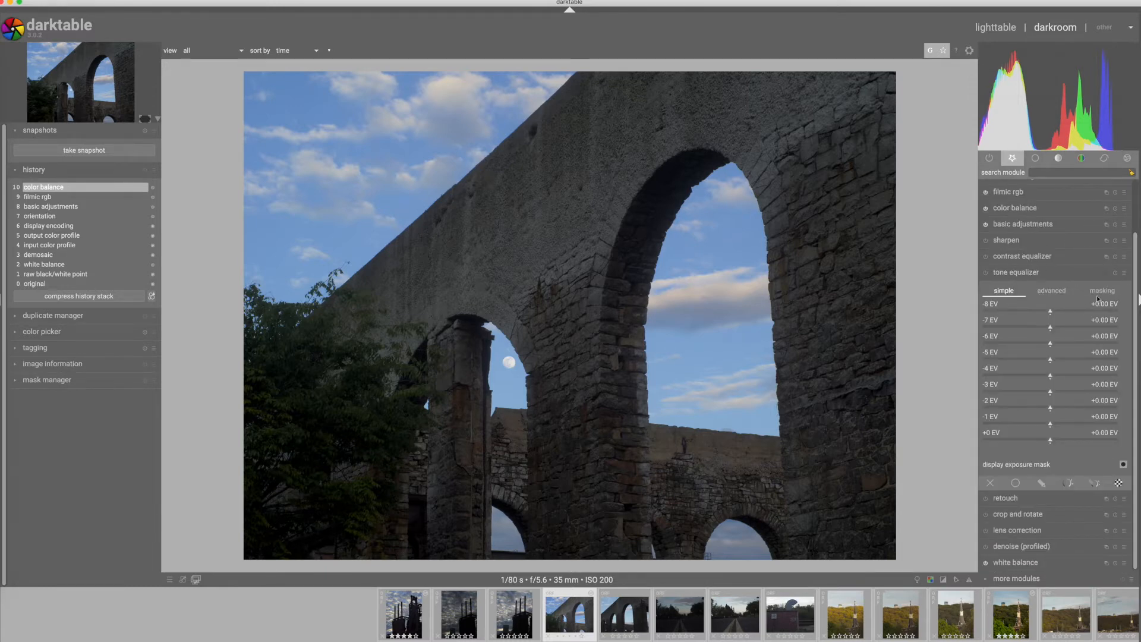
{"action": "left_click", "coordinate": [1051, 291]}
{"action": "left_click", "coordinate": [1102, 291]}
{"action": "left_click", "coordinate": [990, 273]}
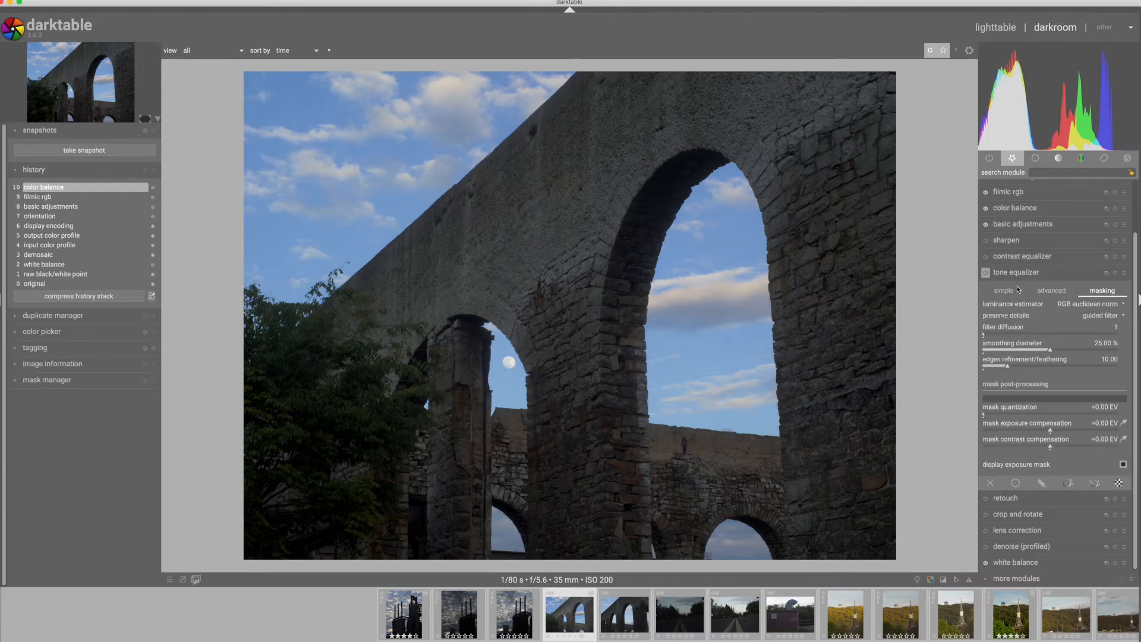
{"action": "left_click", "coordinate": [1051, 290]}
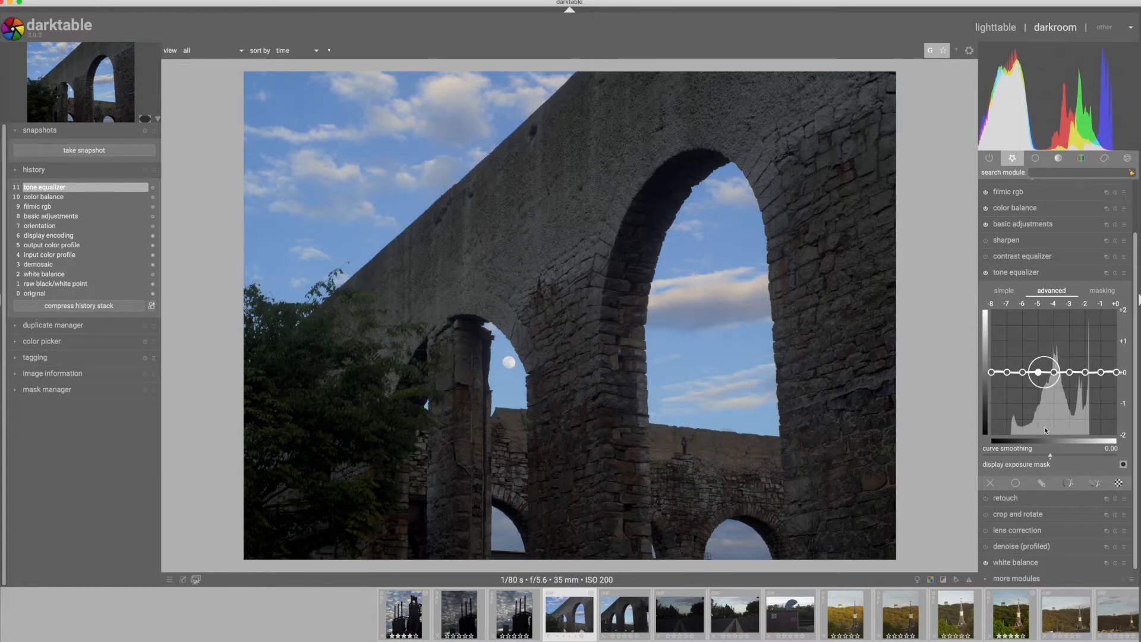
{"action": "left_click", "coordinate": [1101, 291]}
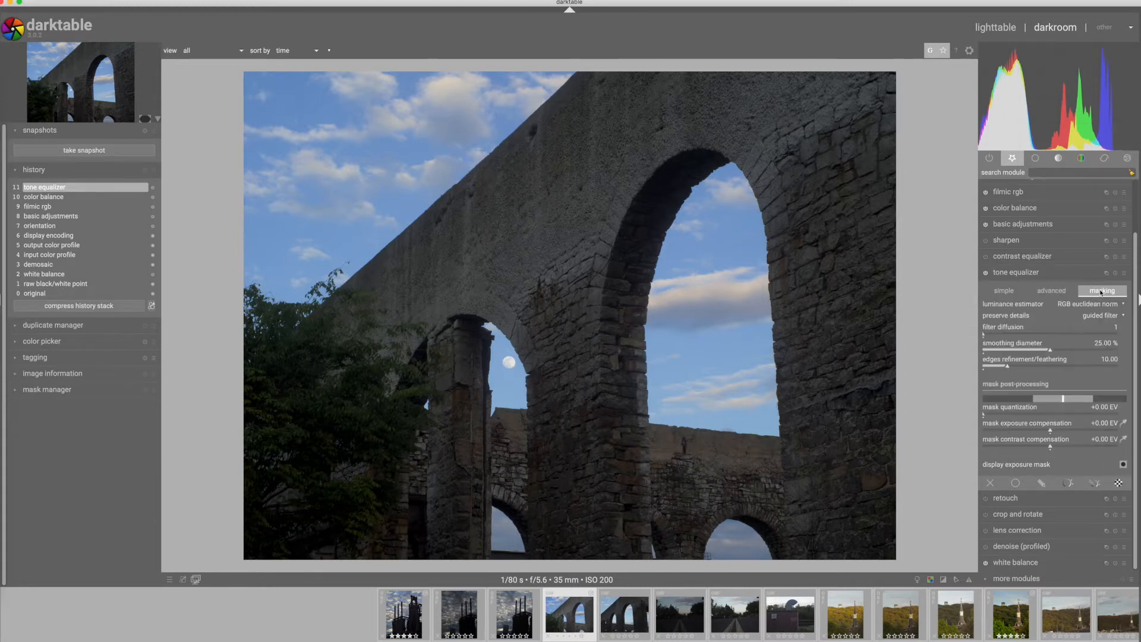
{"action": "left_click", "coordinate": [1056, 292]}
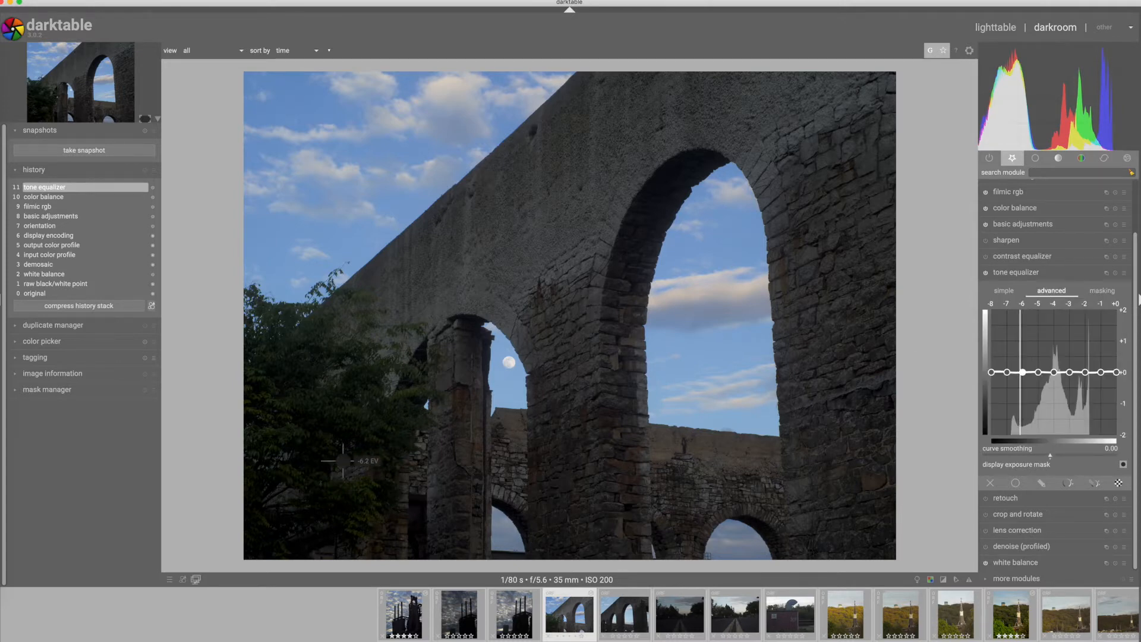
Brighten the tree's shadows in the tone equalizer to about +1 EV at the -6 EV node, keeping the -8 EV node near zero.
{"action": "scroll", "coordinate": [307, 484], "scroll_direction": "up", "scroll_amount": 2}
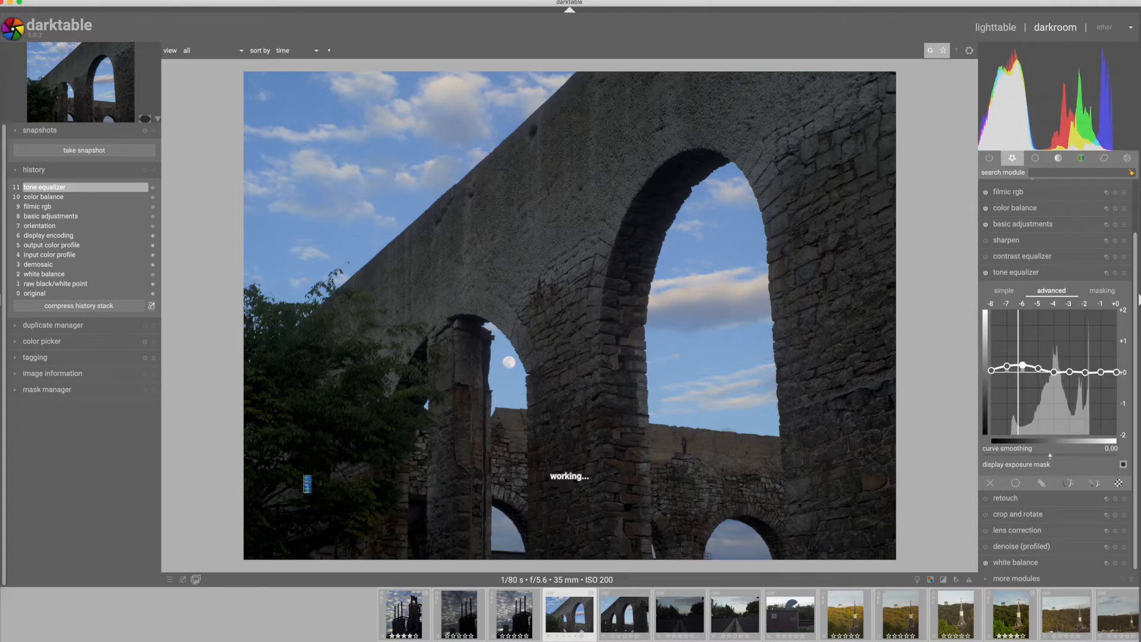
{"action": "scroll", "coordinate": [308, 484], "scroll_direction": "up", "scroll_amount": 2}
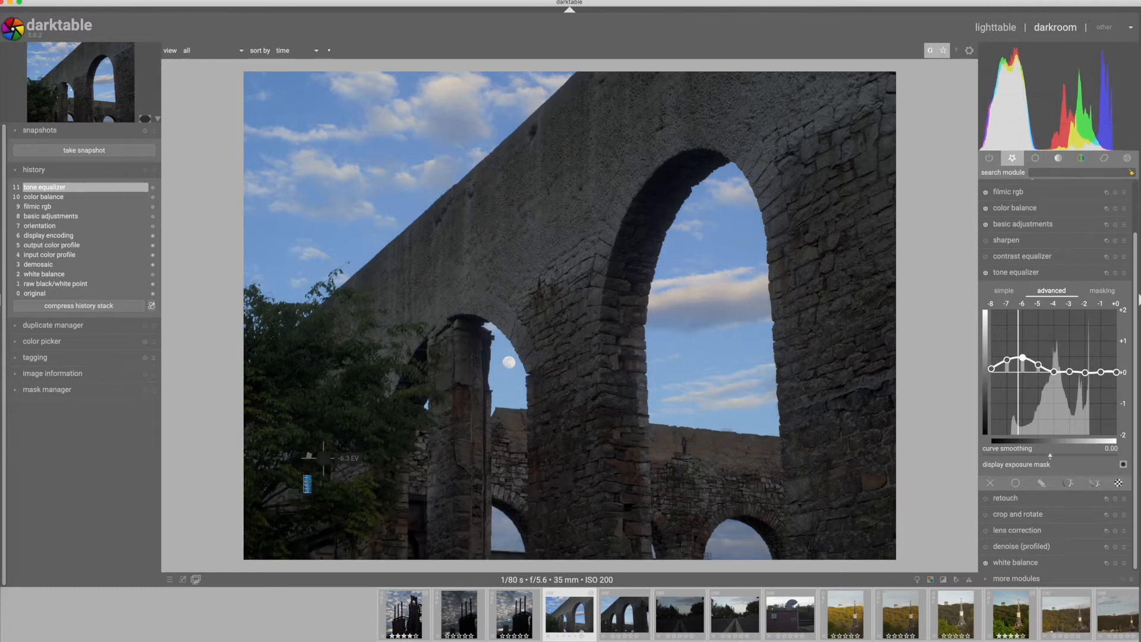
{"action": "scroll", "coordinate": [324, 458], "scroll_direction": "up", "scroll_amount": 1}
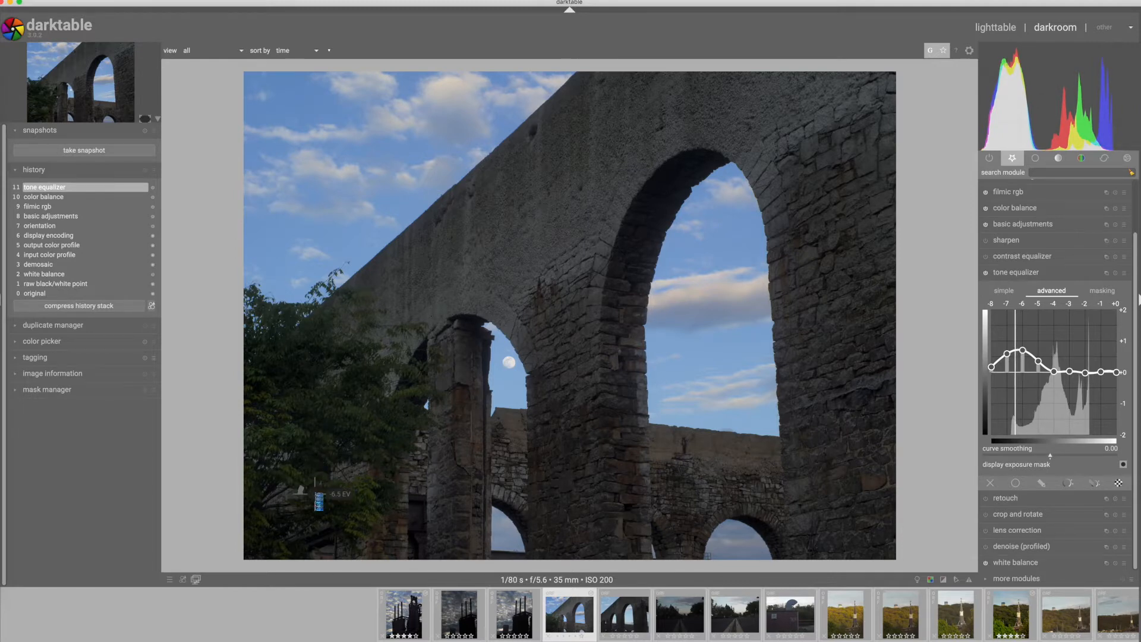
{"action": "scroll", "coordinate": [321, 494], "scroll_direction": "up", "scroll_amount": 3}
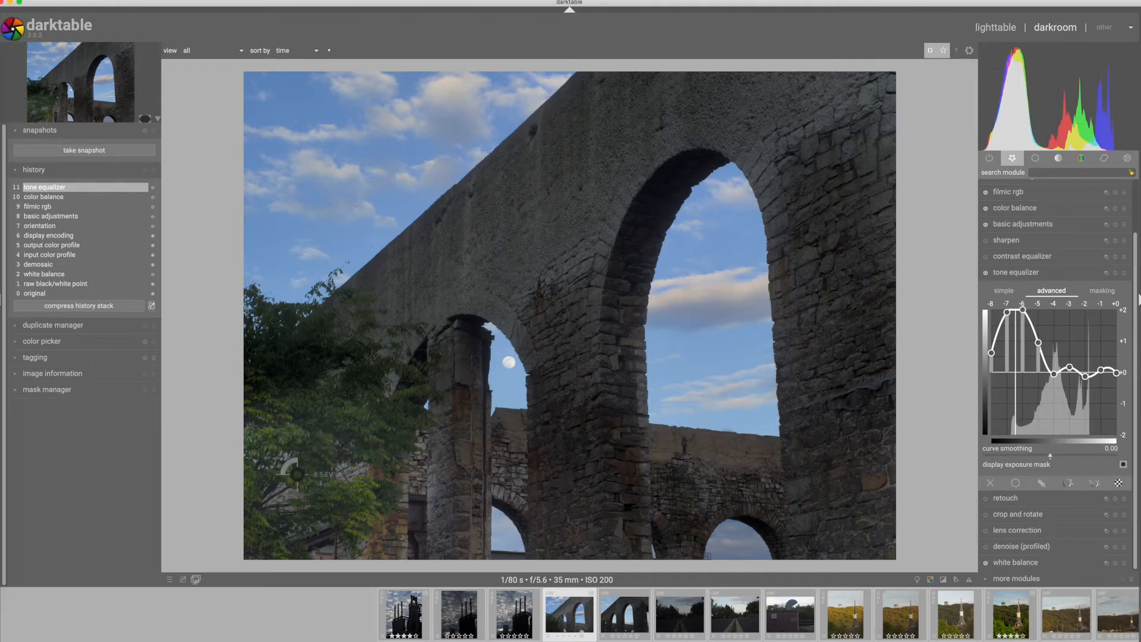
{"action": "scroll", "coordinate": [286, 478], "scroll_direction": "down", "scroll_amount": 2}
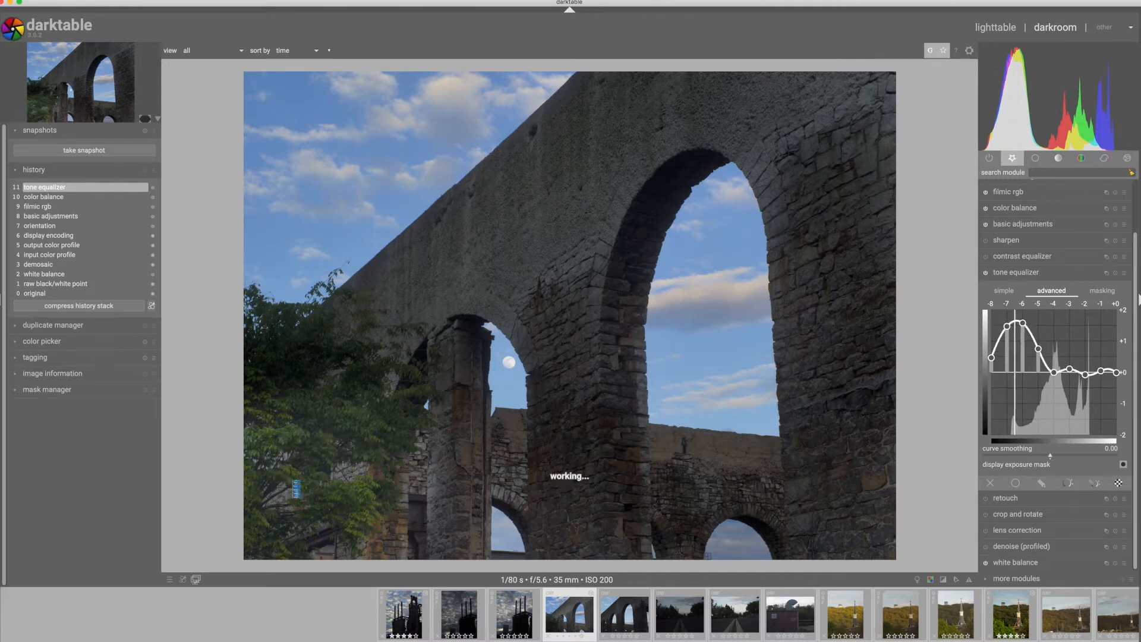
{"action": "scroll", "coordinate": [291, 480], "scroll_direction": "down", "scroll_amount": 1}
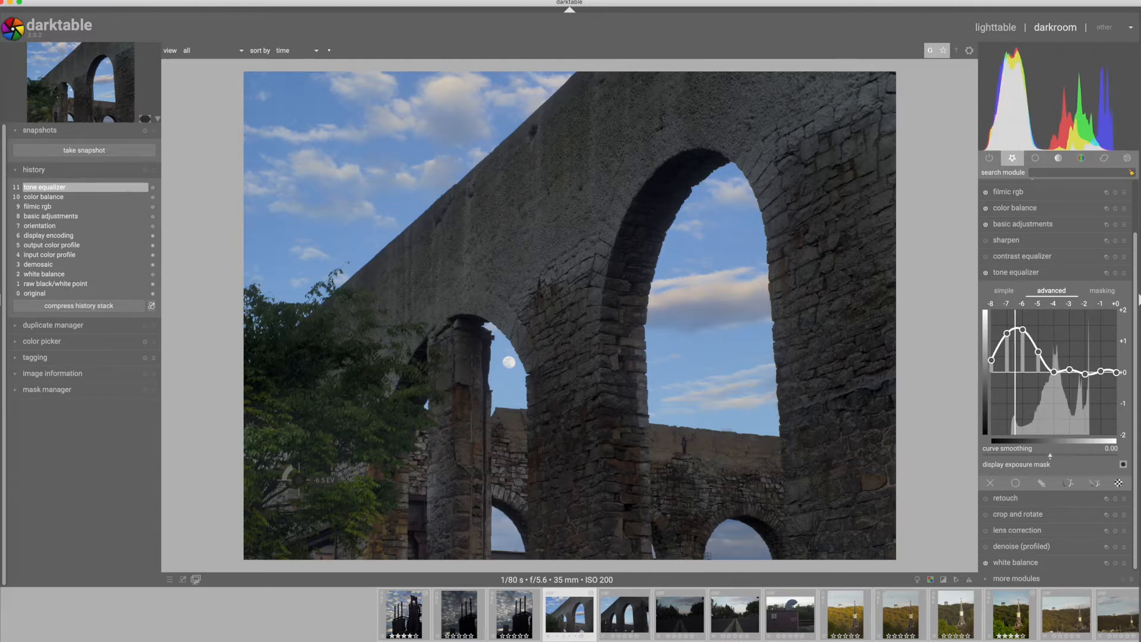
{"action": "left_click_drag", "start_coordinate": [992, 361], "coordinate": [992, 369]}
{"action": "left_click_drag", "start_coordinate": [1022, 334], "coordinate": [1022, 342]}
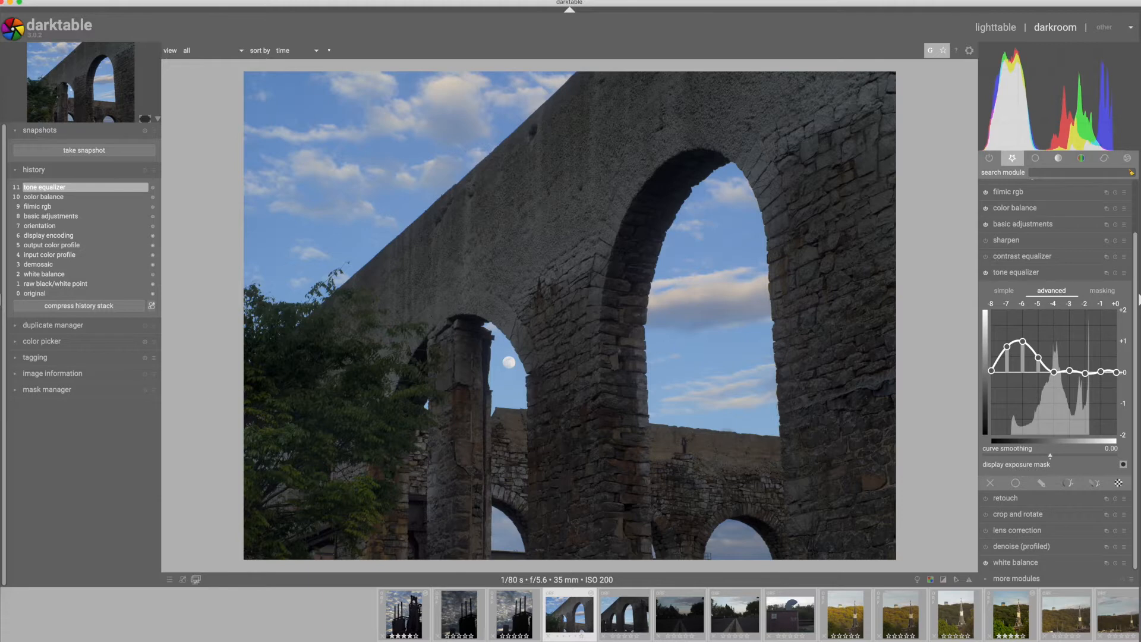
Try lifting the stonework's tones around -4 EV in the tone equalizer, return them to about zero, and collapse the module.
{"action": "scroll", "coordinate": [291, 362], "scroll_direction": "up", "scroll_amount": 2}
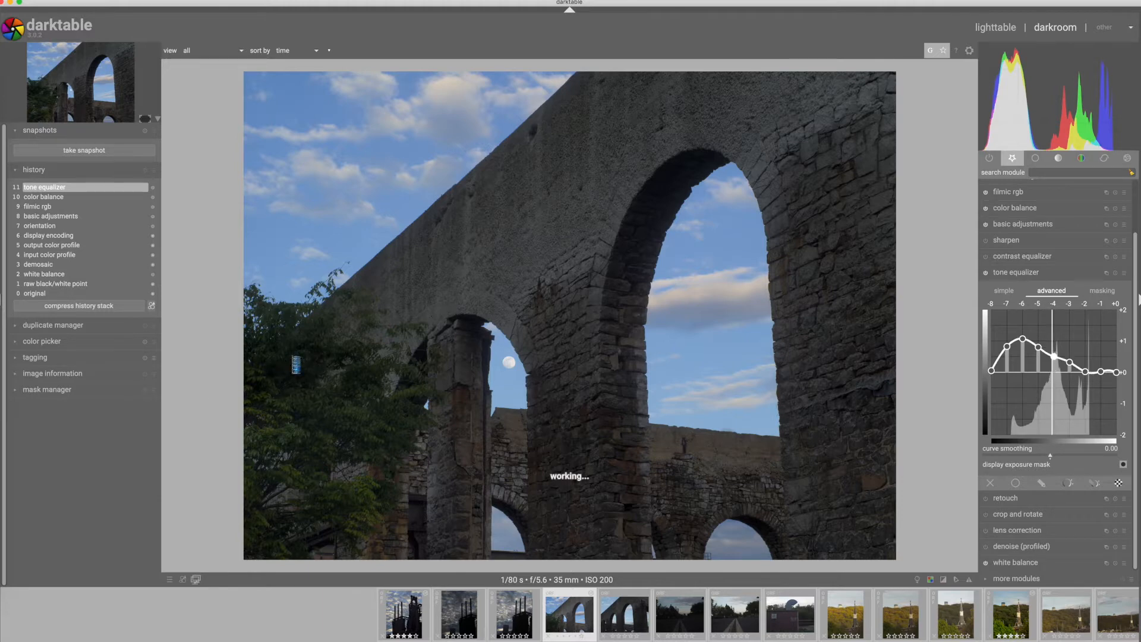
{"action": "scroll", "coordinate": [296, 364], "scroll_direction": "down", "scroll_amount": 1}
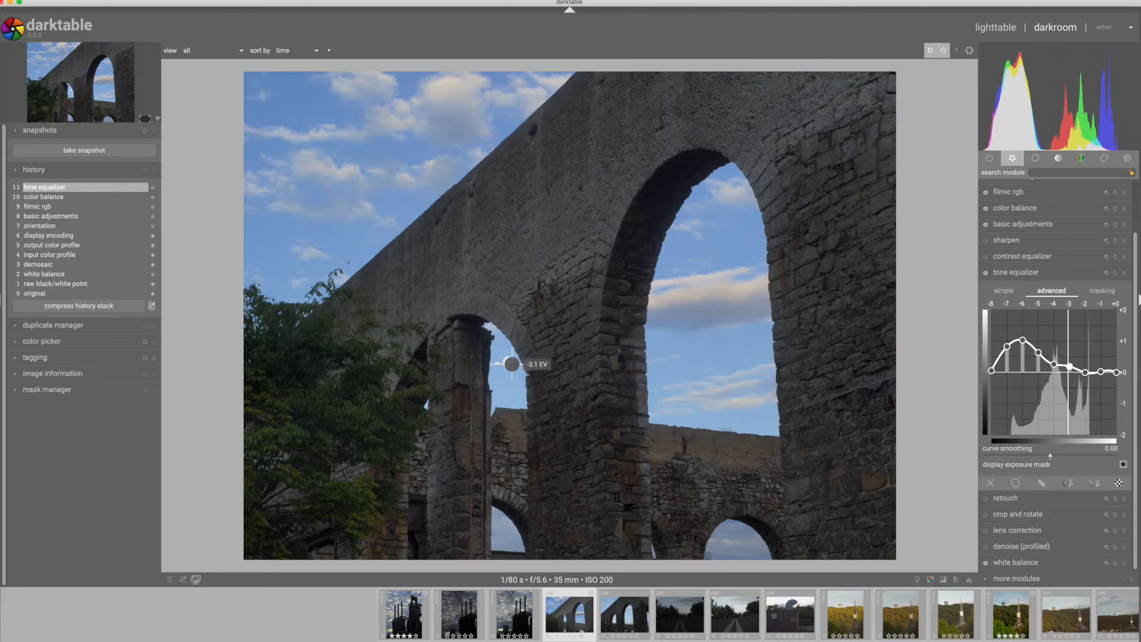
{"action": "scroll", "coordinate": [509, 363], "scroll_direction": "down", "scroll_amount": 2}
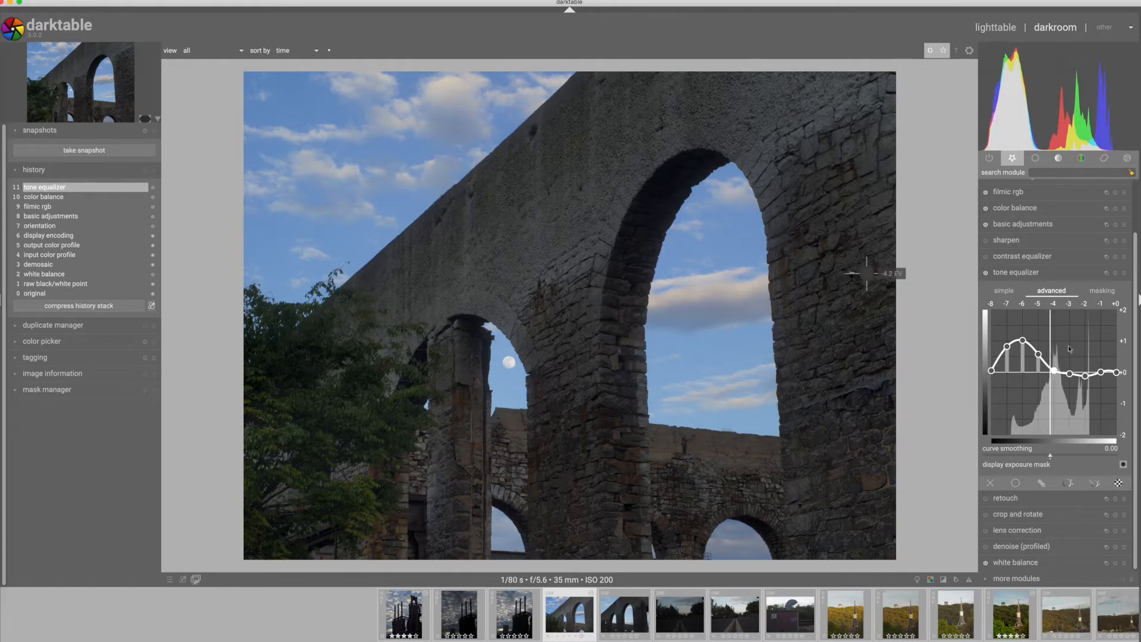
{"action": "left_click", "coordinate": [1030, 276]}
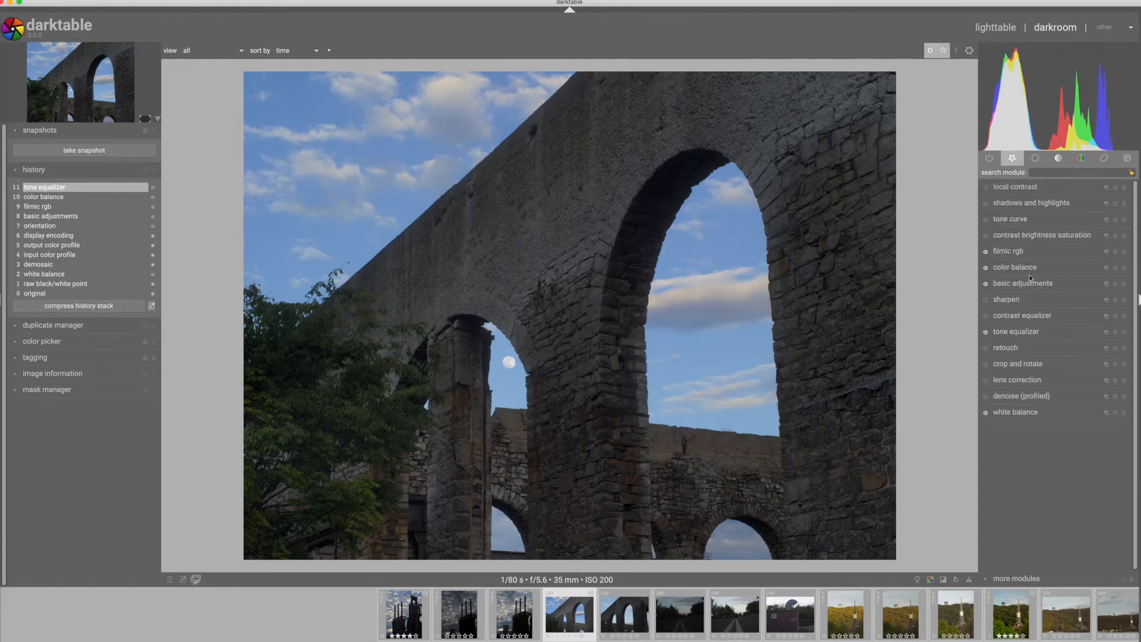
Darken the blue sky slightly by lowering the lightness of the blue hues in color zones.
{"action": "left_click", "coordinate": [1081, 158]}
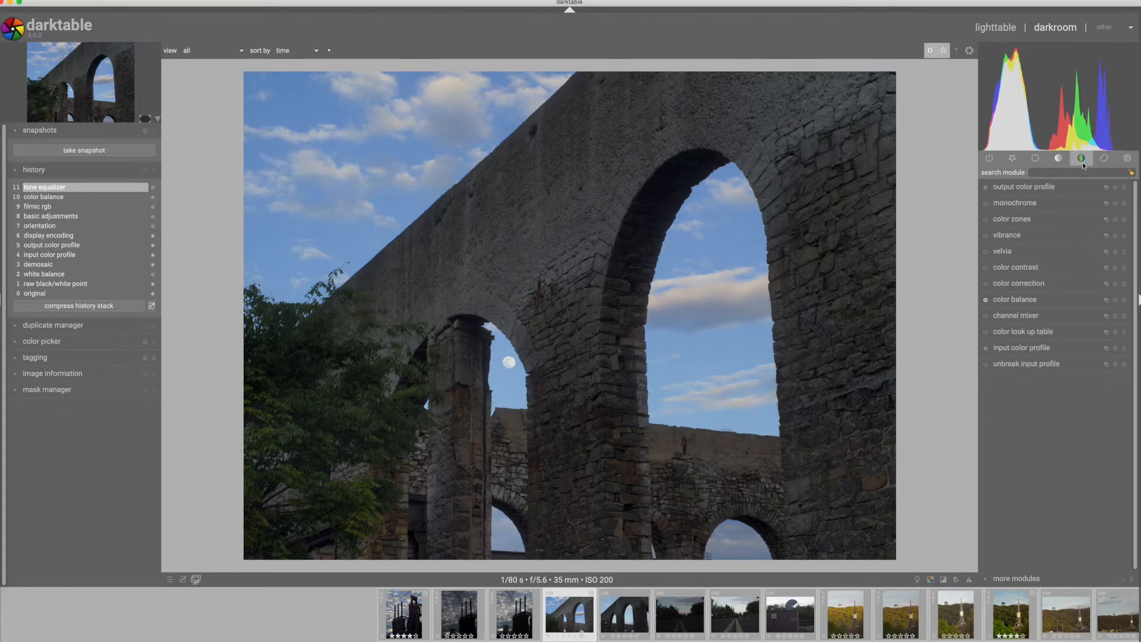
{"action": "left_click", "coordinate": [1018, 219]}
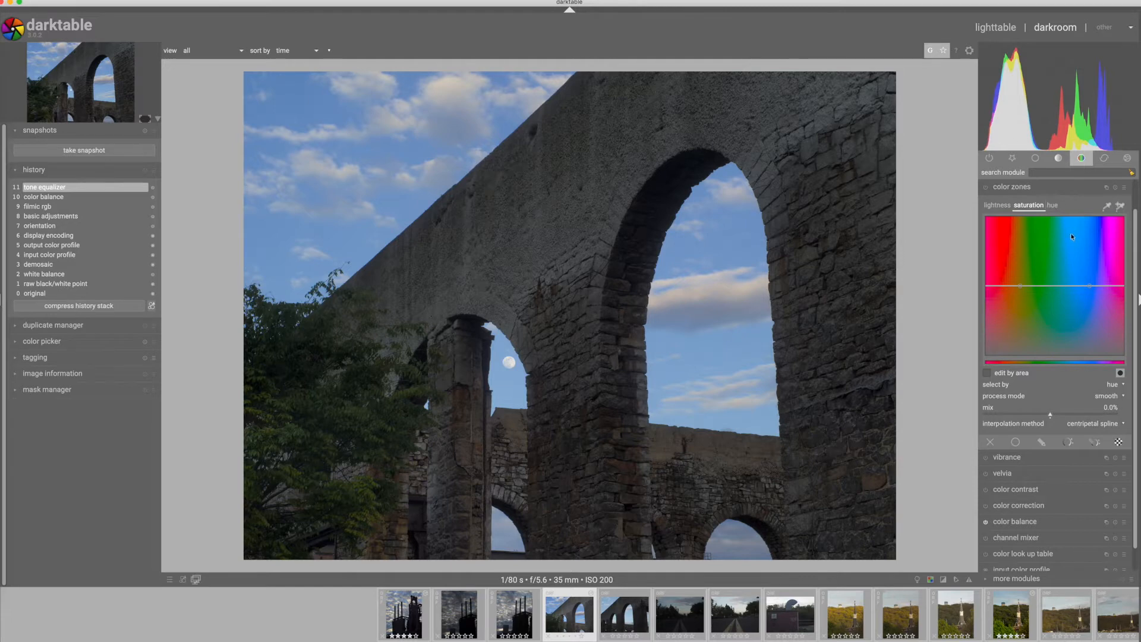
{"action": "left_click", "coordinate": [992, 206]}
{"action": "left_click_drag", "start_coordinate": [1091, 286], "coordinate": [1090, 301]}
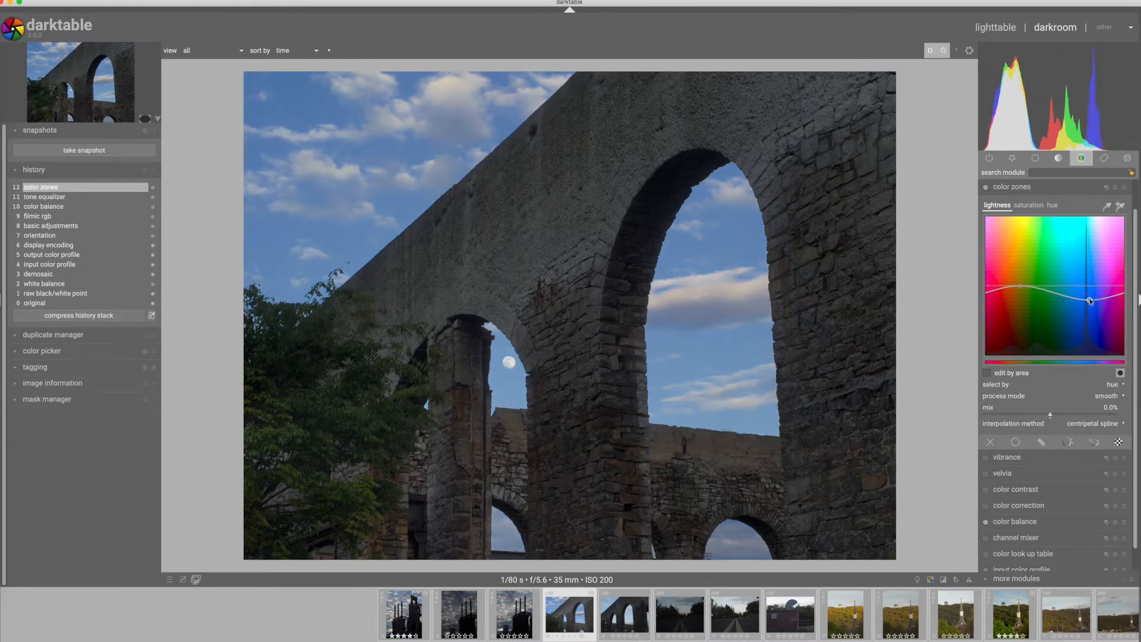
{"action": "left_click_drag", "start_coordinate": [1091, 301], "coordinate": [1089, 298]}
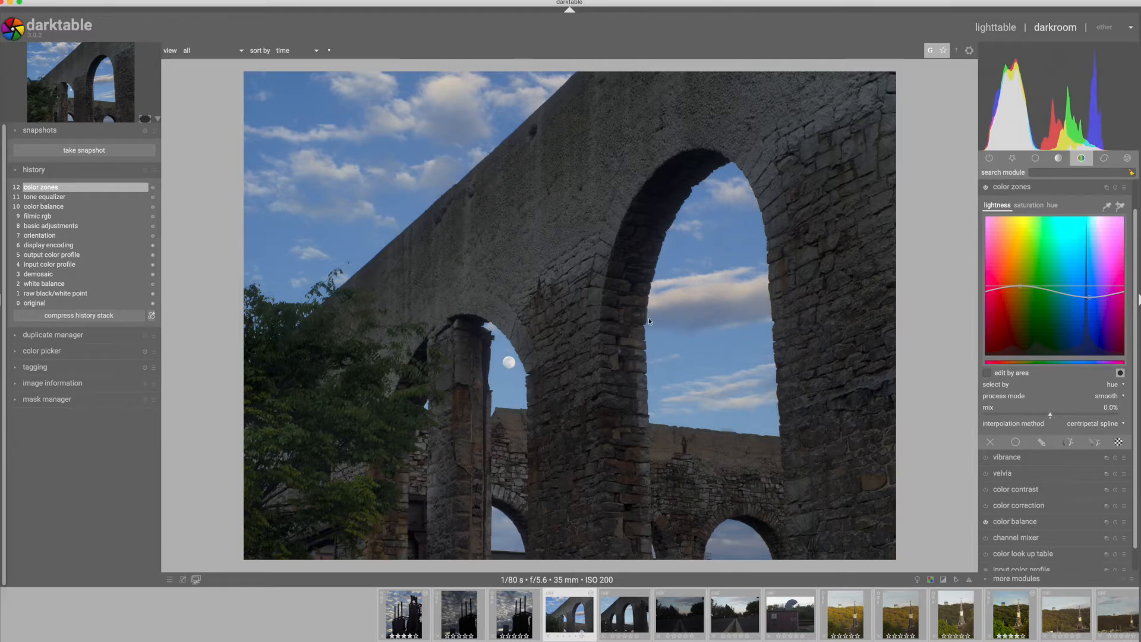
Raise the coarse luma contrast slightly in the contrast equalizer and collapse the module.
{"action": "left_click", "coordinate": [1013, 158]}
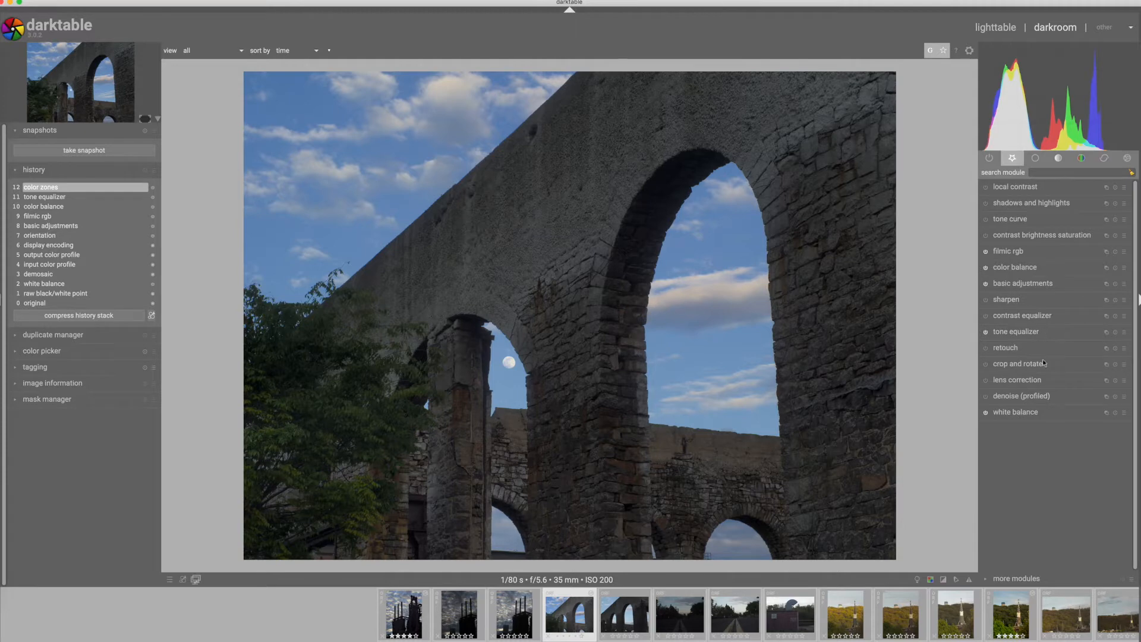
{"action": "left_click", "coordinate": [1014, 317]}
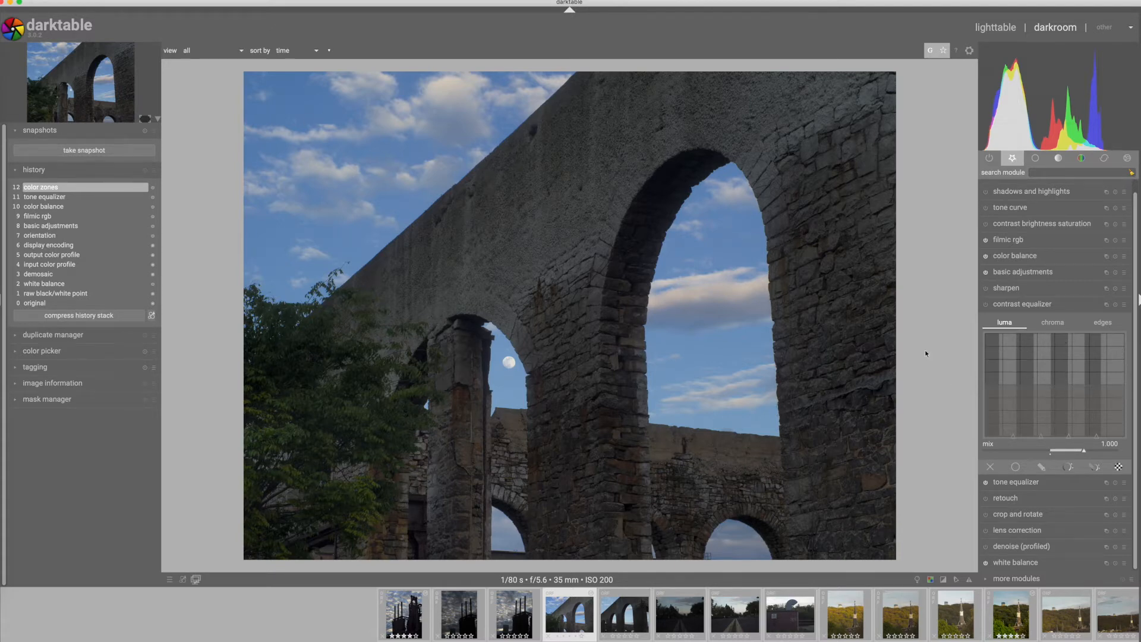
{"action": "left_click_drag", "start_coordinate": [1013, 386], "coordinate": [1014, 378]}
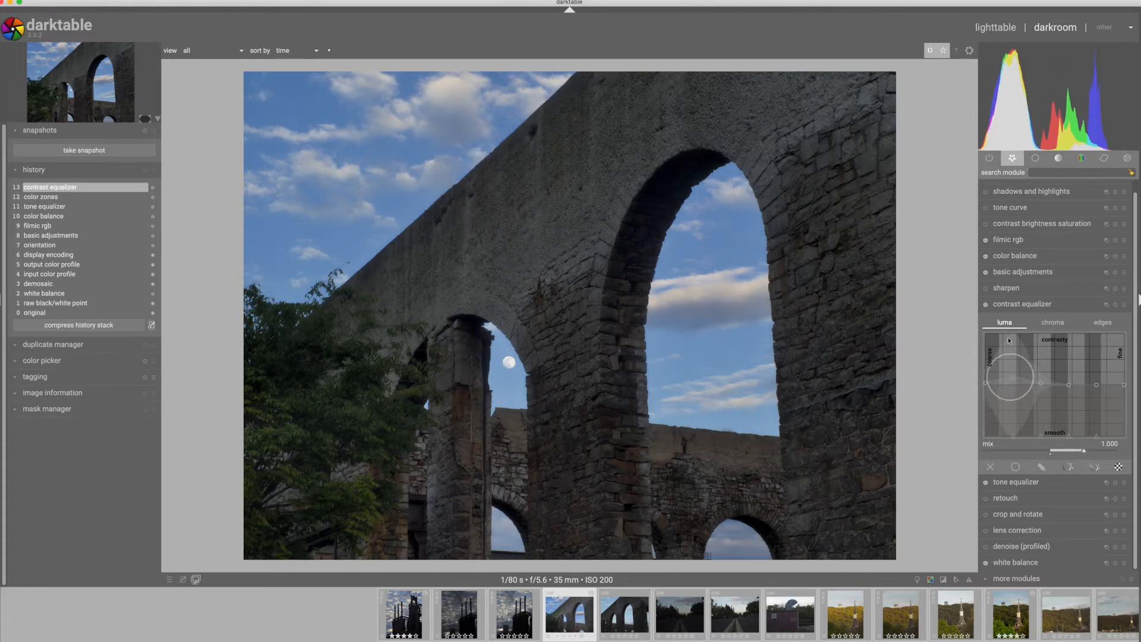
{"action": "left_click_drag", "start_coordinate": [1125, 398], "coordinate": [1127, 377]}
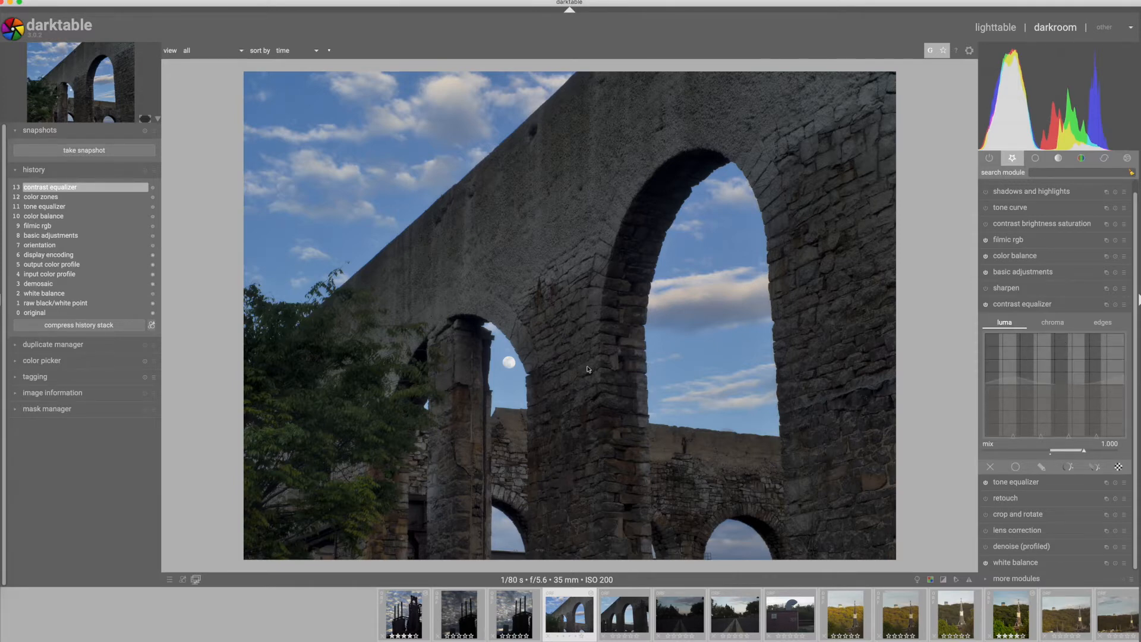
{"action": "left_click", "coordinate": [1016, 308]}
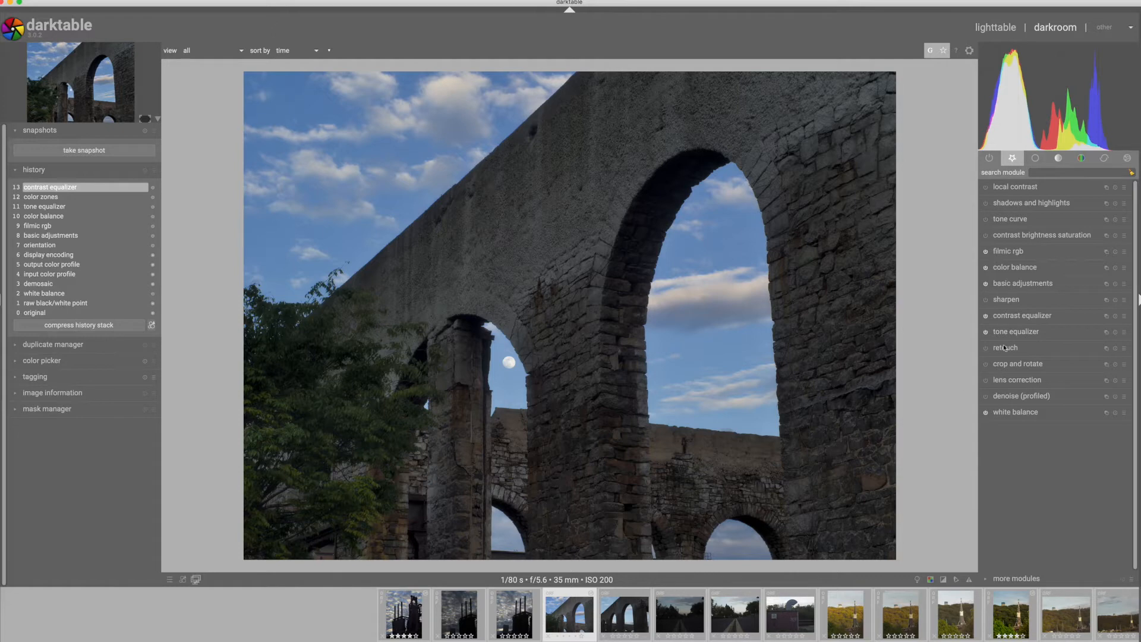
Enable denoise (profiled) while inspecting the sky and wall at 100%, and return to the full image.
{"action": "middle_click", "coordinate": [394, 138]}
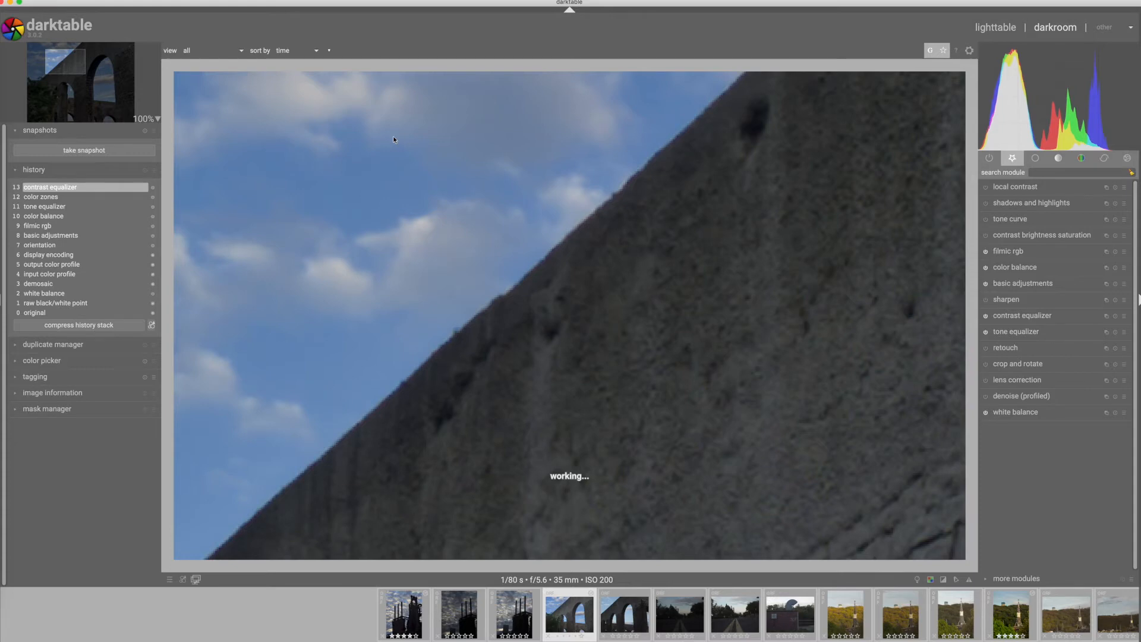
{"action": "left_click", "coordinate": [986, 396]}
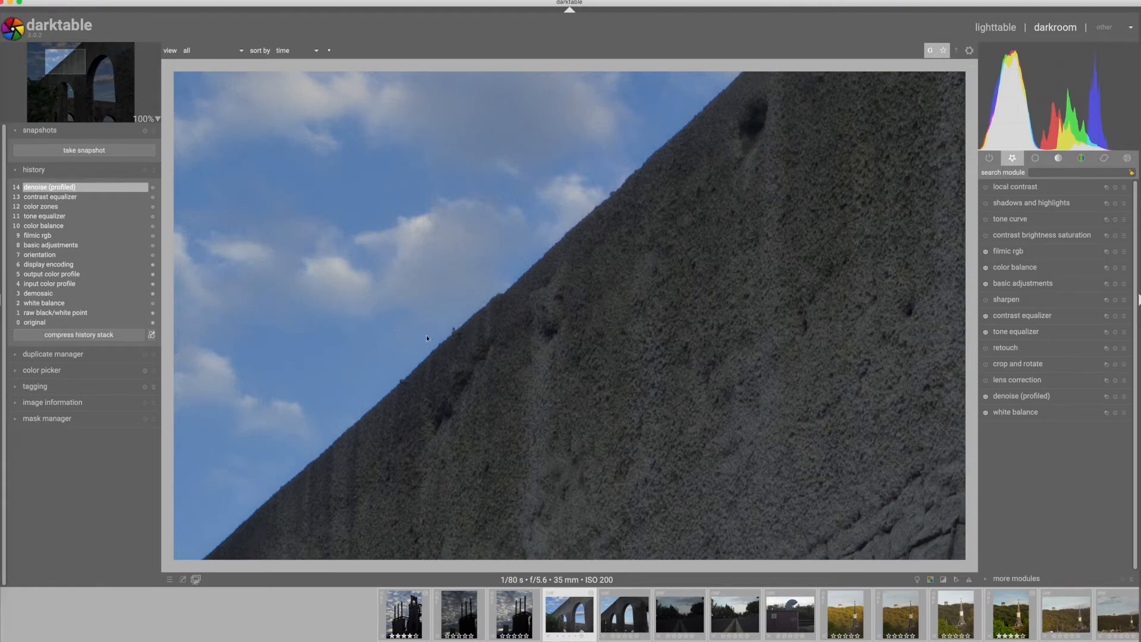
{"action": "scroll", "coordinate": [454, 365], "scroll_direction": "down", "scroll_amount": 5}
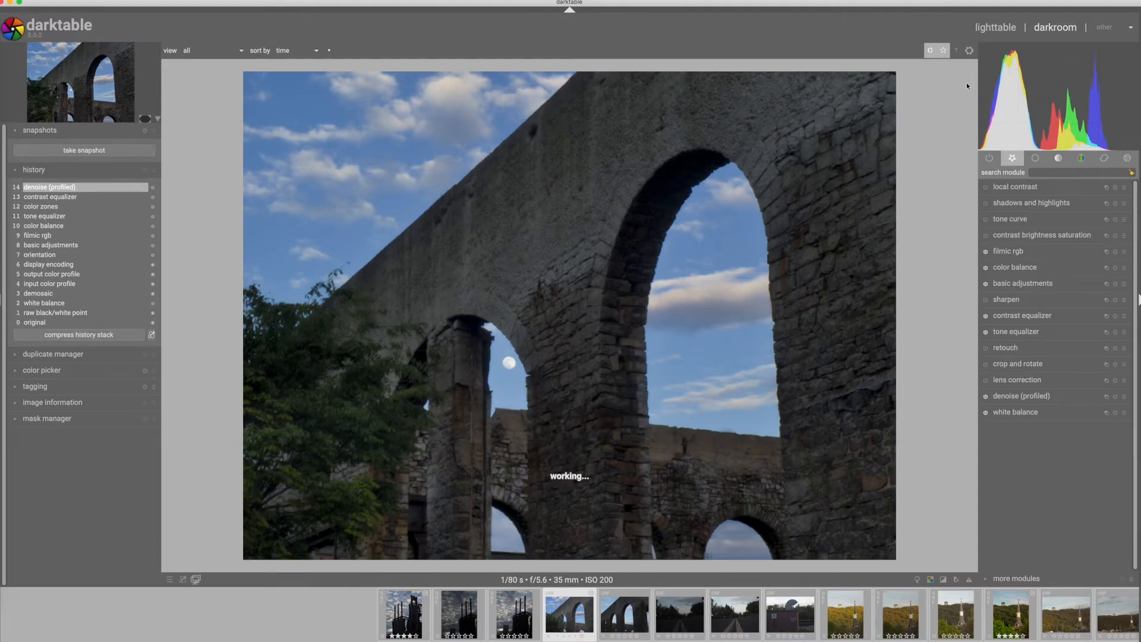
Open the edited four-star vertical steeple photo for editing from the May 2020 film roll.
{"action": "left_click", "coordinate": [994, 28]}
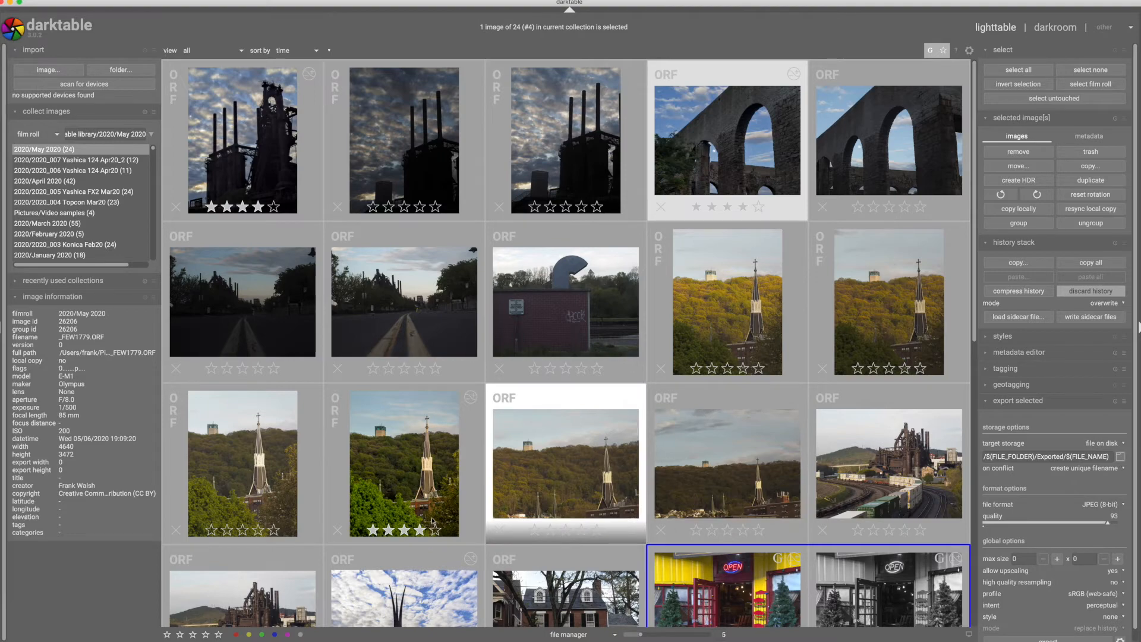
{"action": "left_click", "coordinate": [420, 490]}
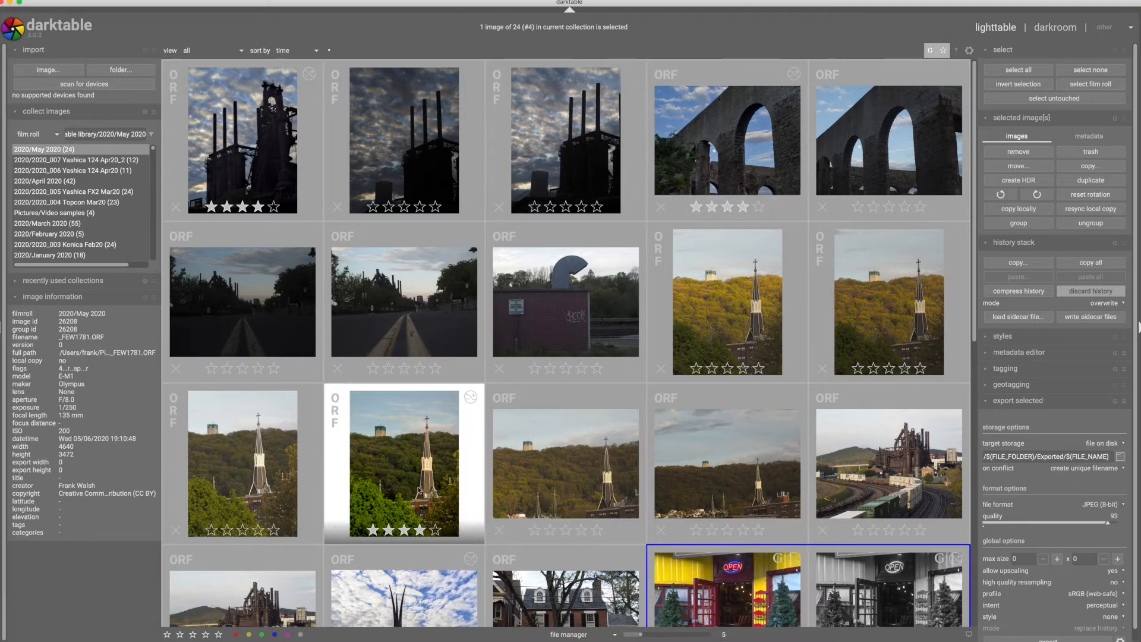
{"action": "double_click", "coordinate": [420, 490]}
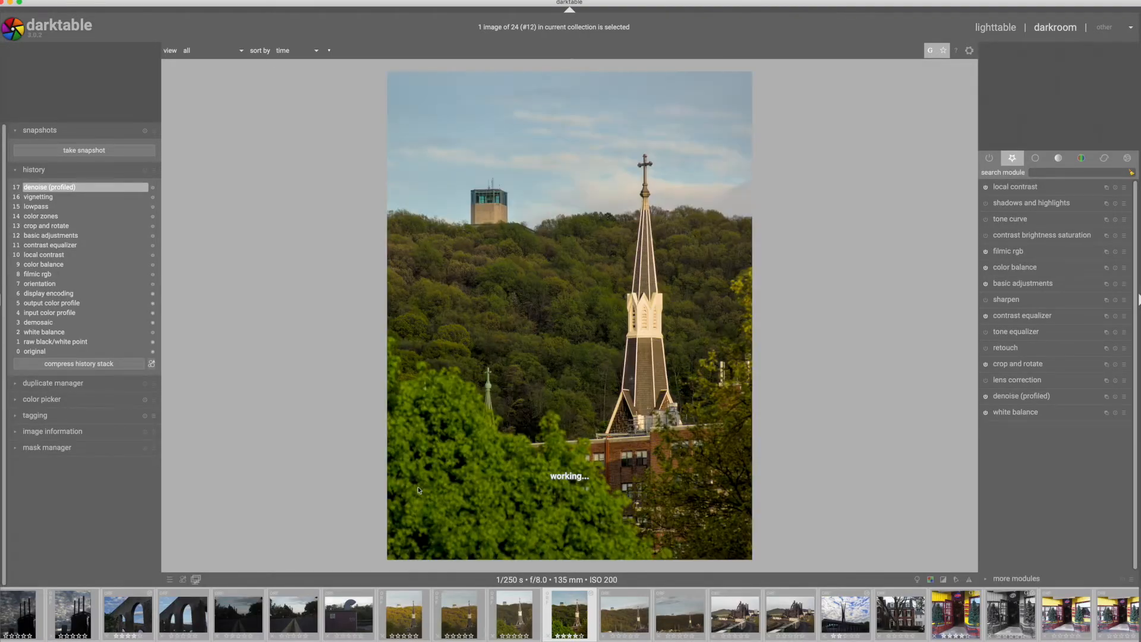
Compare a snapshot of the finished steeple edit with its orientation history state in split view, and clear the snapshots.
{"action": "left_click", "coordinate": [82, 152]}
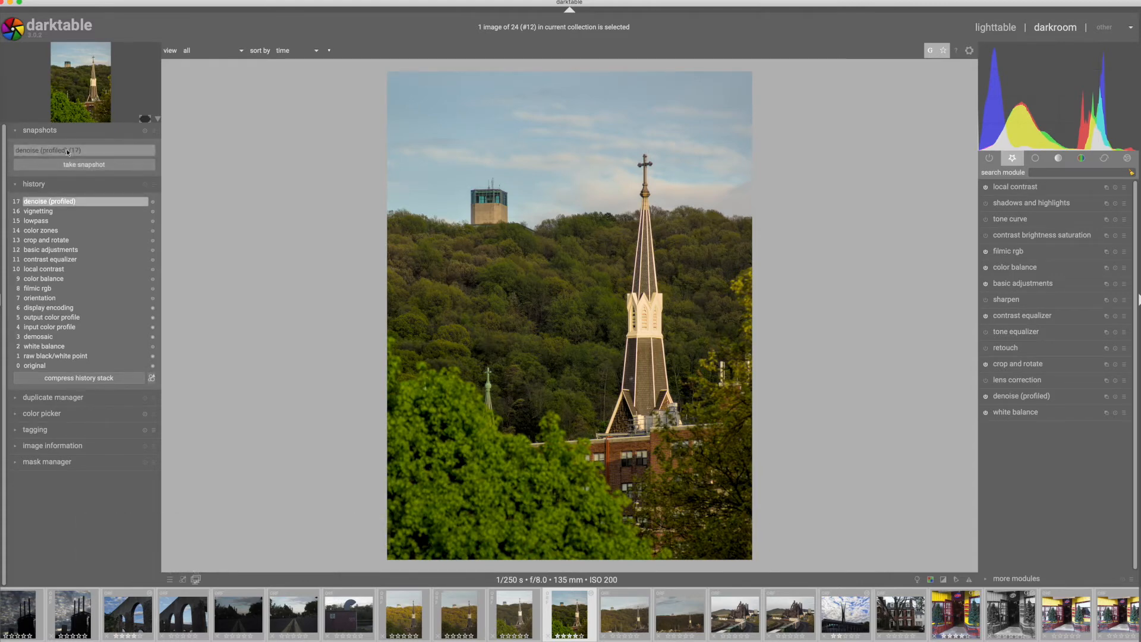
{"action": "left_click", "coordinate": [41, 300]}
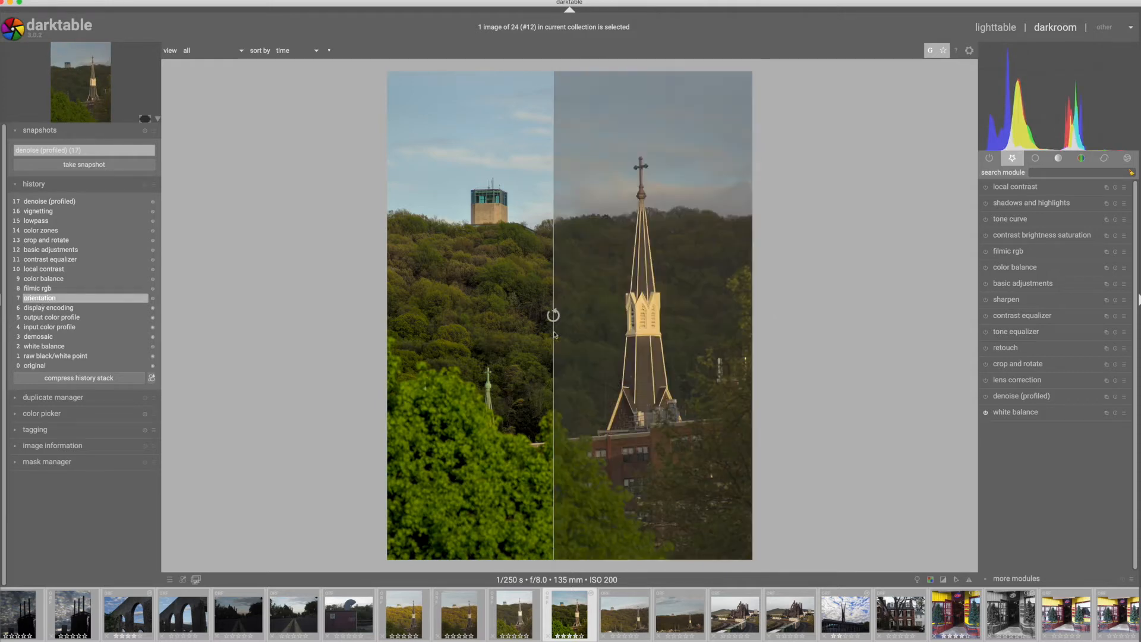
{"action": "left_click_drag", "start_coordinate": [556, 275], "coordinate": [701, 285]}
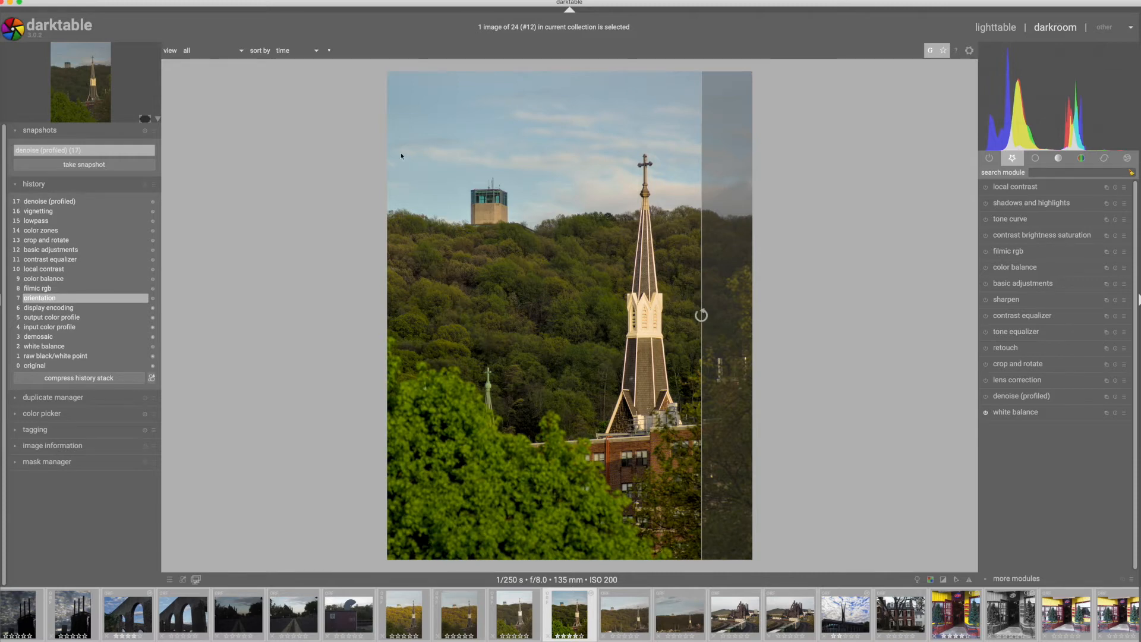
{"action": "left_click", "coordinate": [144, 153]}
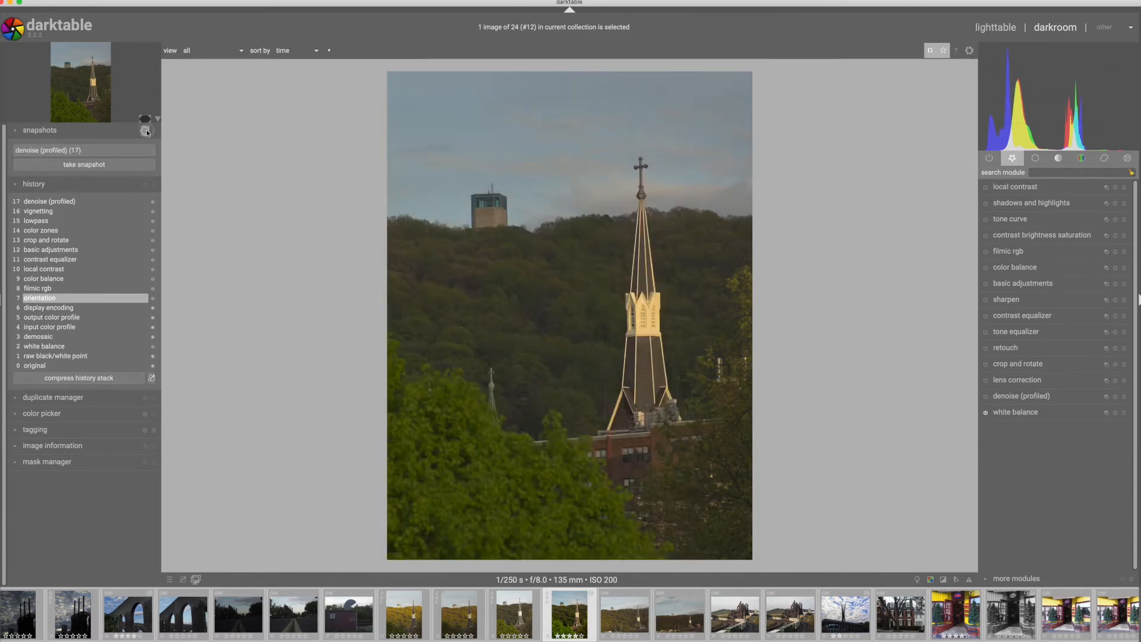
{"action": "left_click", "coordinate": [146, 130]}
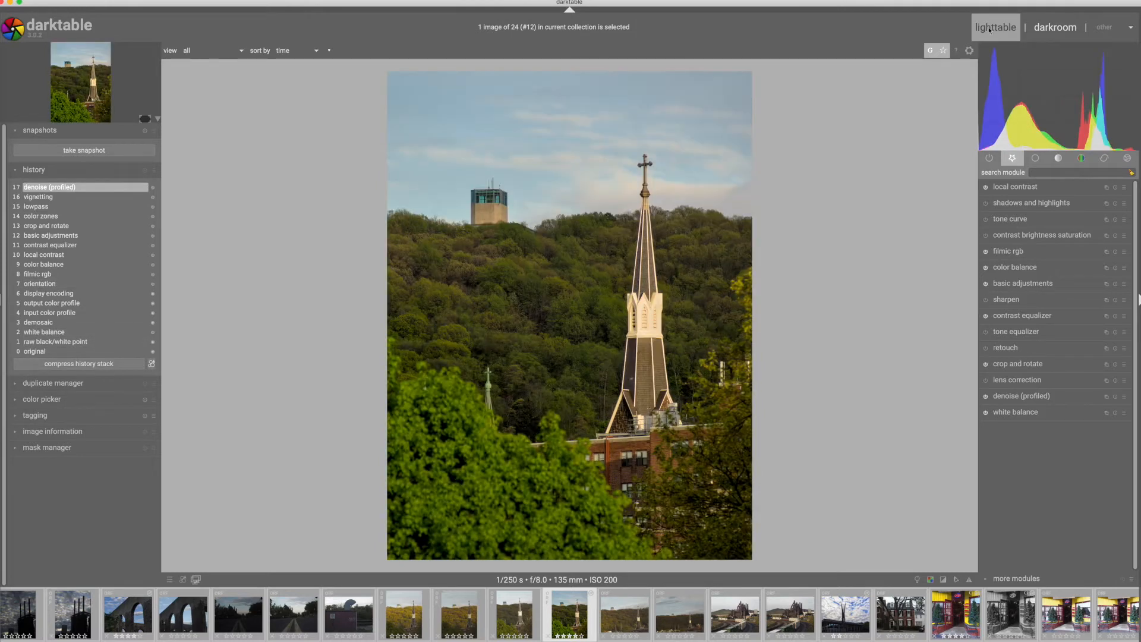
Duplicate the edited steeple photo in the collection and discard the duplicate's edit history.
{"action": "left_click", "coordinate": [997, 30]}
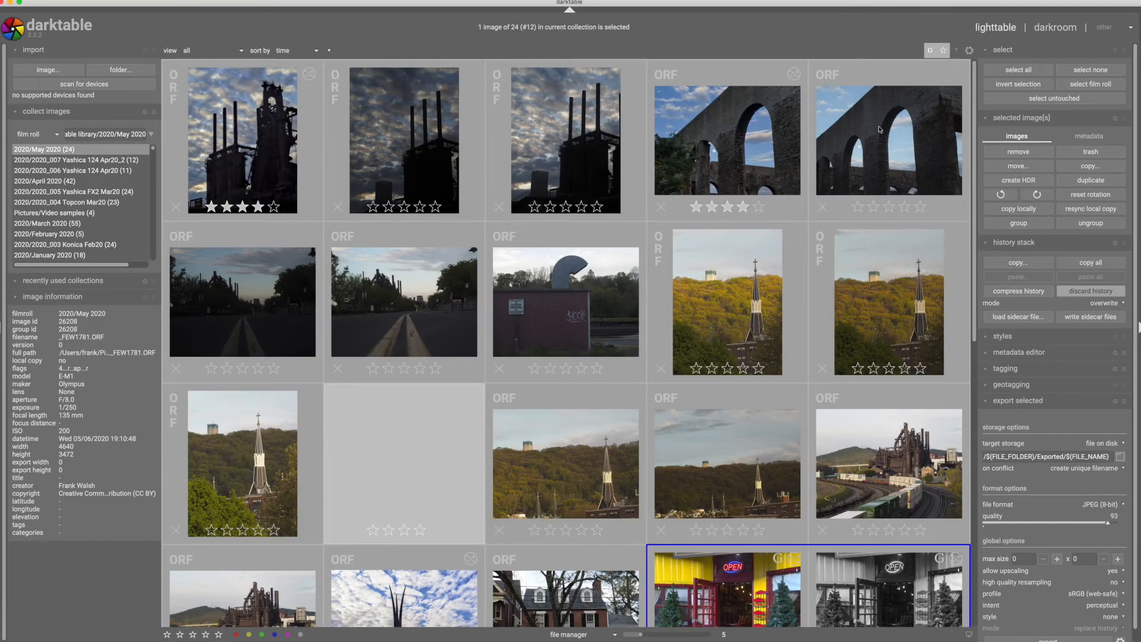
{"action": "left_click", "coordinate": [394, 447]}
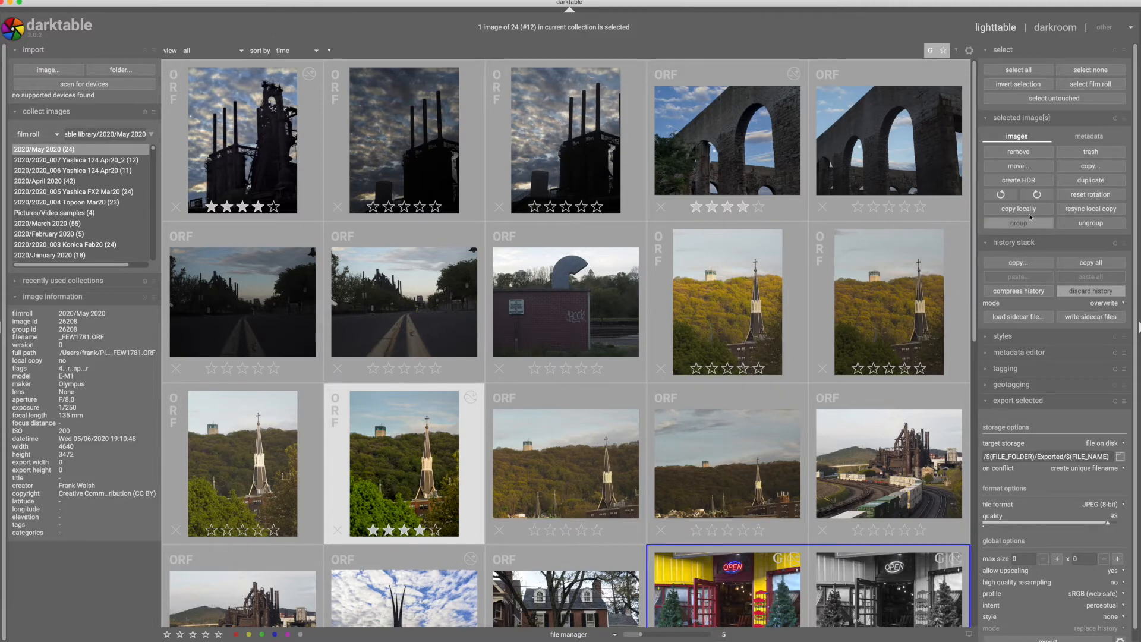
{"action": "left_click", "coordinate": [1083, 185]}
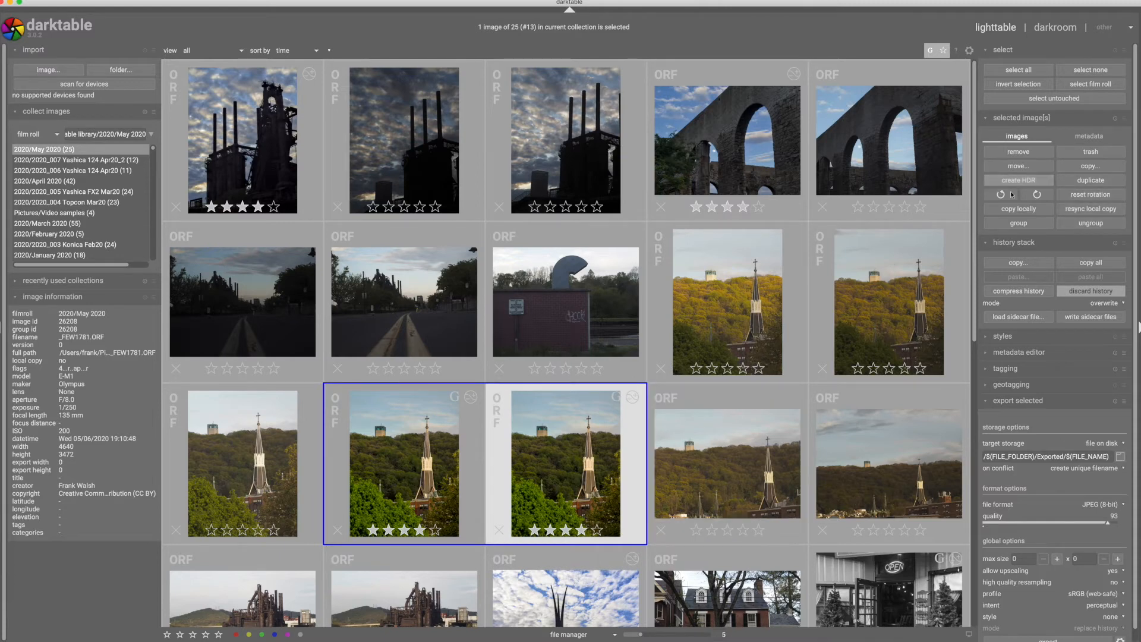
{"action": "left_click", "coordinate": [1076, 294]}
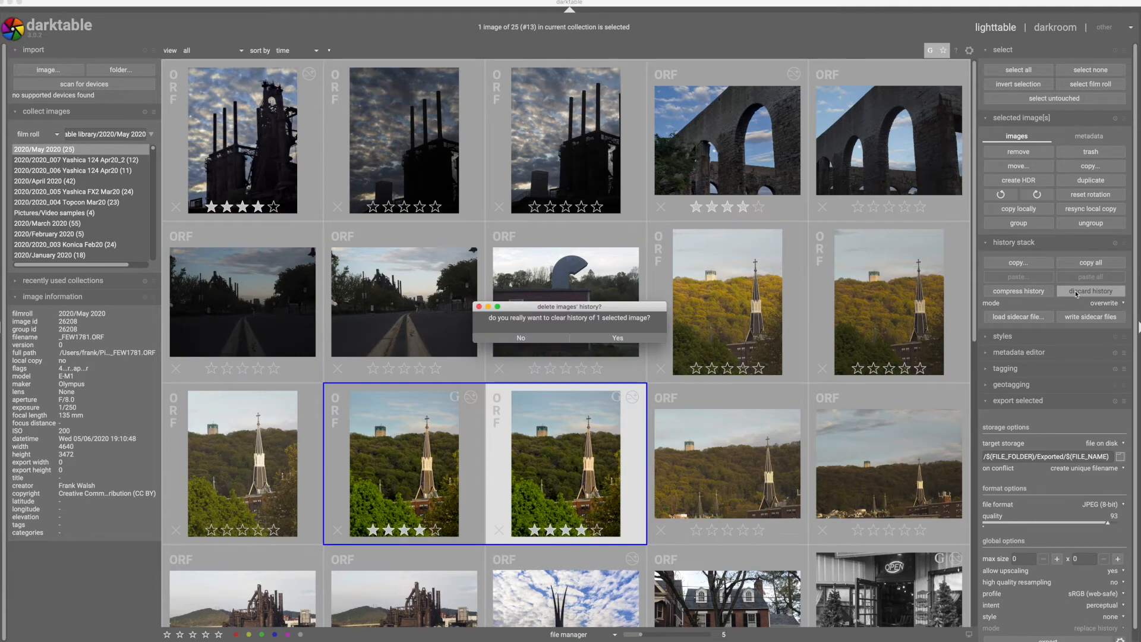
{"action": "left_click", "coordinate": [630, 339]}
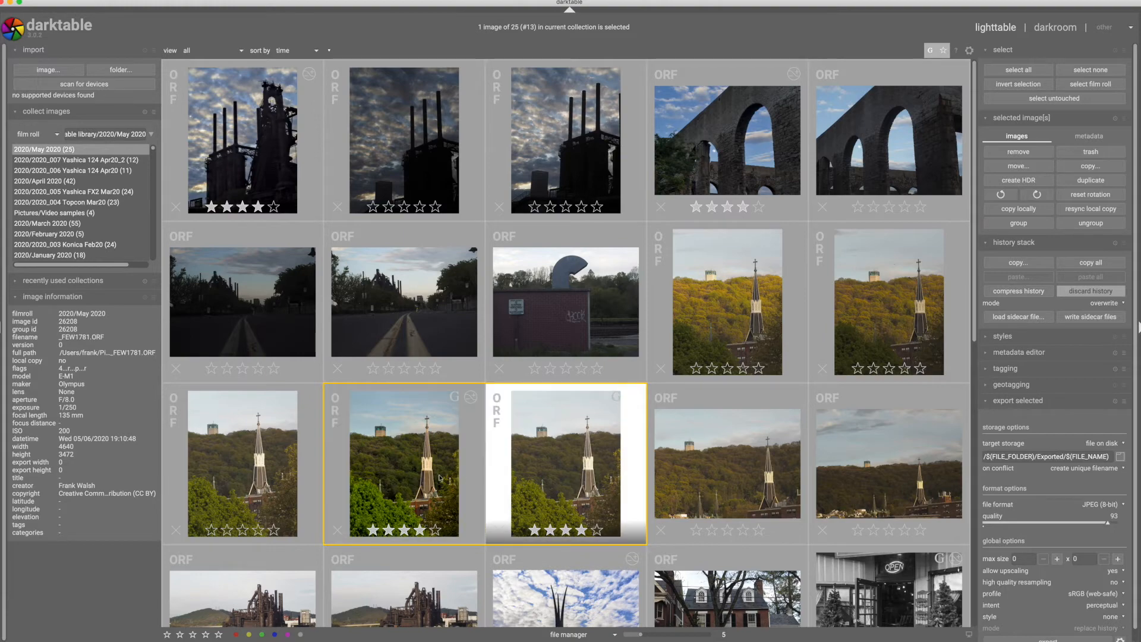
Straighten the unedited steeple duplicate with crop and rotate, using the original image aspect and an angle of -0.75°.
{"action": "double_click", "coordinate": [568, 480]}
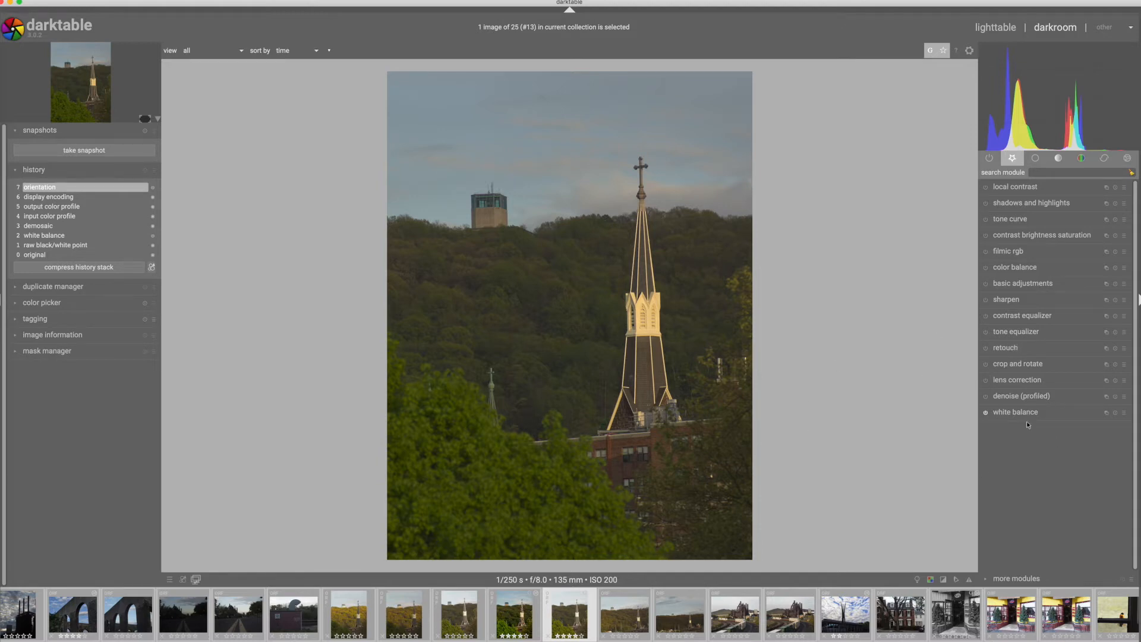
{"action": "left_click", "coordinate": [1017, 364]}
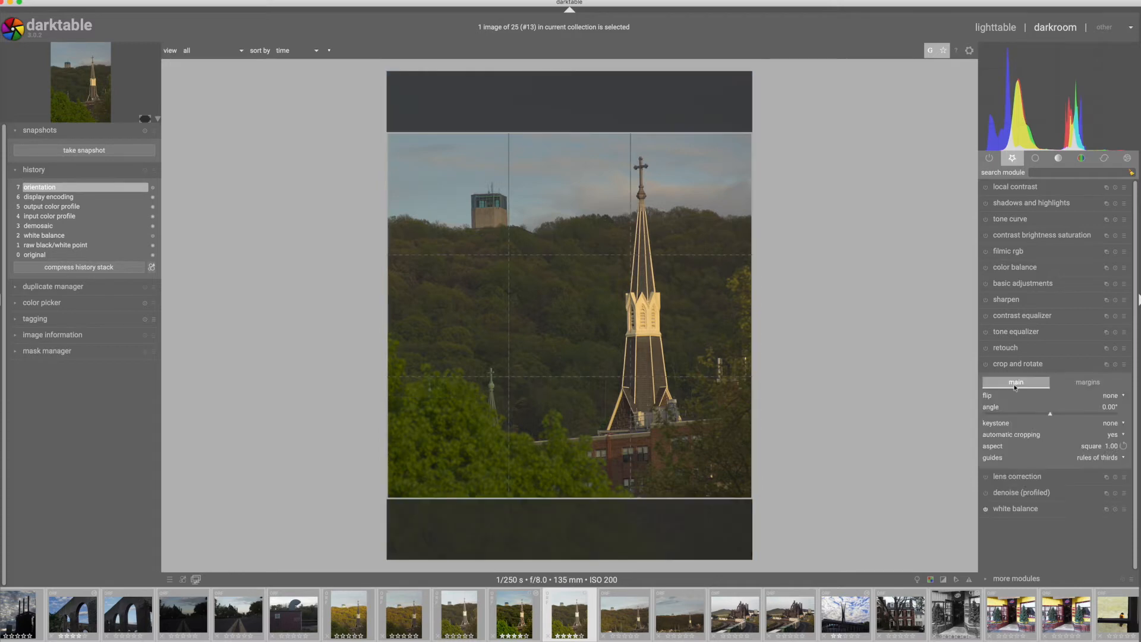
{"action": "left_click", "coordinate": [1096, 447]}
{"action": "left_click", "coordinate": [1096, 440]}
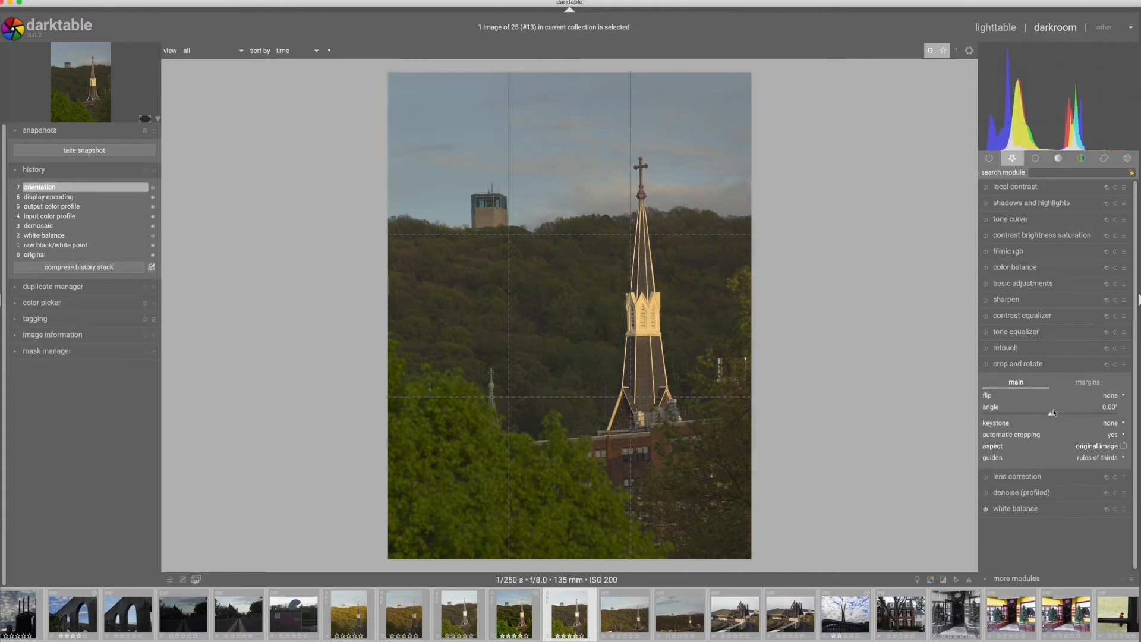
{"action": "scroll", "coordinate": [1054, 412], "scroll_direction": "down", "scroll_amount": 2}
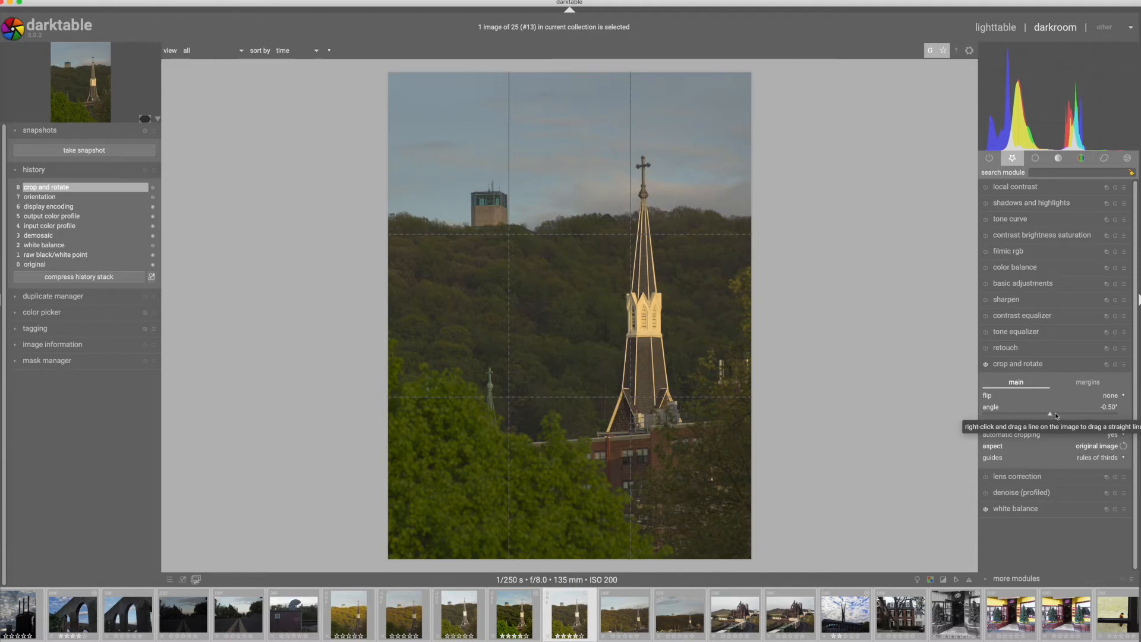
{"action": "scroll", "coordinate": [1054, 412], "scroll_direction": "down", "scroll_amount": 2}
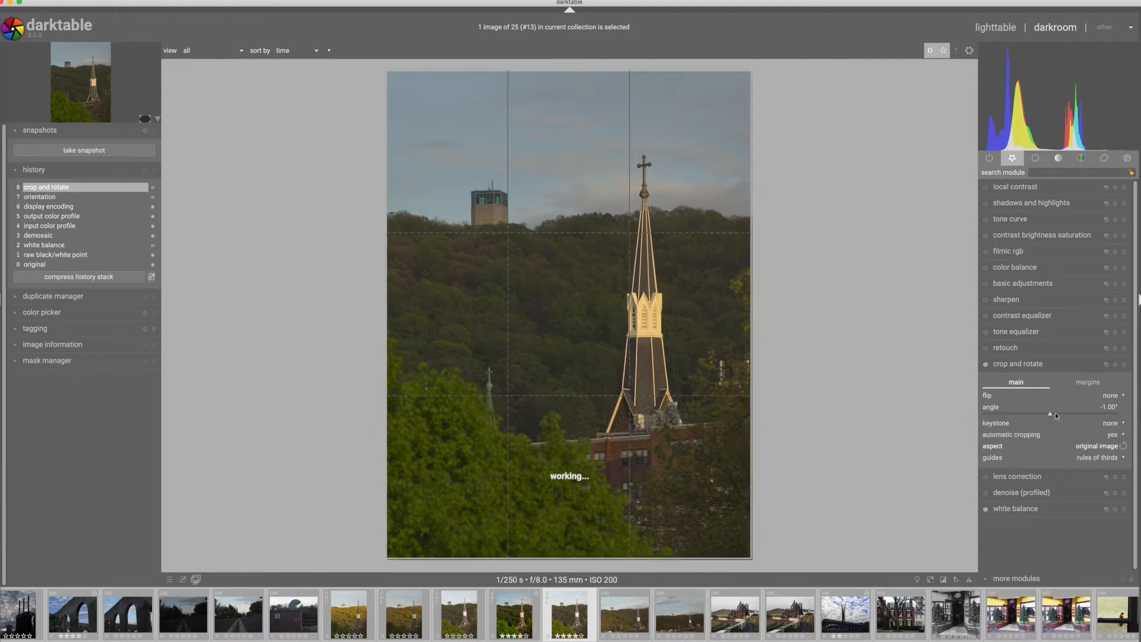
{"action": "scroll", "coordinate": [1055, 412], "scroll_direction": "up", "scroll_amount": 1}
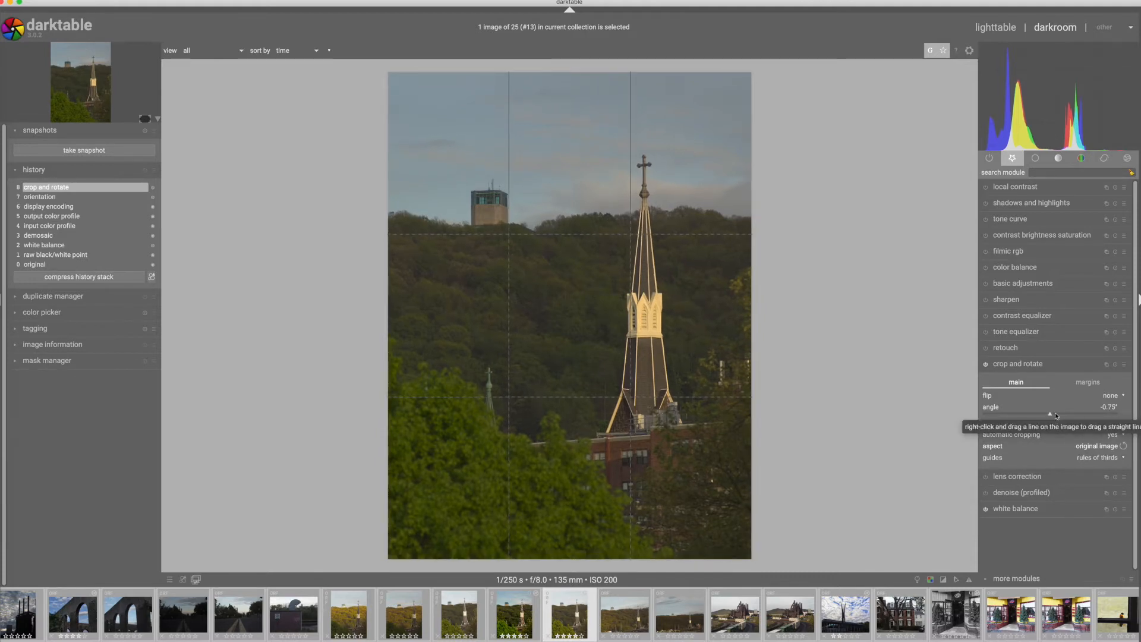
{"action": "left_click", "coordinate": [1030, 365]}
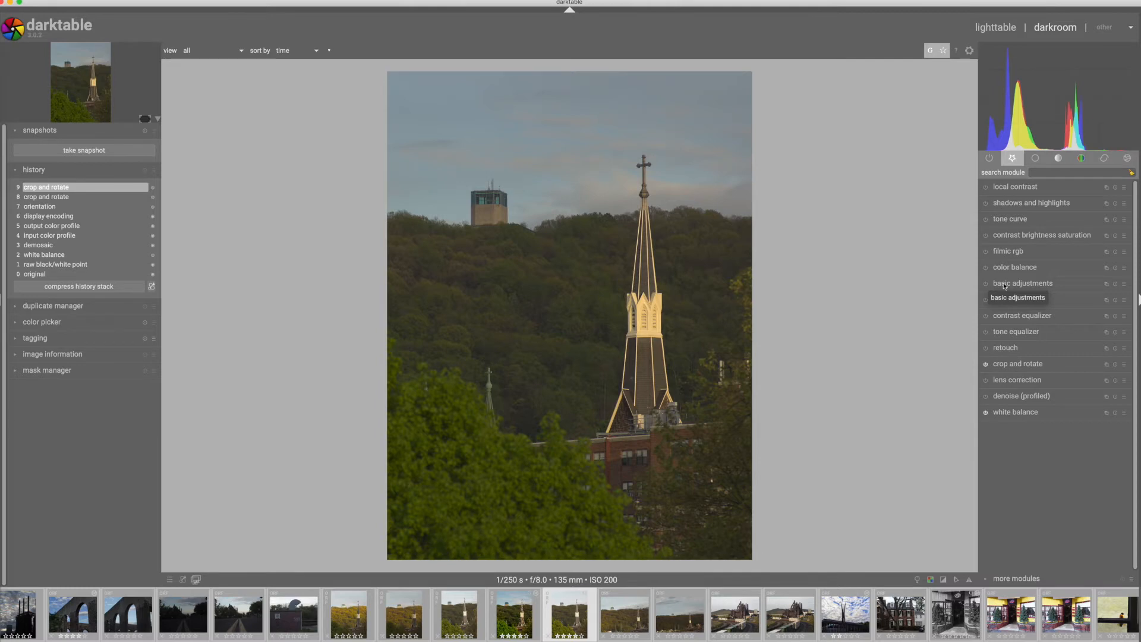
Enable filmic rgb with white relative exposure +3.14 EV and black relative exposure -10.26 EV, check for clipping, and collapse the module.
{"action": "left_click", "coordinate": [1003, 251]}
{"action": "left_click", "coordinate": [986, 200]}
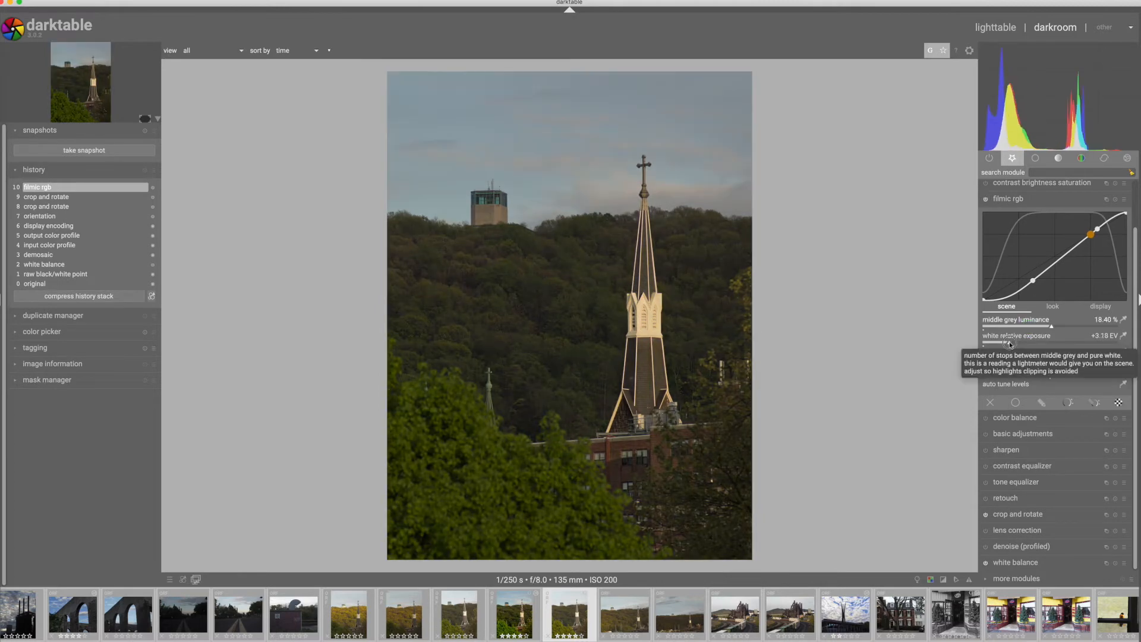
{"action": "left_click", "coordinate": [1010, 343]}
{"action": "left_click", "coordinate": [1090, 359]}
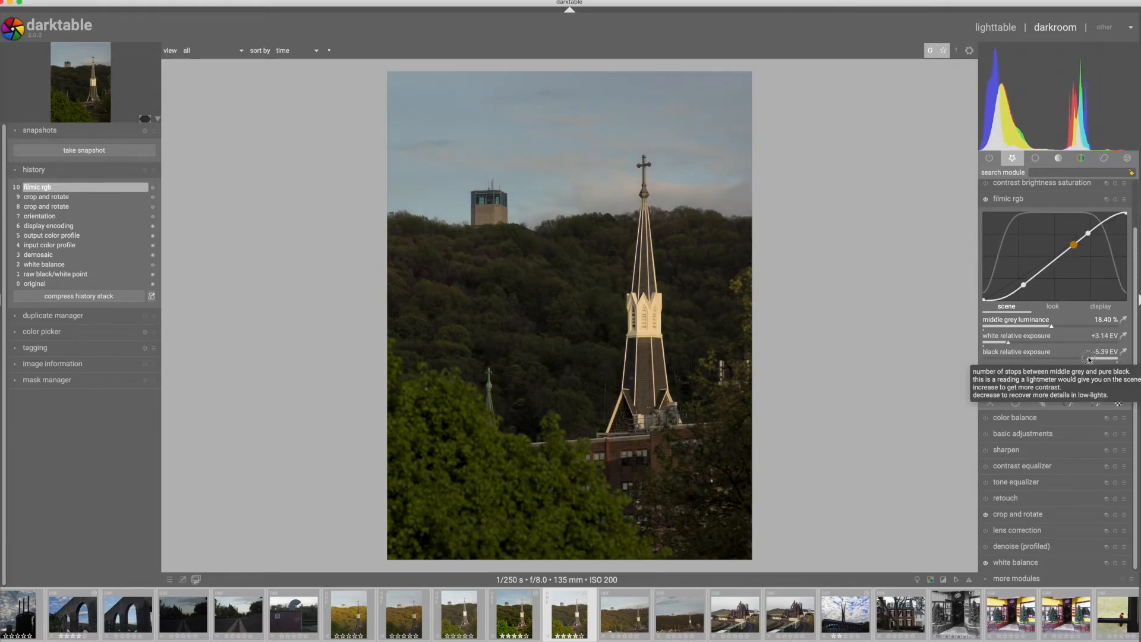
{"action": "left_click", "coordinate": [1041, 359]}
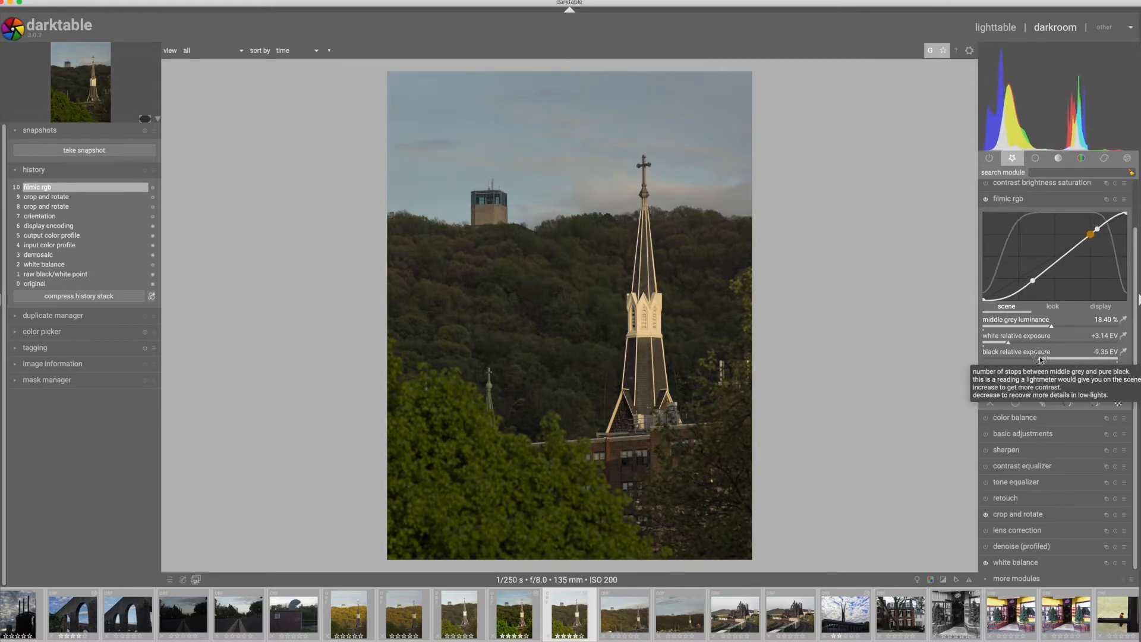
{"action": "left_click", "coordinate": [1030, 359]}
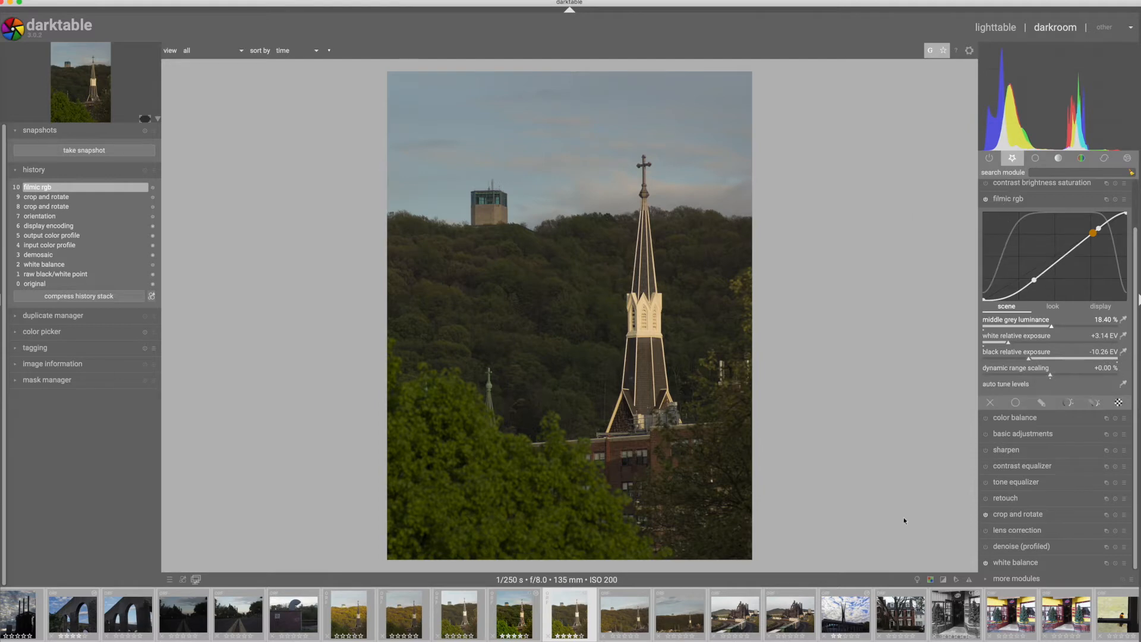
{"action": "left_click", "coordinate": [942, 582]}
{"action": "left_click", "coordinate": [999, 200]}
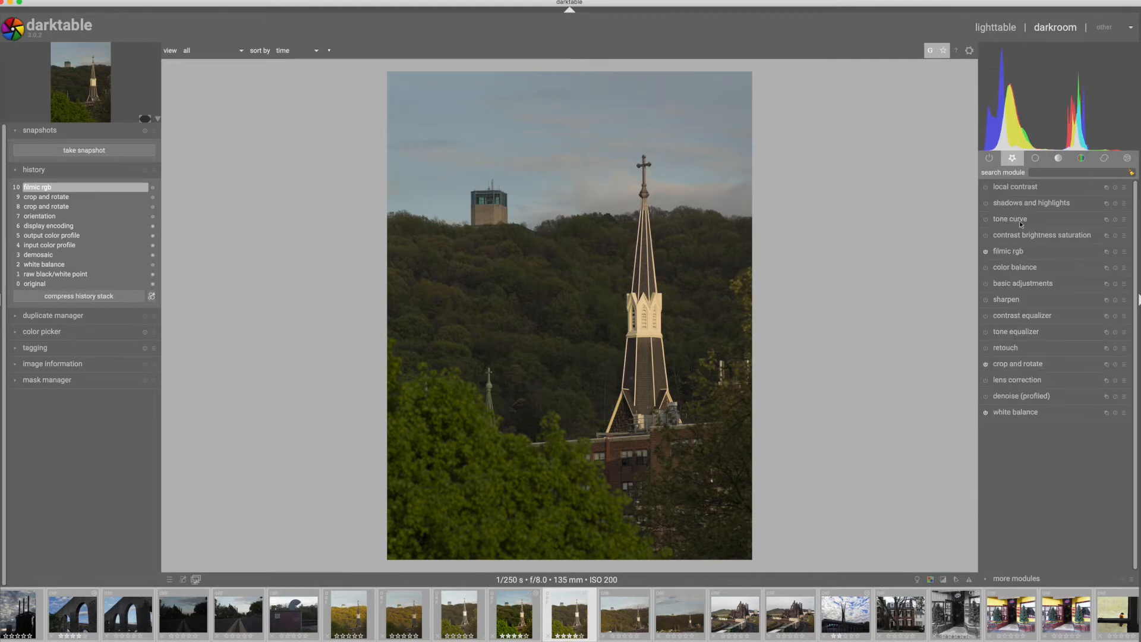
Raise the exposure to 0.58 EV in basic adjustments, check for clipping, and collapse the module.
{"action": "left_click", "coordinate": [1003, 283]}
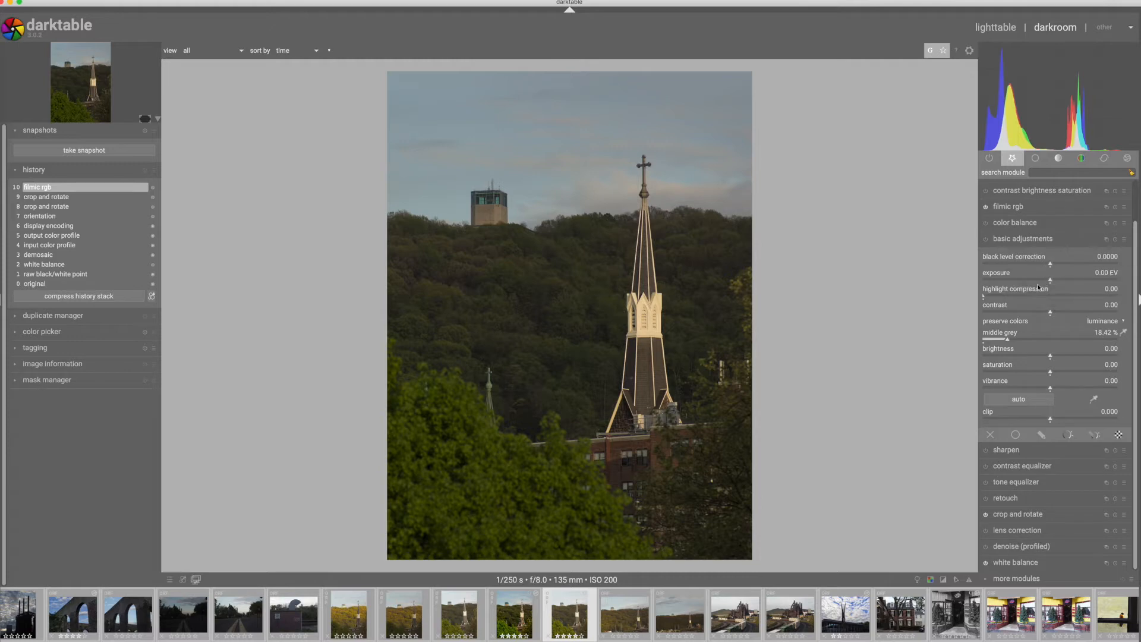
{"action": "left_click_drag", "start_coordinate": [1046, 285], "coordinate": [1048, 284]}
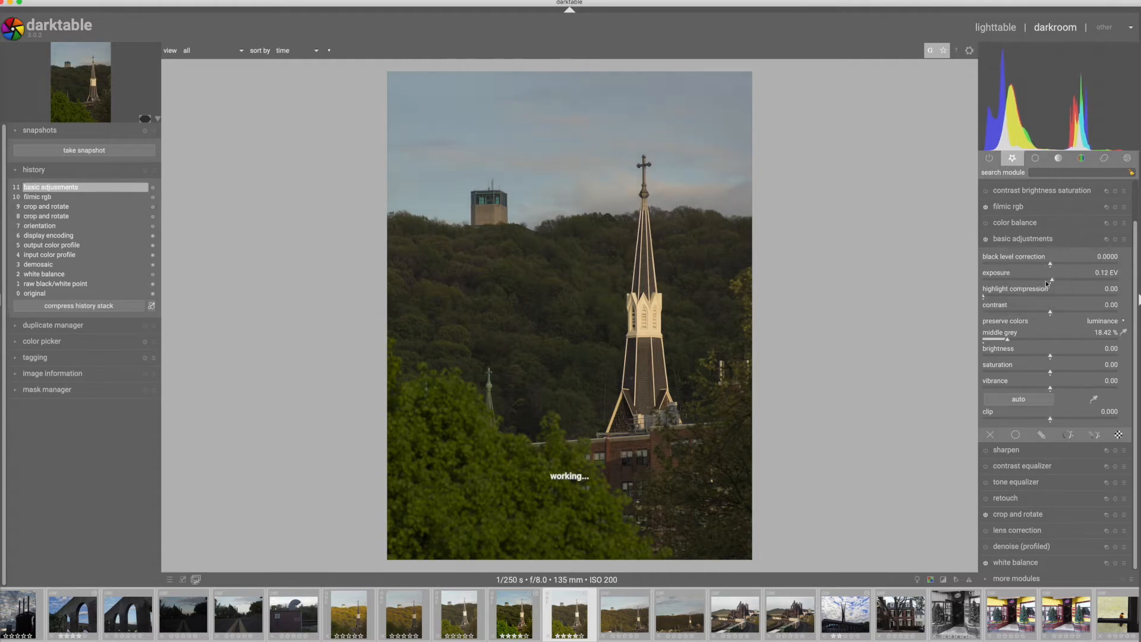
{"action": "scroll", "coordinate": [1048, 284], "scroll_direction": "up", "scroll_amount": 8}
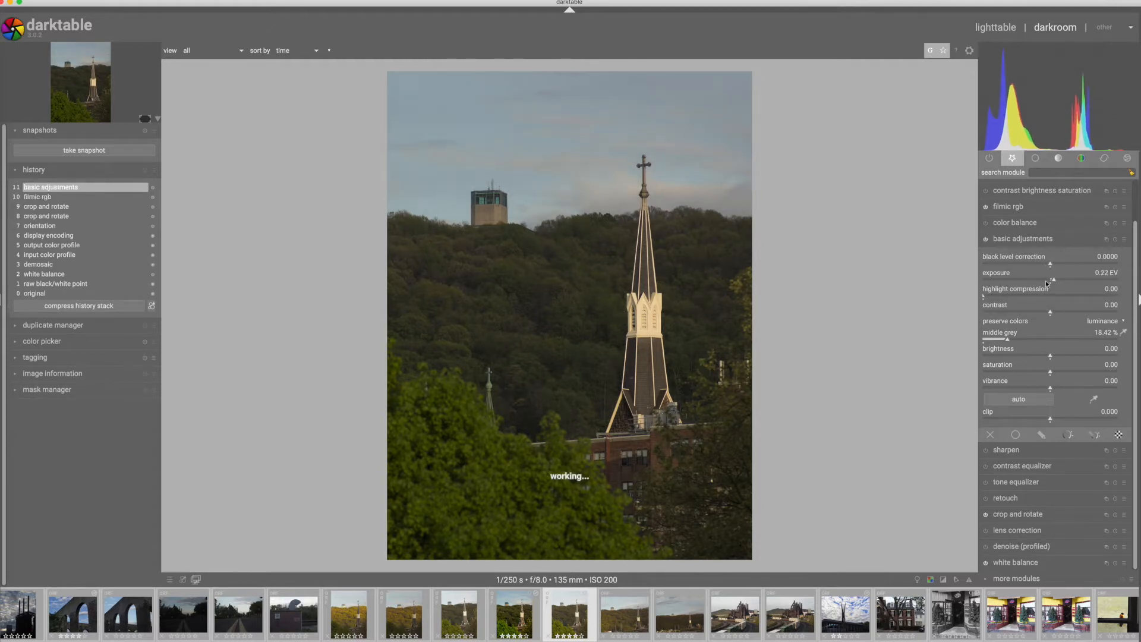
{"action": "scroll", "coordinate": [1048, 284], "scroll_direction": "up", "scroll_amount": 1}
{"action": "scroll", "coordinate": [1047, 284], "scroll_direction": "up", "scroll_amount": 14}
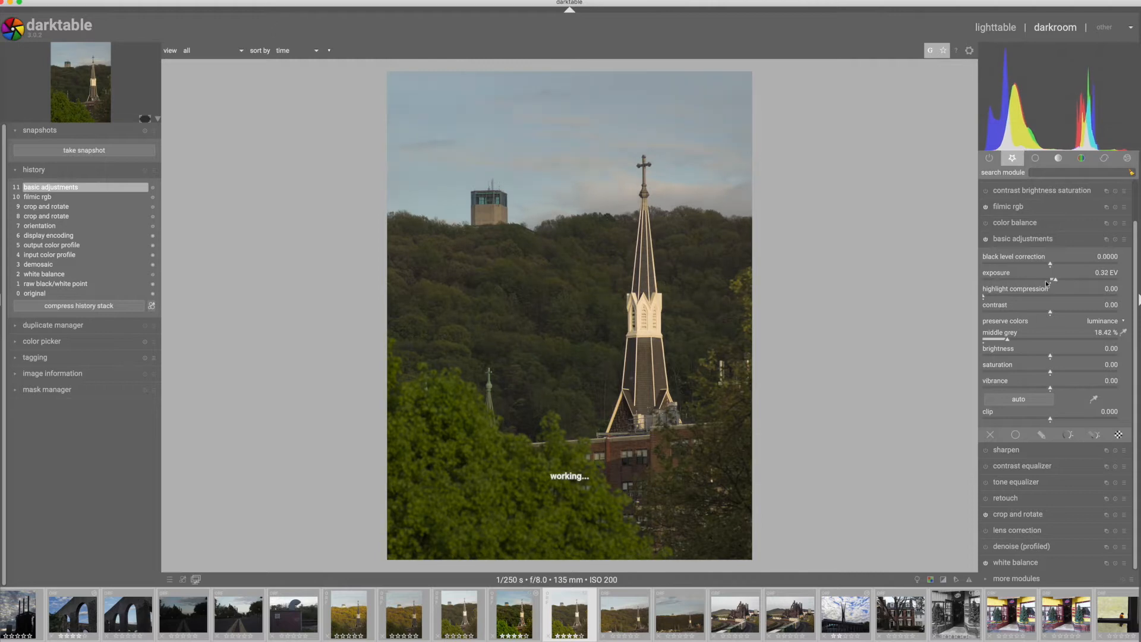
{"action": "left_click", "coordinate": [944, 582]}
{"action": "scroll", "coordinate": [929, 557], "scroll_direction": "up", "scroll_amount": 1}
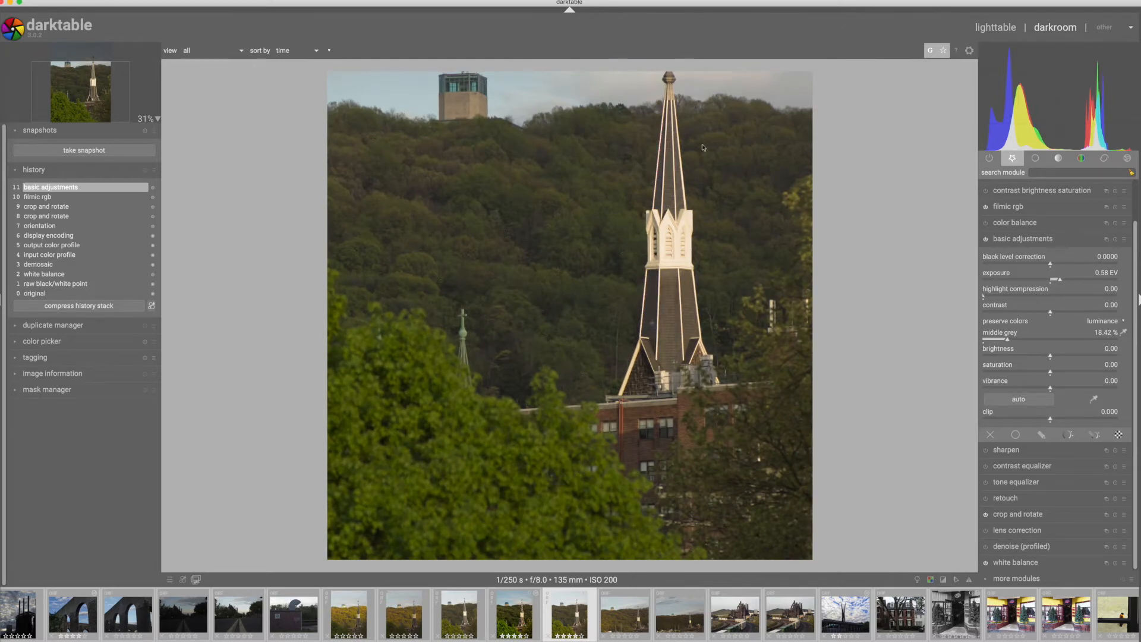
{"action": "scroll", "coordinate": [521, 253], "scroll_direction": "down", "scroll_amount": 1}
{"action": "left_click", "coordinate": [1019, 236]}
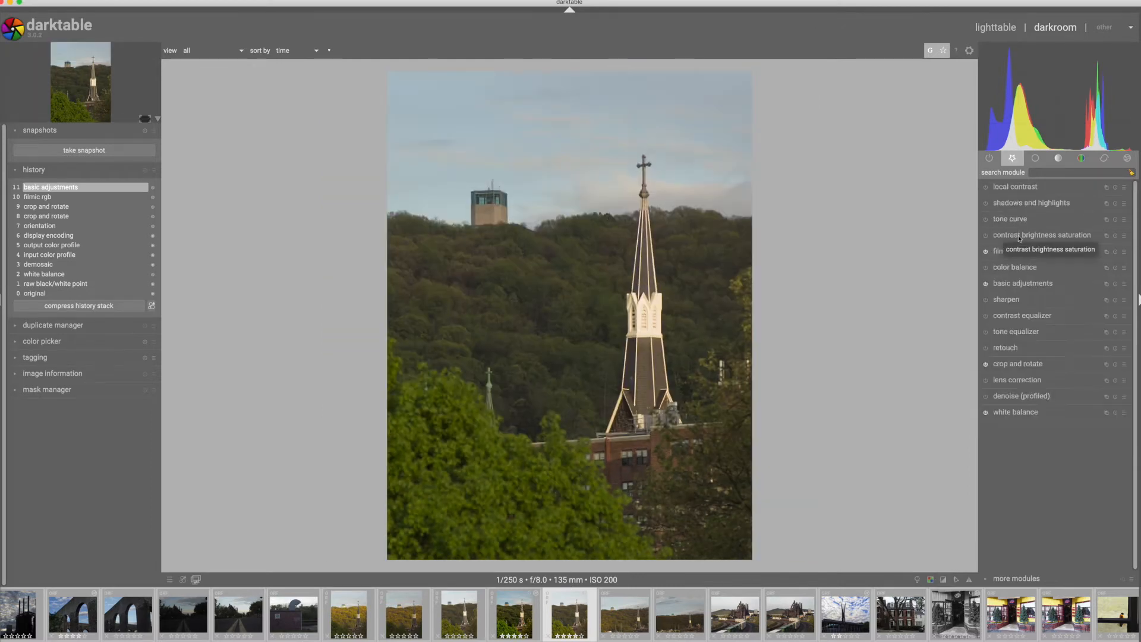
Set the color balance output saturation to 119.39 % and the contrast to +4.42 %.
{"action": "left_click", "coordinate": [1014, 269]}
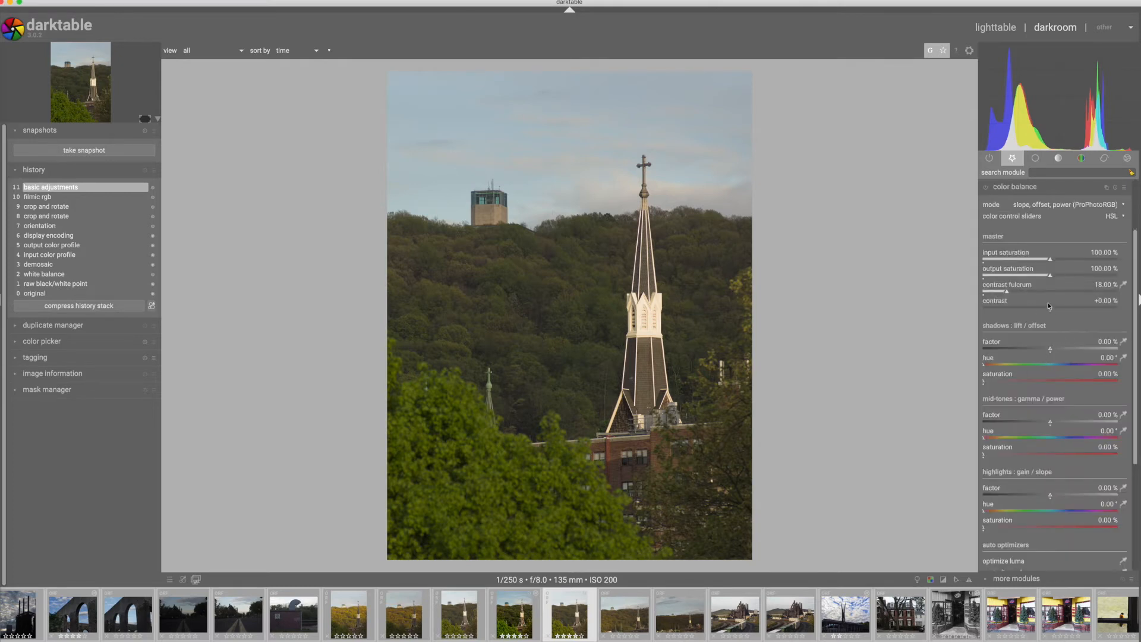
{"action": "left_click_drag", "start_coordinate": [1049, 275], "coordinate": [1069, 275]}
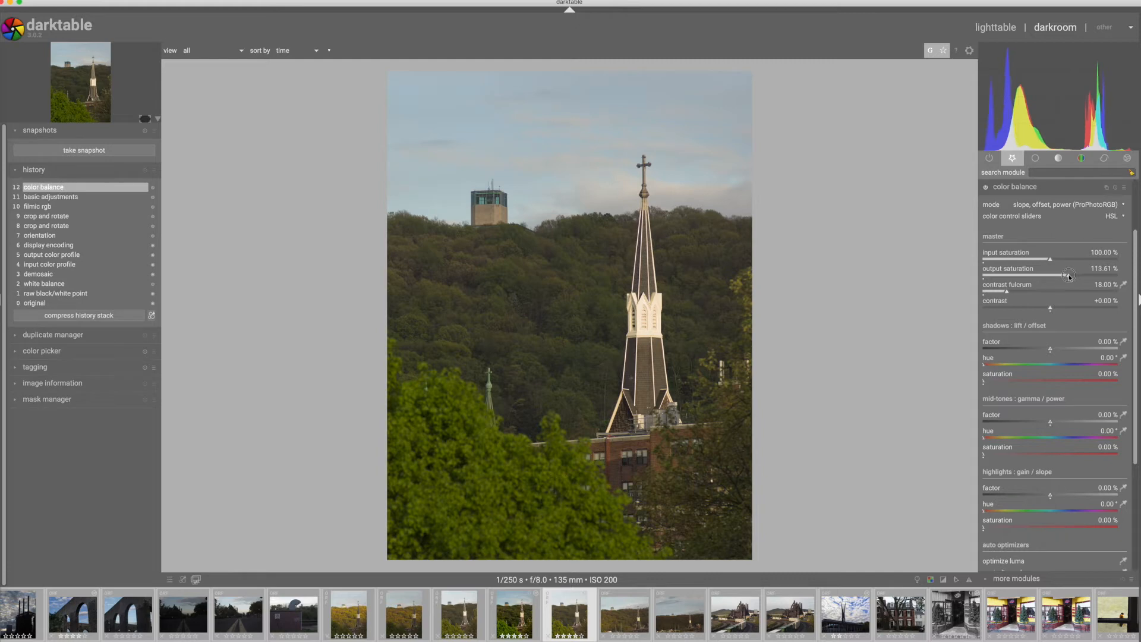
{"action": "left_click_drag", "start_coordinate": [1069, 275], "coordinate": [1078, 275]}
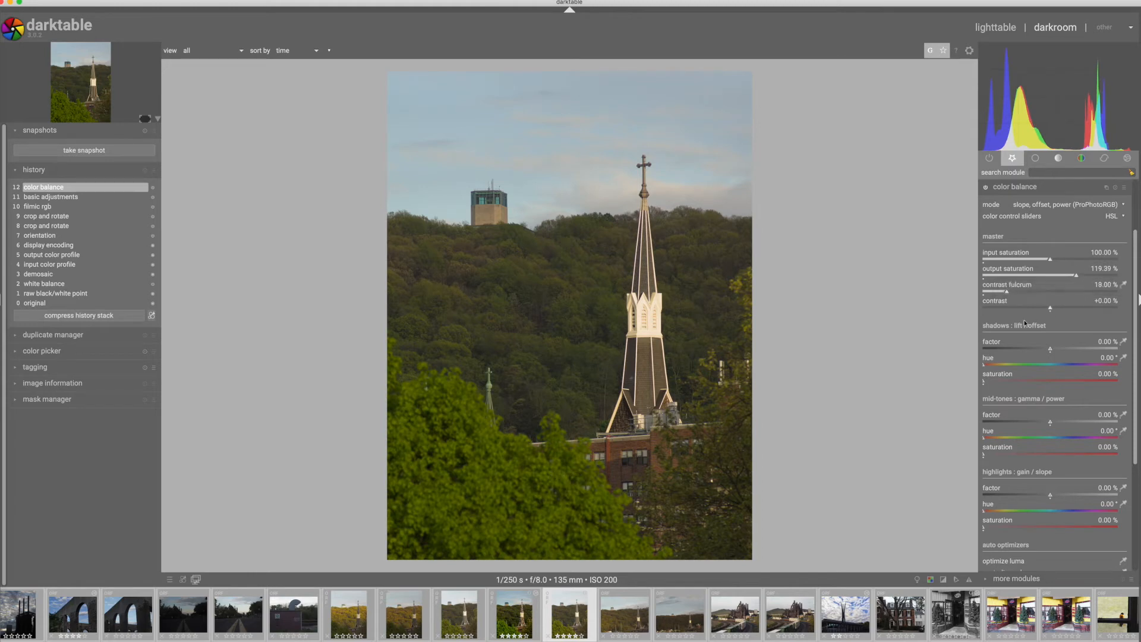
{"action": "left_click_drag", "start_coordinate": [1051, 308], "coordinate": [1056, 308]}
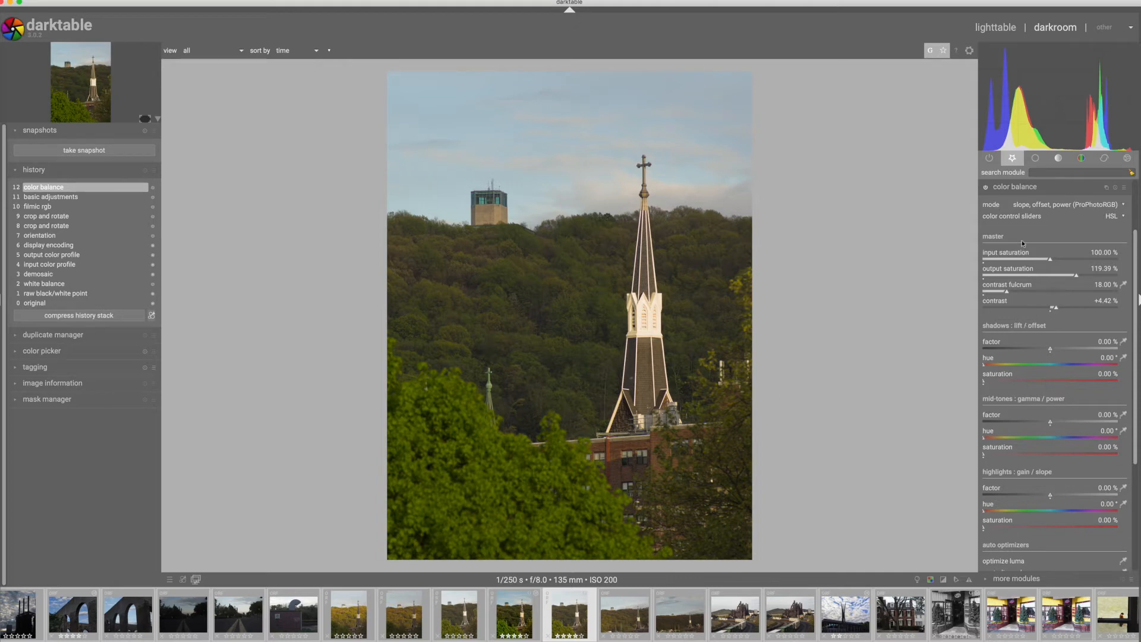
Darken the sky by lowering the color zones lightness curve slightly at the blue tones, with color balance collapsed.
{"action": "left_click", "coordinate": [1020, 187]}
{"action": "left_click", "coordinate": [1084, 160]}
{"action": "left_click", "coordinate": [1023, 221]}
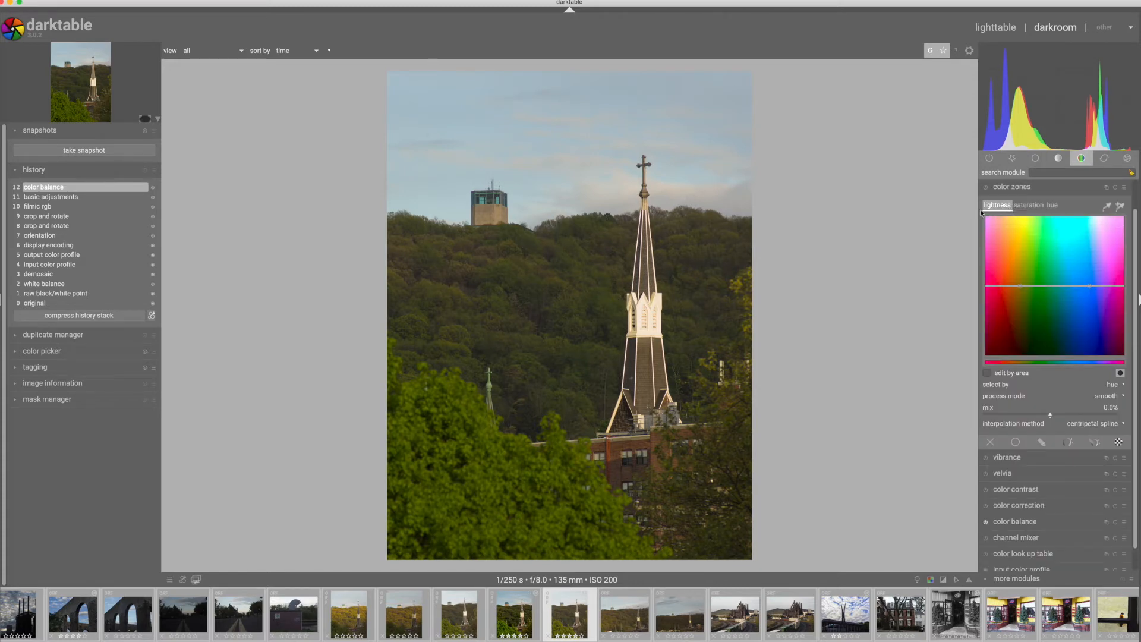
{"action": "left_click_drag", "start_coordinate": [1091, 290], "coordinate": [1091, 301]}
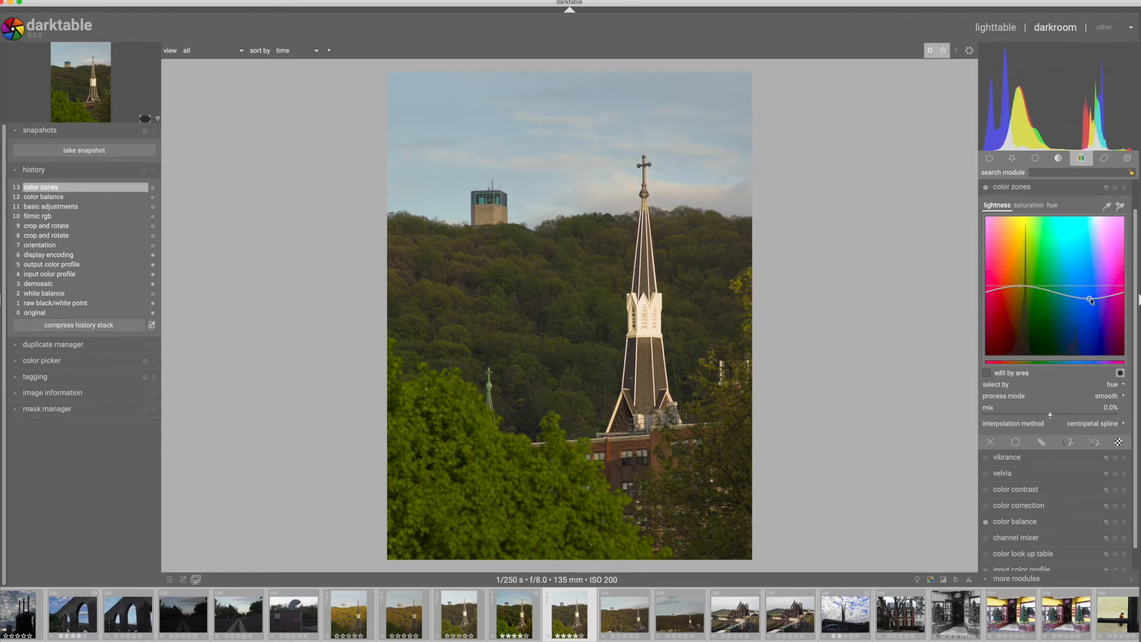
Raise the color zones saturation curve strongly at the blue tones and nudge the hue curve slightly upward there.
{"action": "left_click", "coordinate": [1054, 205]}
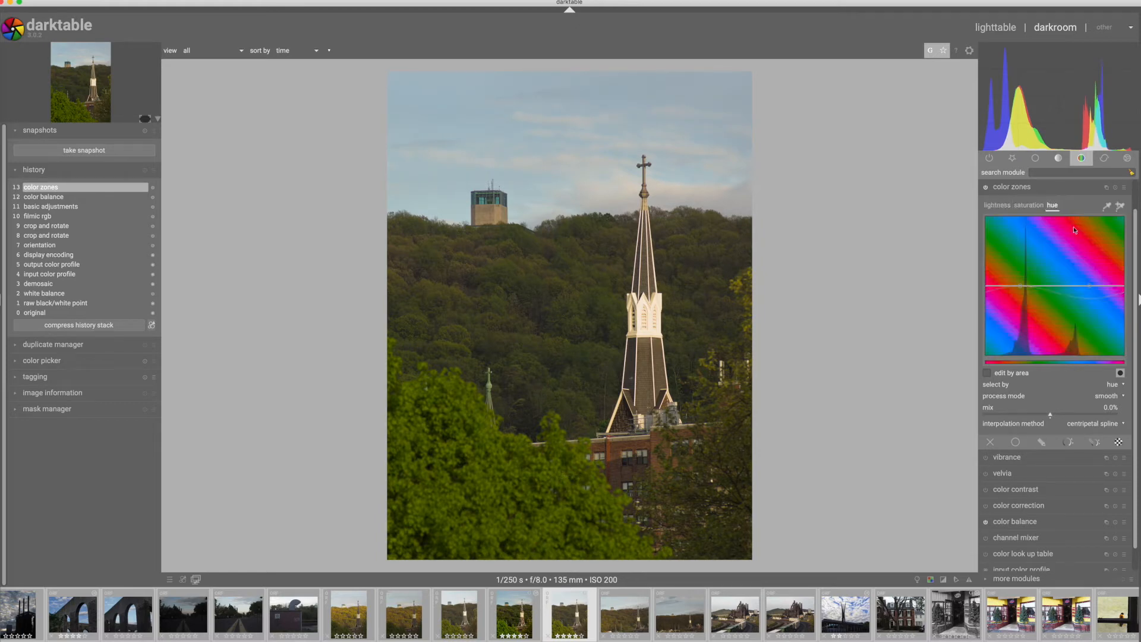
{"action": "left_click_drag", "start_coordinate": [1090, 286], "coordinate": [1091, 283]}
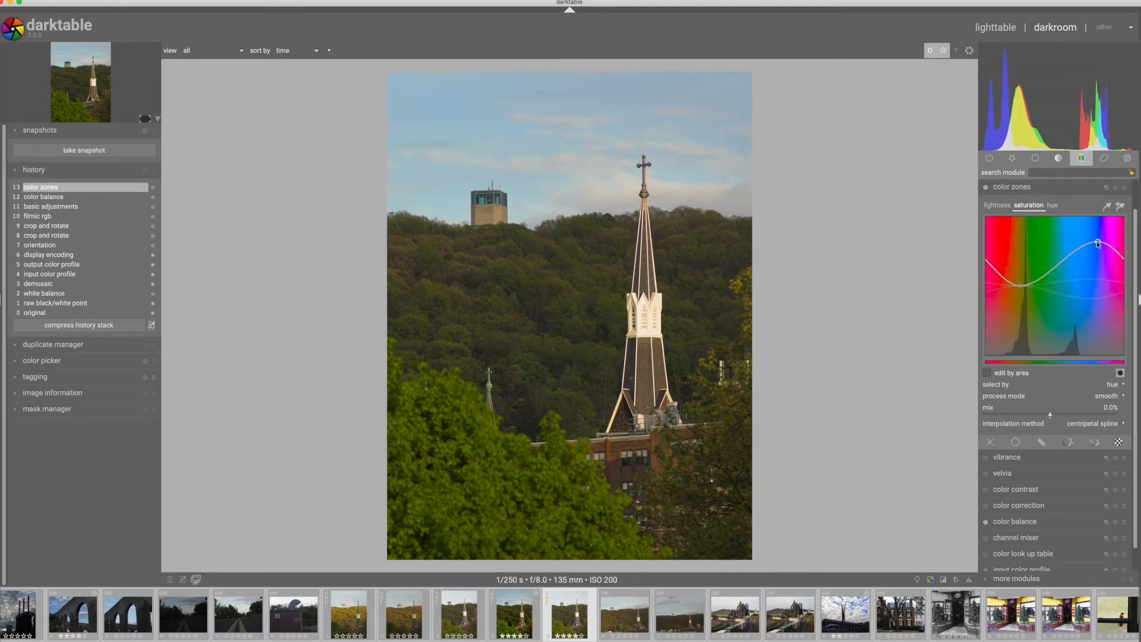
{"action": "left_click", "coordinate": [1052, 205]}
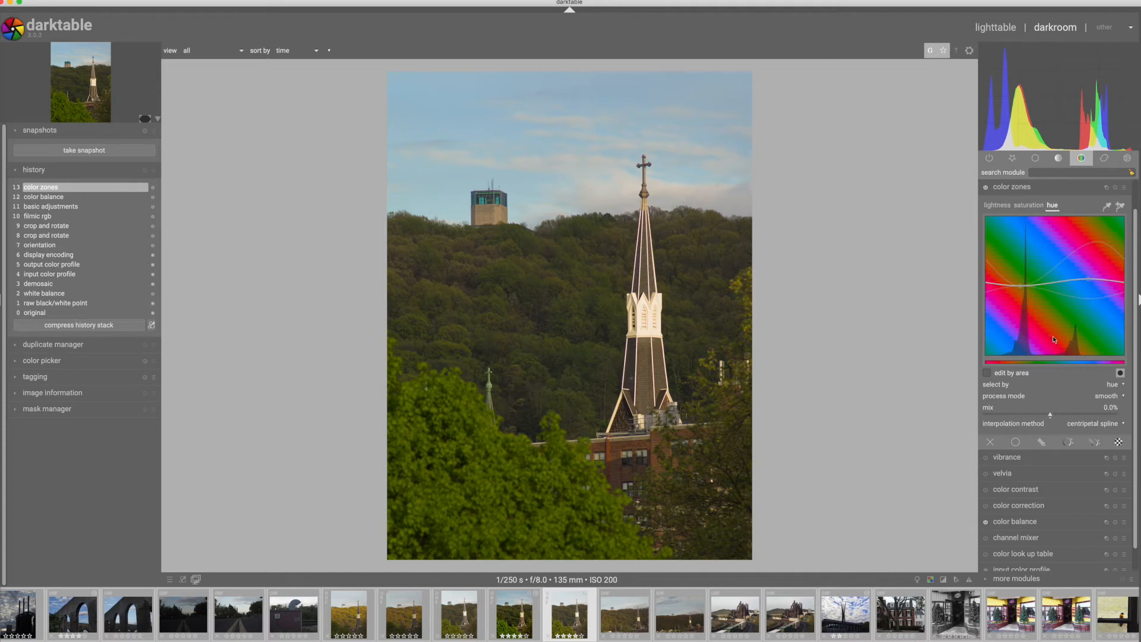
Sample a patch of blue sky, raise the color zones hue curve at its tones, and compare the photo with the module off and on.
{"action": "left_click", "coordinate": [1107, 207]}
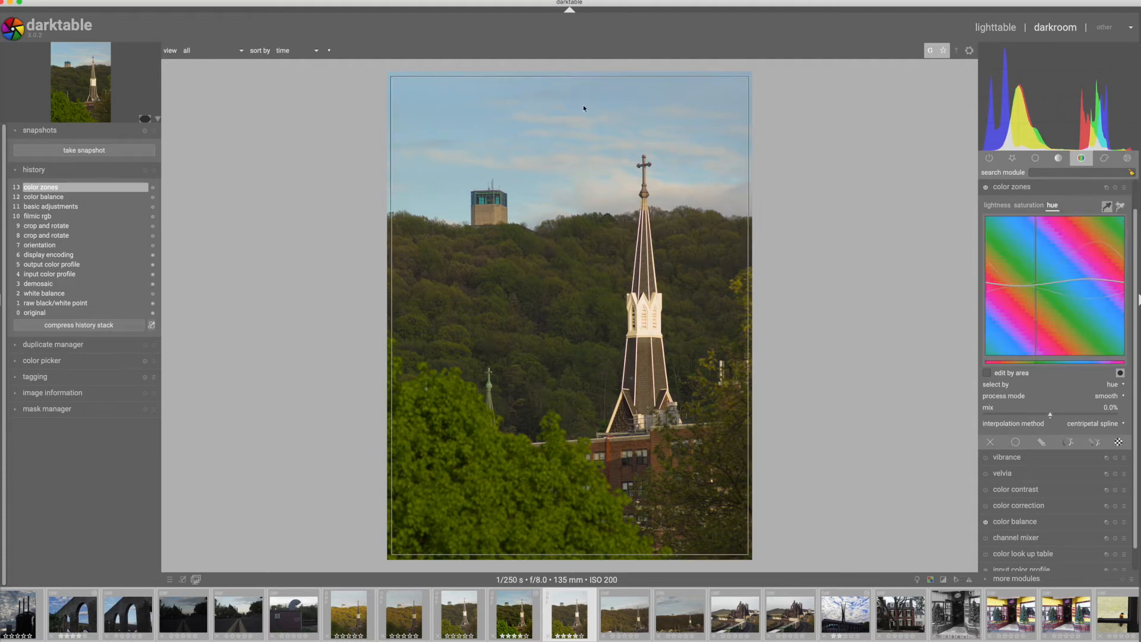
{"action": "left_click_drag", "start_coordinate": [418, 89], "coordinate": [469, 126]}
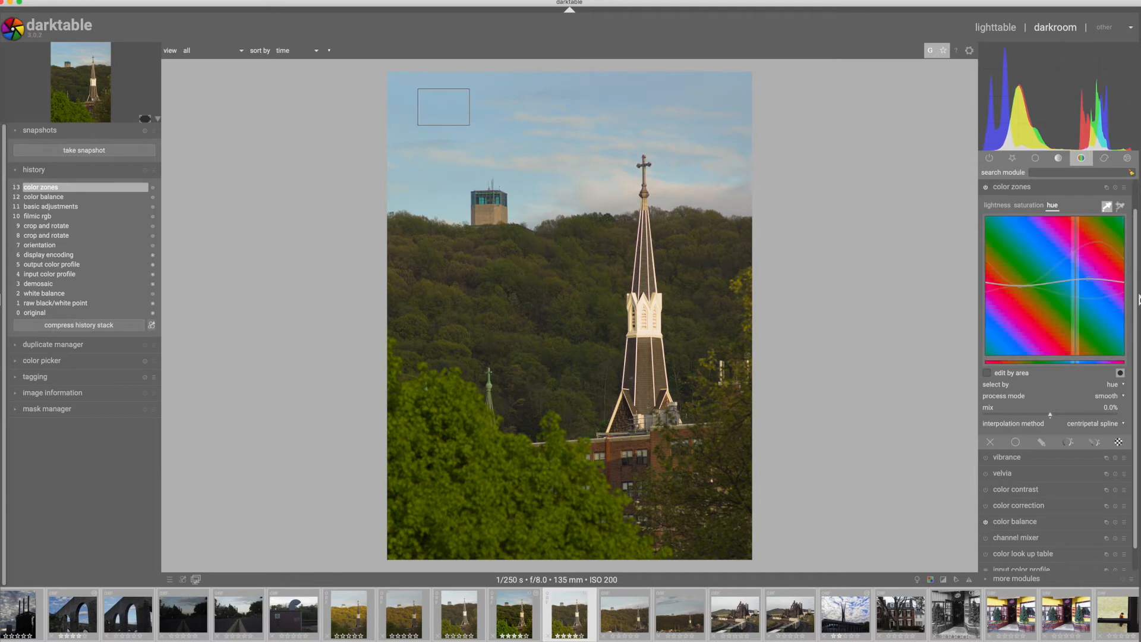
{"action": "left_click_drag", "start_coordinate": [1076, 280], "coordinate": [1083, 277]}
{"action": "left_click_drag", "start_coordinate": [1078, 271], "coordinate": [1077, 270]}
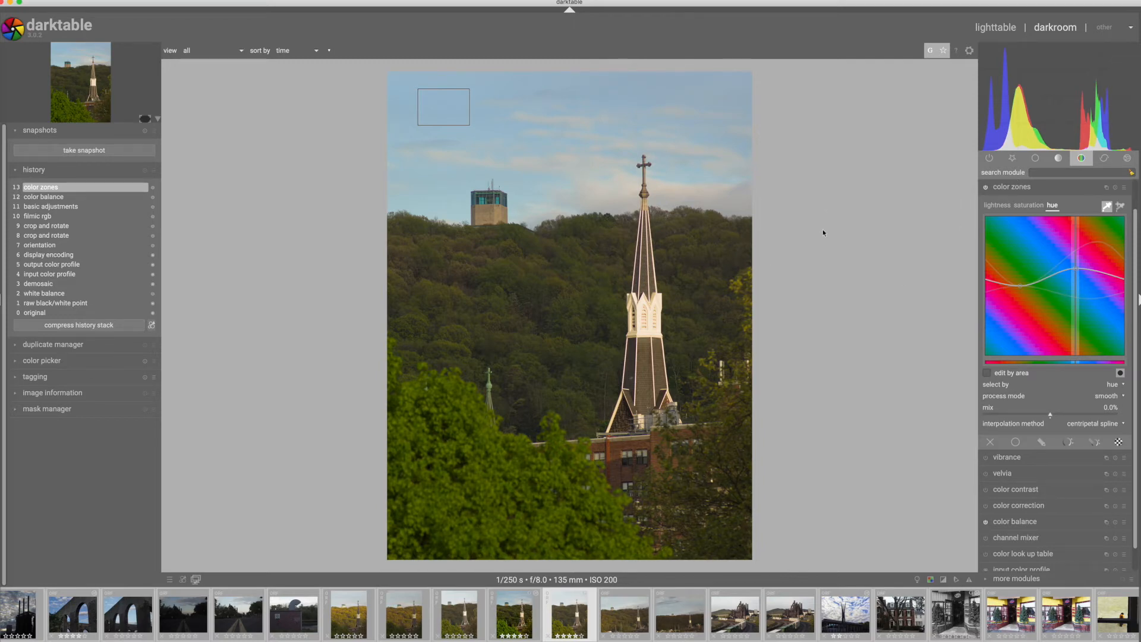
{"action": "left_click", "coordinate": [1006, 189]}
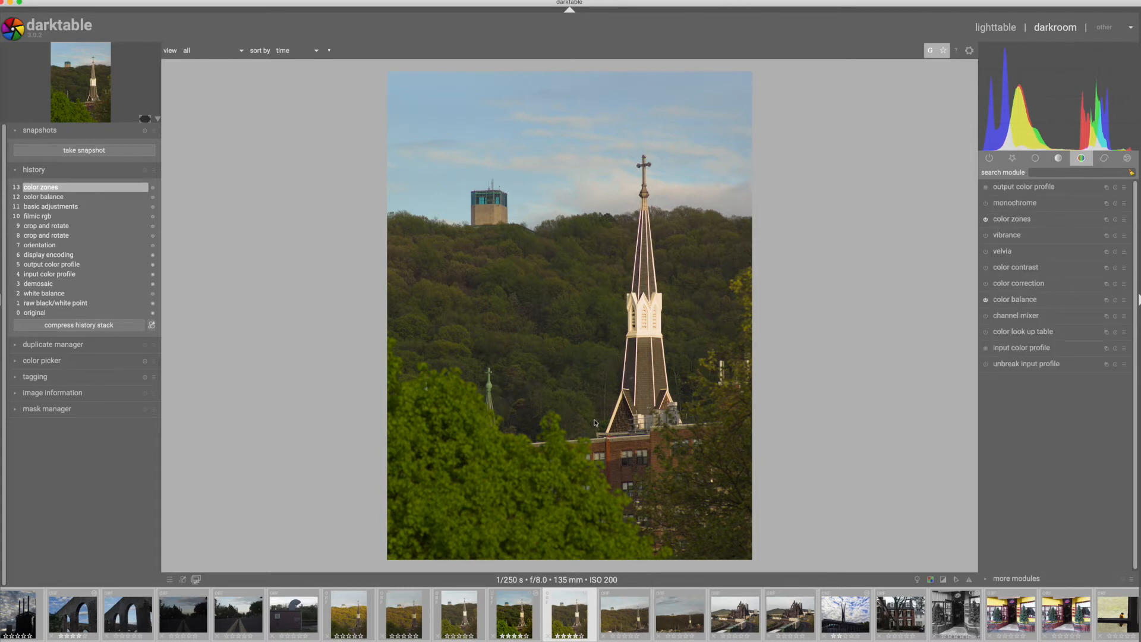
{"action": "left_click", "coordinate": [986, 220]}
{"action": "left_click", "coordinate": [986, 220]}
Enable the contrast equalizer and raise its luma curve slightly at the coarse details.
{"action": "left_click", "coordinate": [1014, 160]}
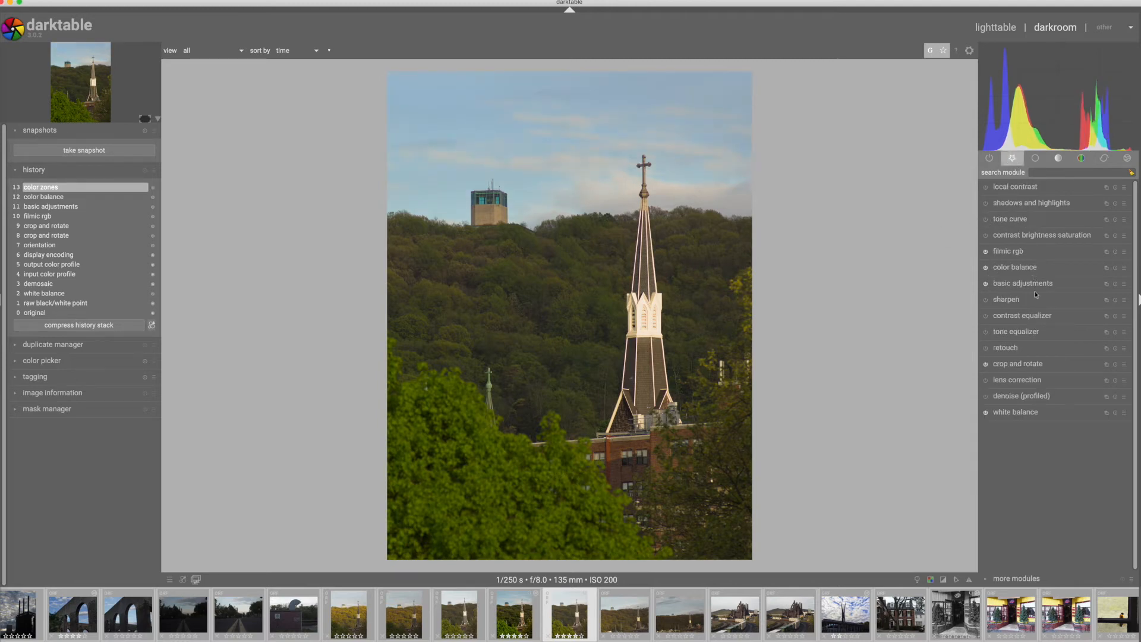
{"action": "left_click", "coordinate": [1013, 317]}
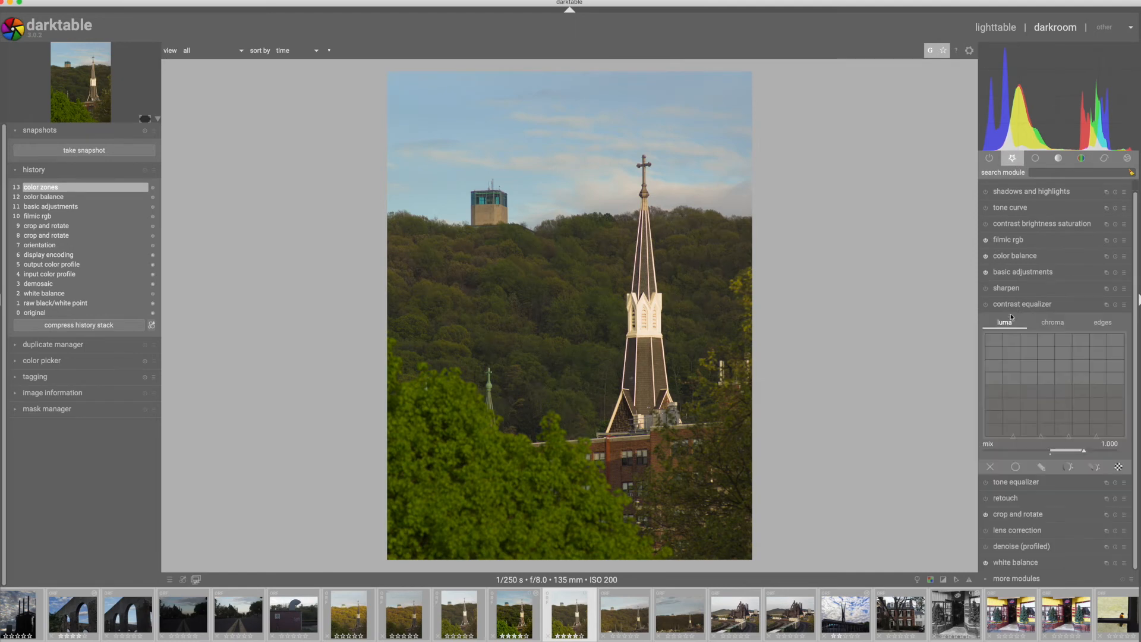
{"action": "left_click", "coordinate": [985, 304]}
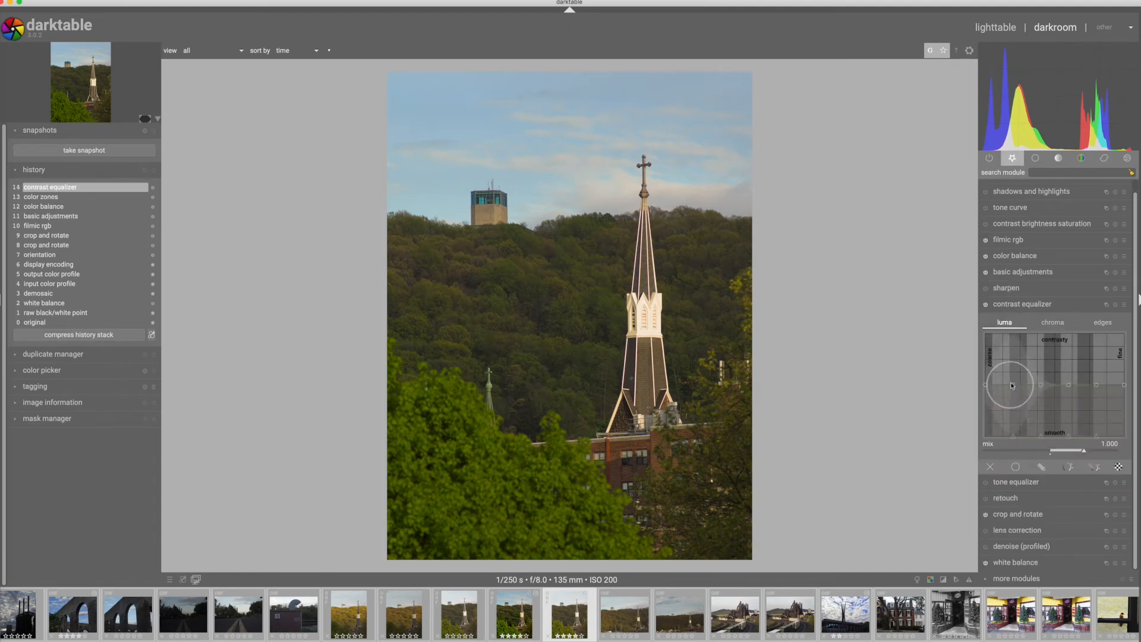
{"action": "mouse_move", "coordinate": [1012, 385]}
{"action": "left_mouse_down"}
{"action": "mouse_move", "coordinate": [1014, 367]}
{"action": "mouse_move", "coordinate": [1015, 379]}
{"action": "left_mouse_up"}
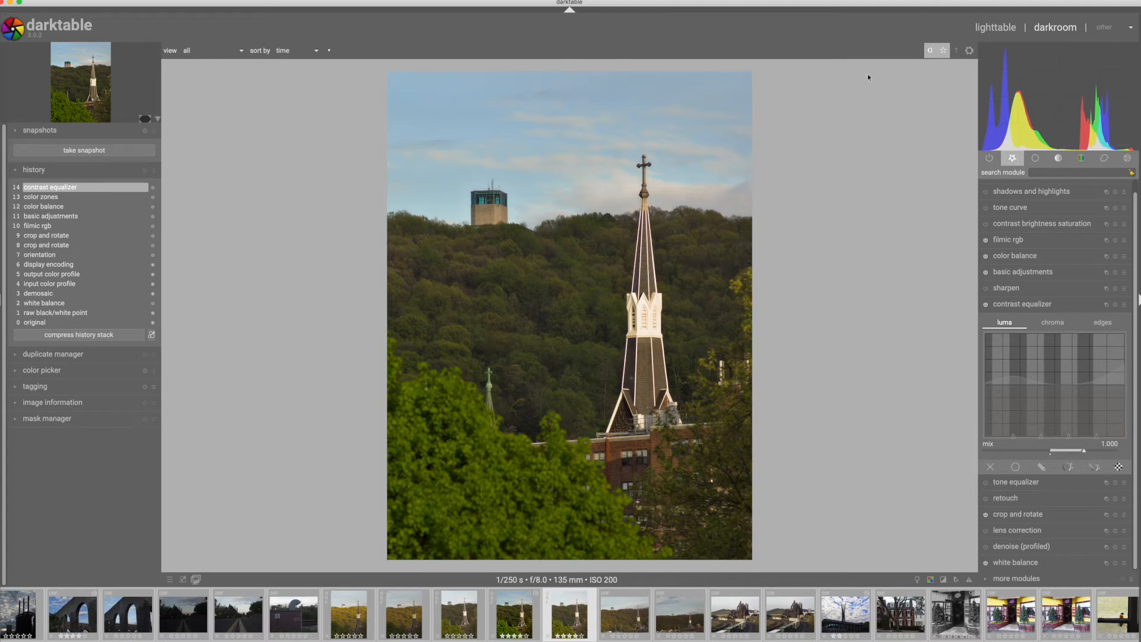
Select the two four-star steeple edits in the lighttable and compare them side by side in culling mode.
{"action": "left_click", "coordinate": [998, 28]}
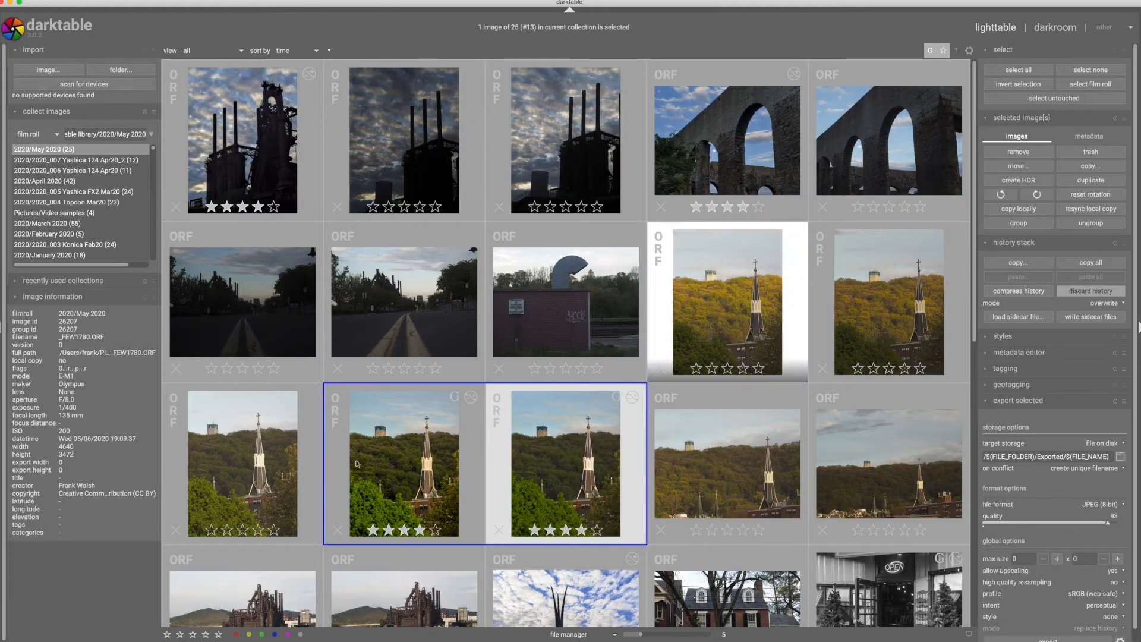
{"action": "left_click", "coordinate": [418, 475]}
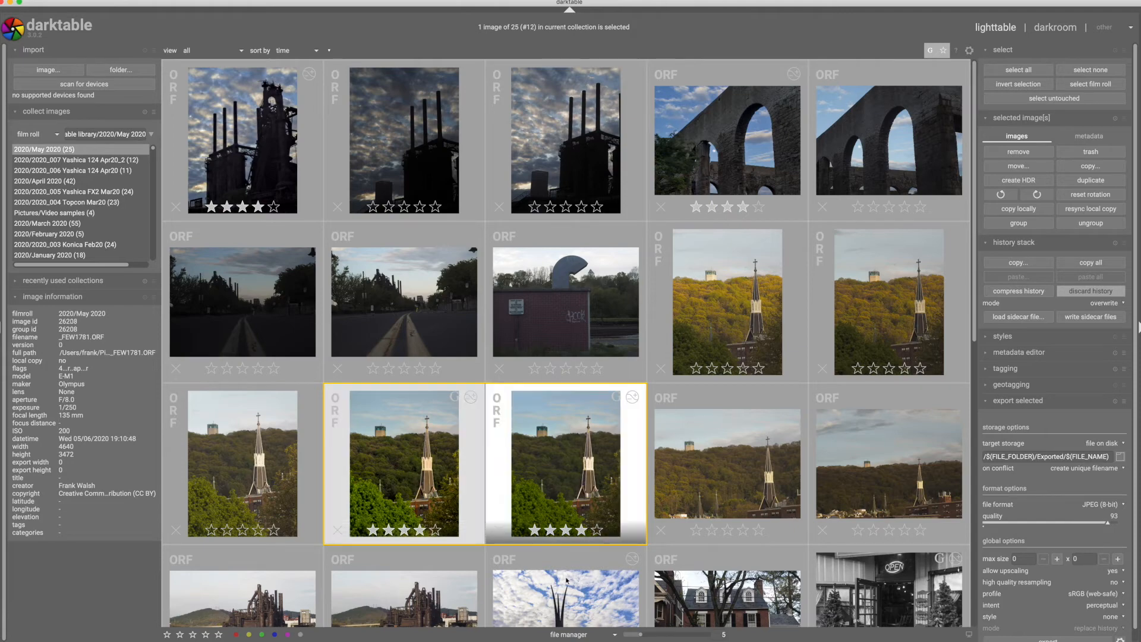
{"action": "left_click", "coordinate": [561, 540], "text": "ctrl"}
{"action": "left_click", "coordinate": [585, 634]}
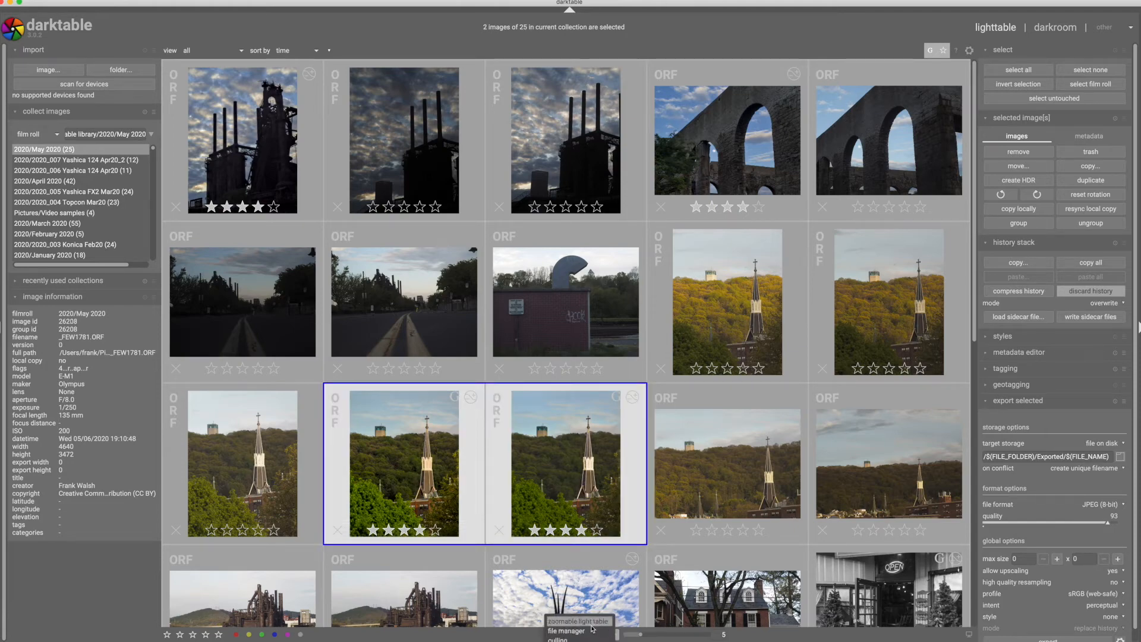
{"action": "left_click", "coordinate": [561, 639]}
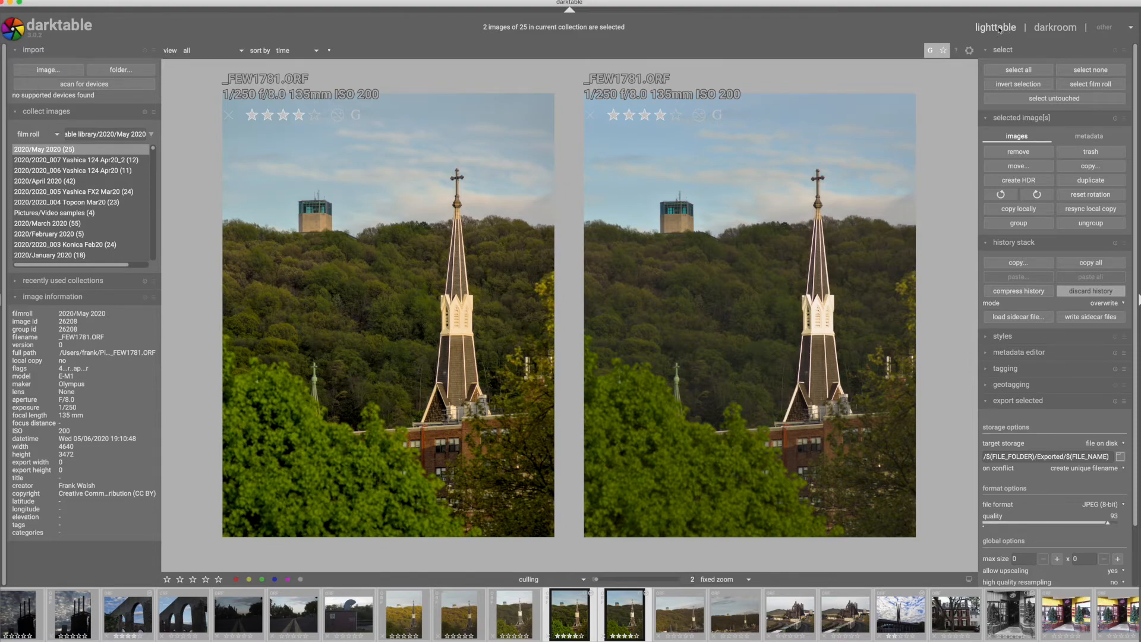
Open the earlier steeple edit in the darkroom and examine its color zones lightness, saturation and hue curves.
{"action": "key", "text": "d"}
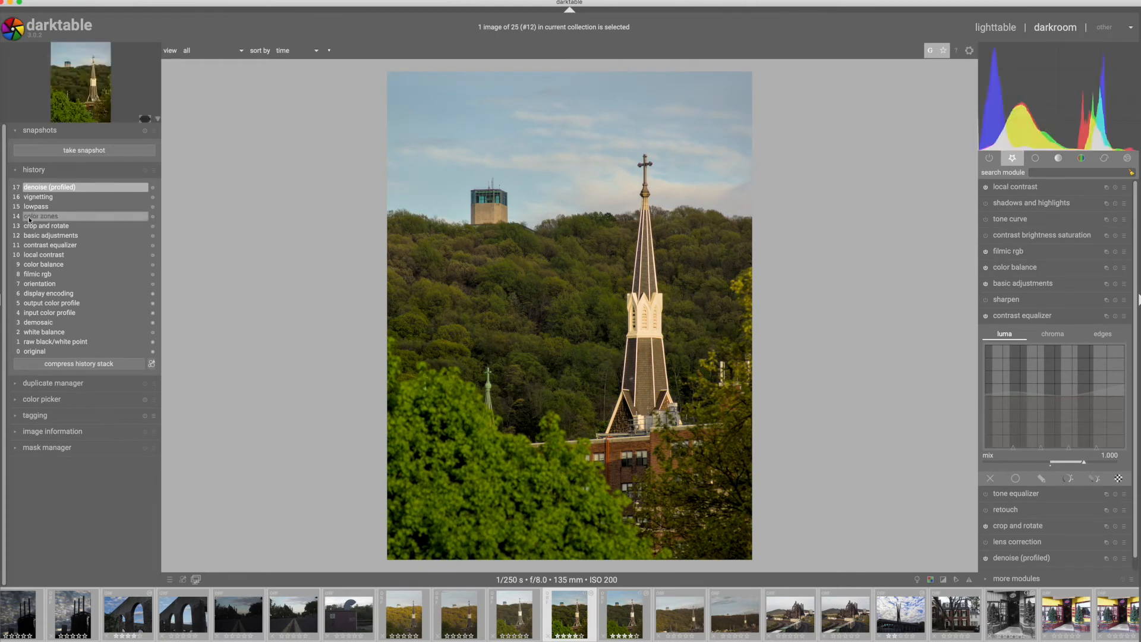
{"action": "left_click", "coordinate": [28, 218]}
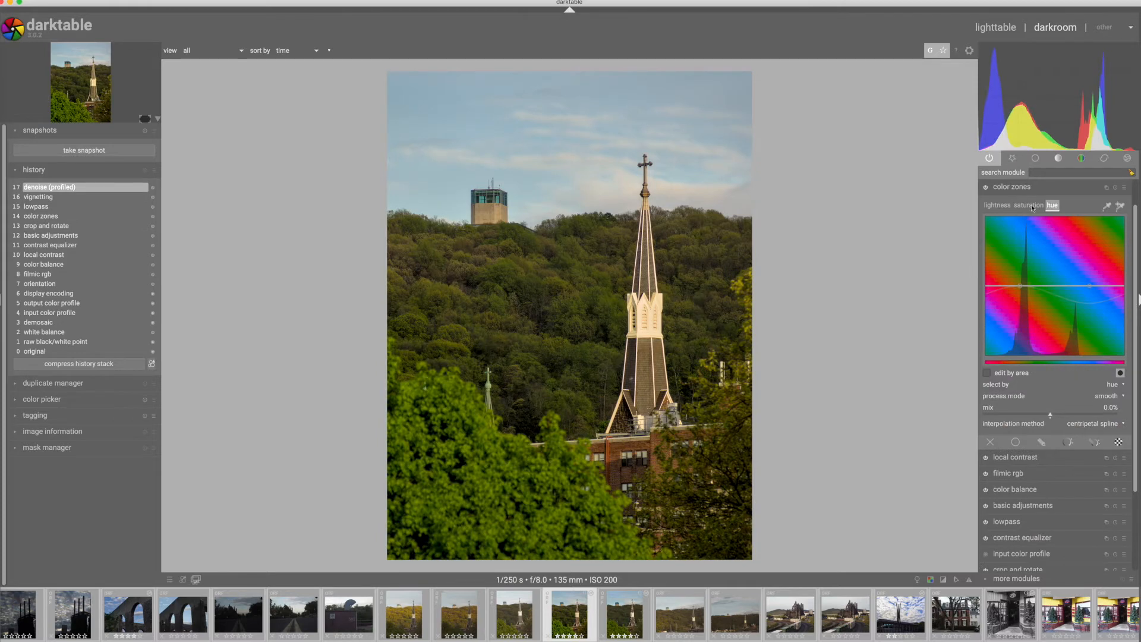
{"action": "left_click", "coordinate": [1033, 207]}
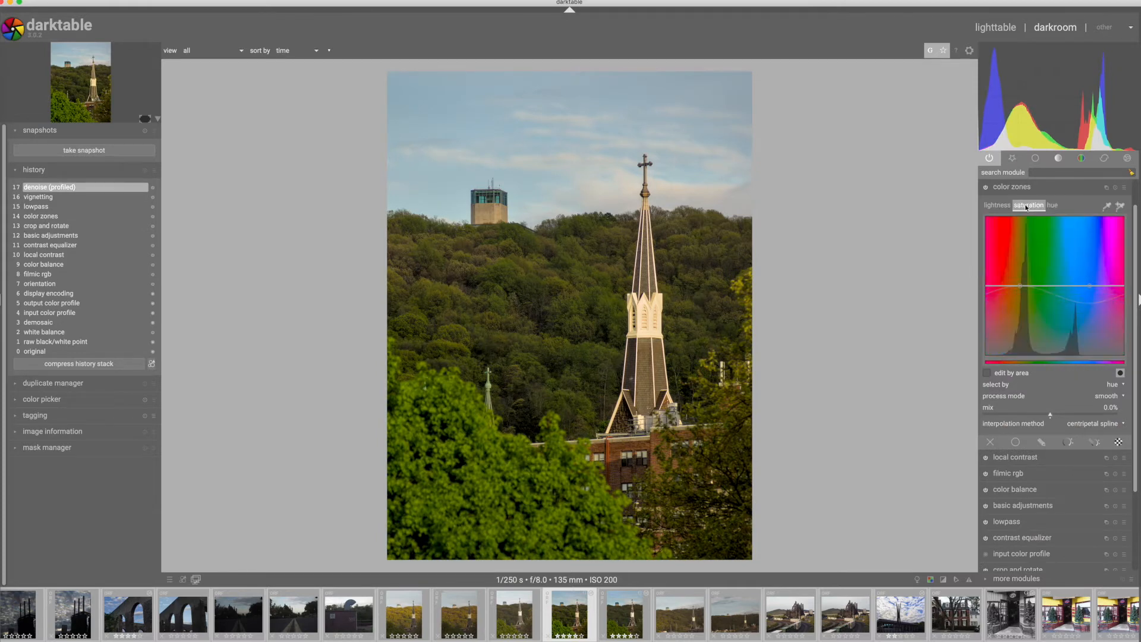
{"action": "left_click", "coordinate": [1000, 207]}
{"action": "left_click", "coordinate": [1031, 207]}
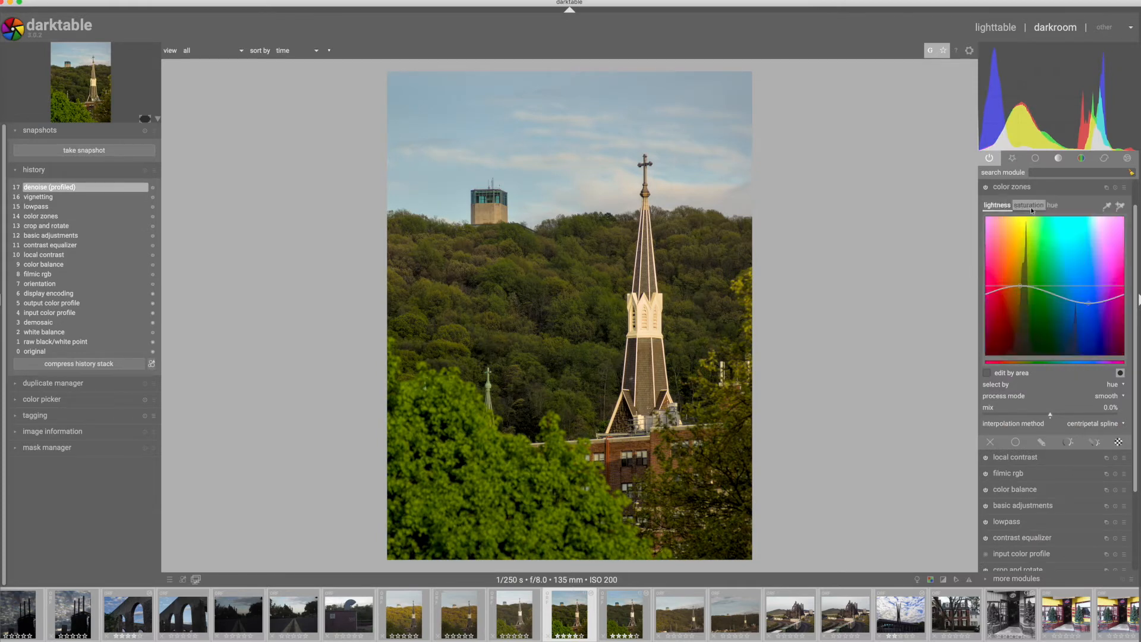
{"action": "left_click", "coordinate": [1052, 207]}
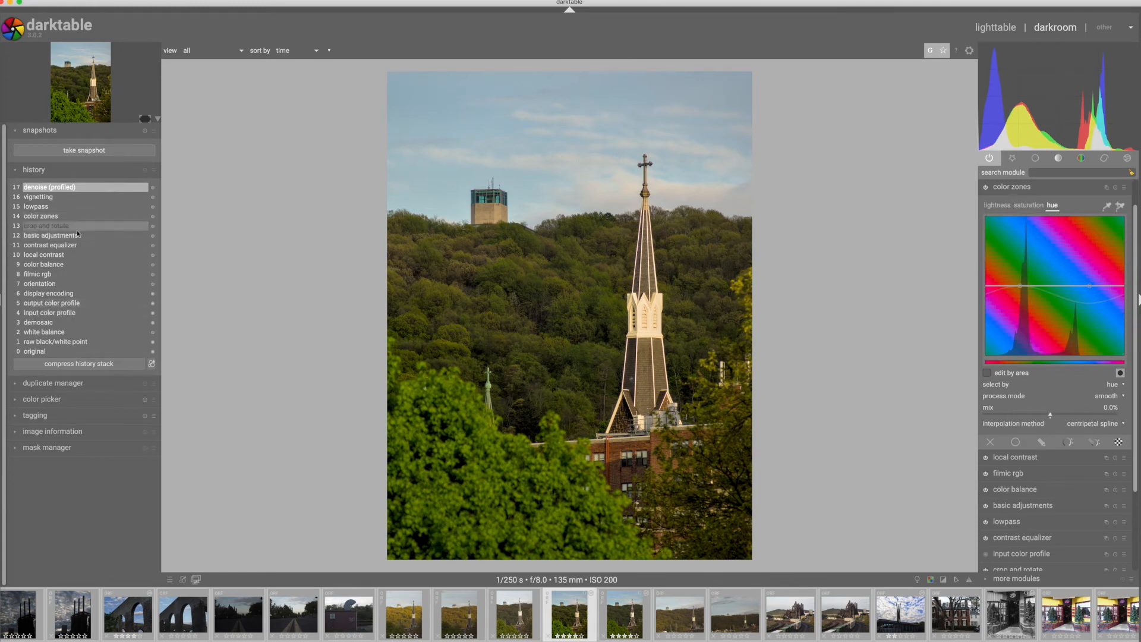
{"action": "left_click", "coordinate": [1010, 187]}
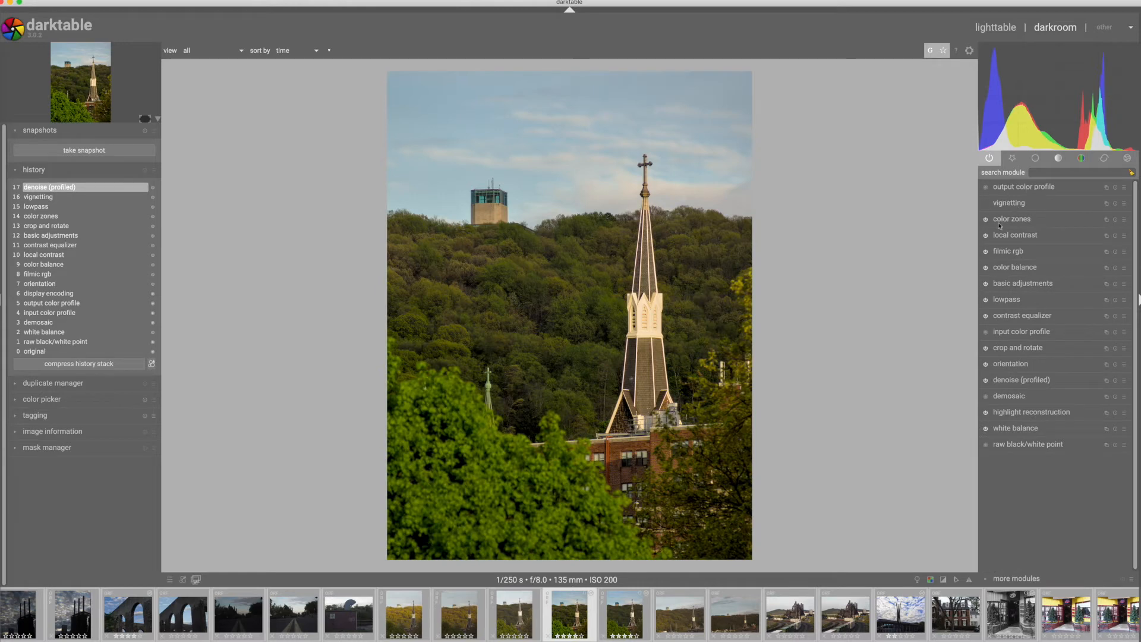
Examine the earlier edit's local contrast, filmic rgb, color balance, contrast equalizer and white balance settings.
{"action": "left_click", "coordinate": [1012, 238]}
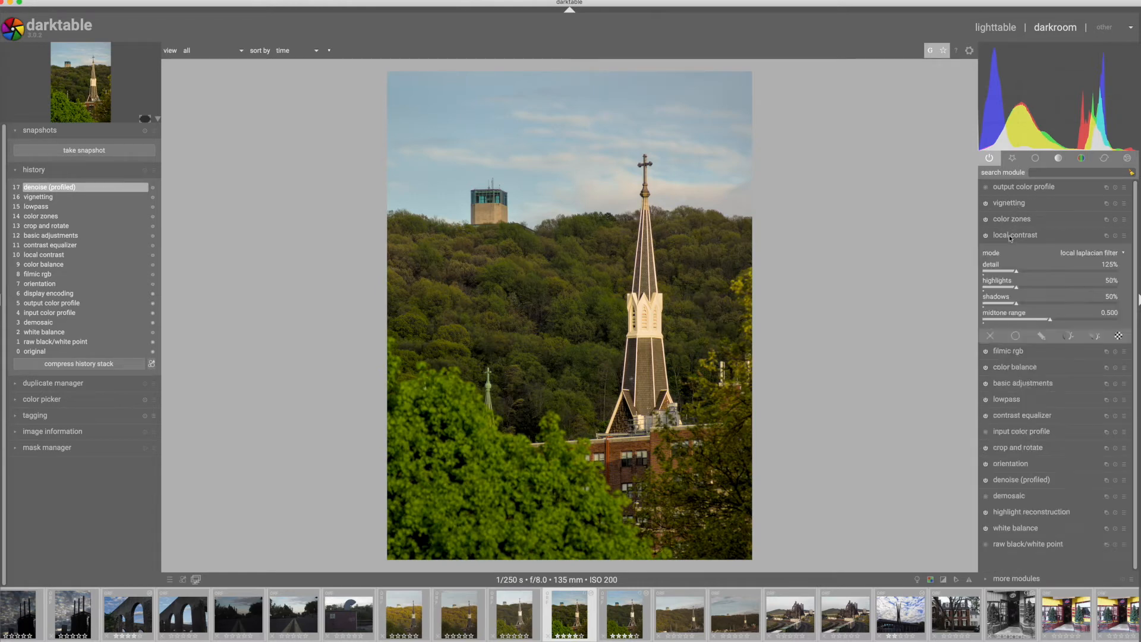
{"action": "left_click", "coordinate": [1011, 236]}
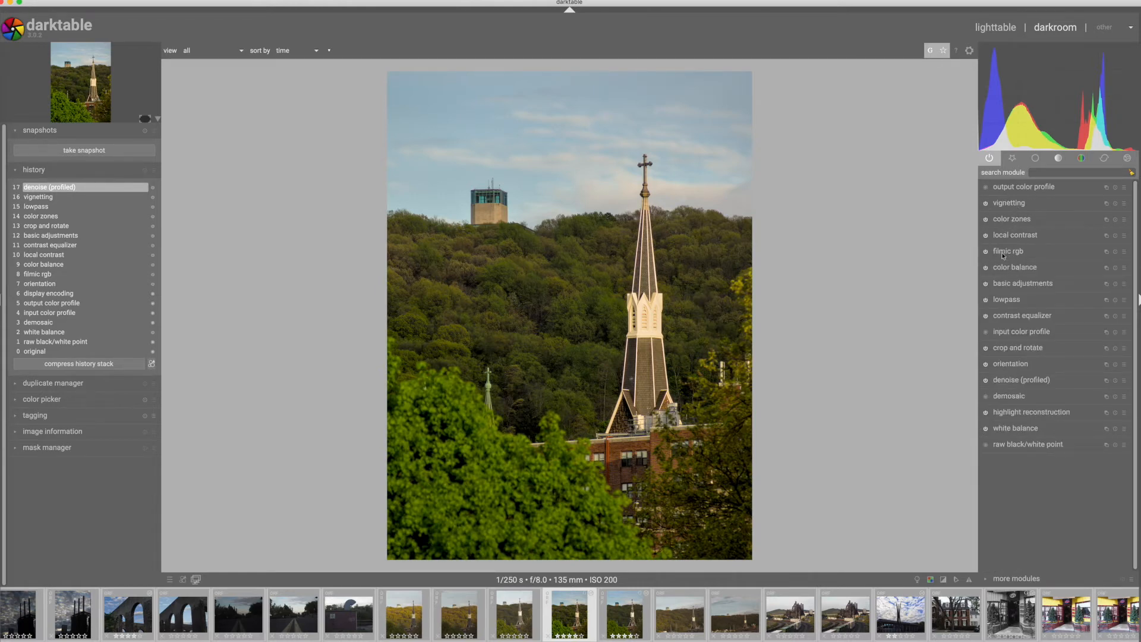
{"action": "left_click", "coordinate": [1004, 253]}
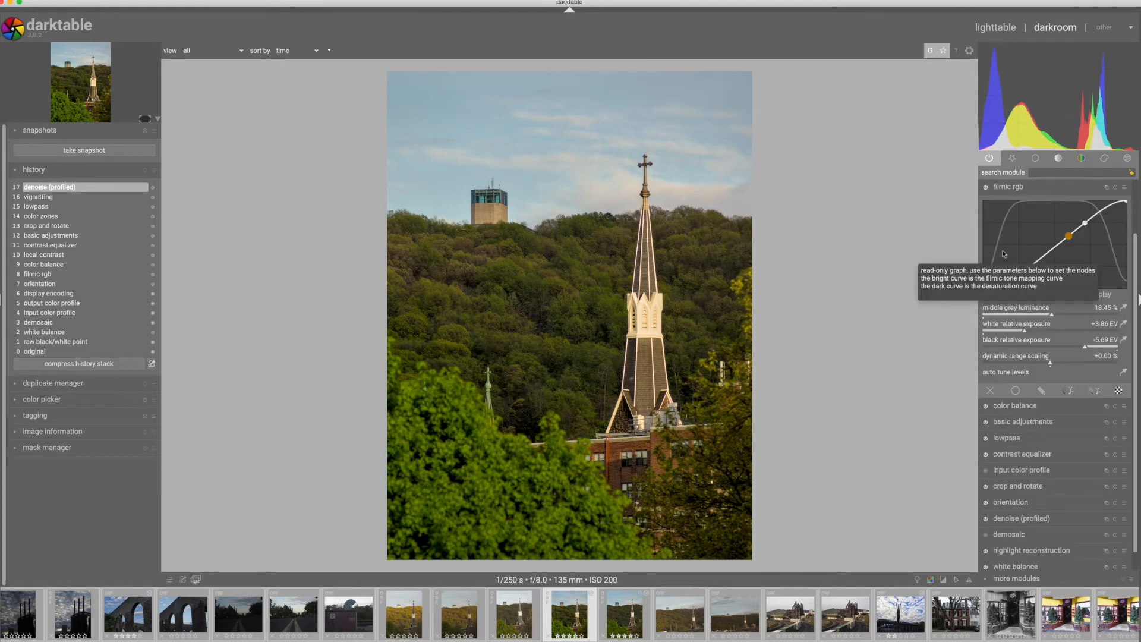
{"action": "left_click", "coordinate": [1009, 189]}
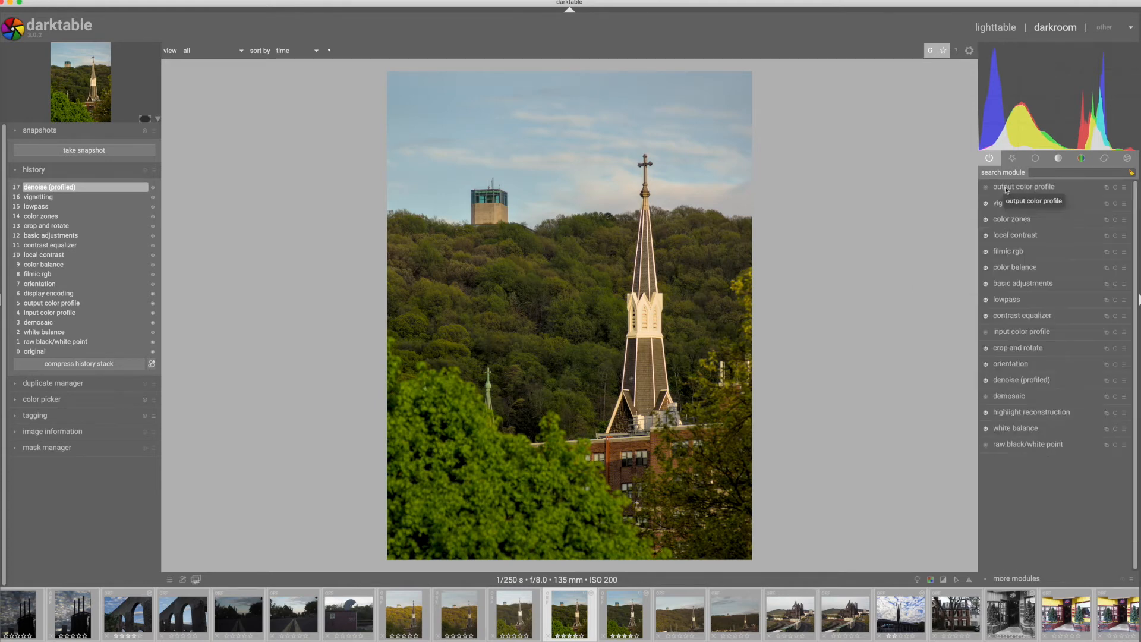
{"action": "left_click", "coordinate": [1010, 268]}
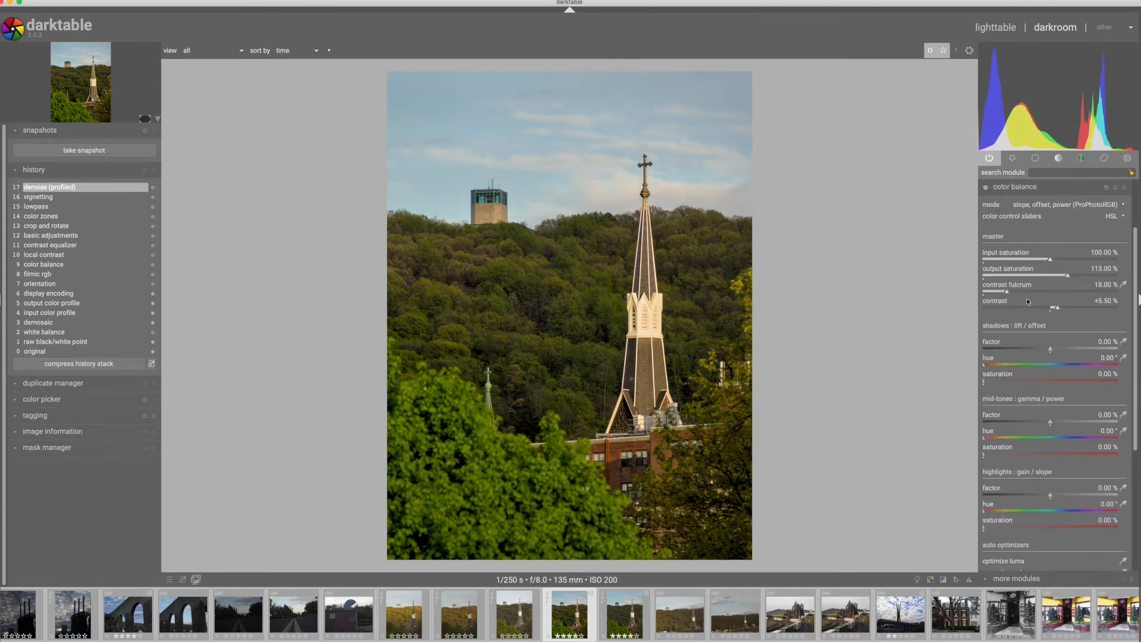
{"action": "left_click", "coordinate": [1017, 186]}
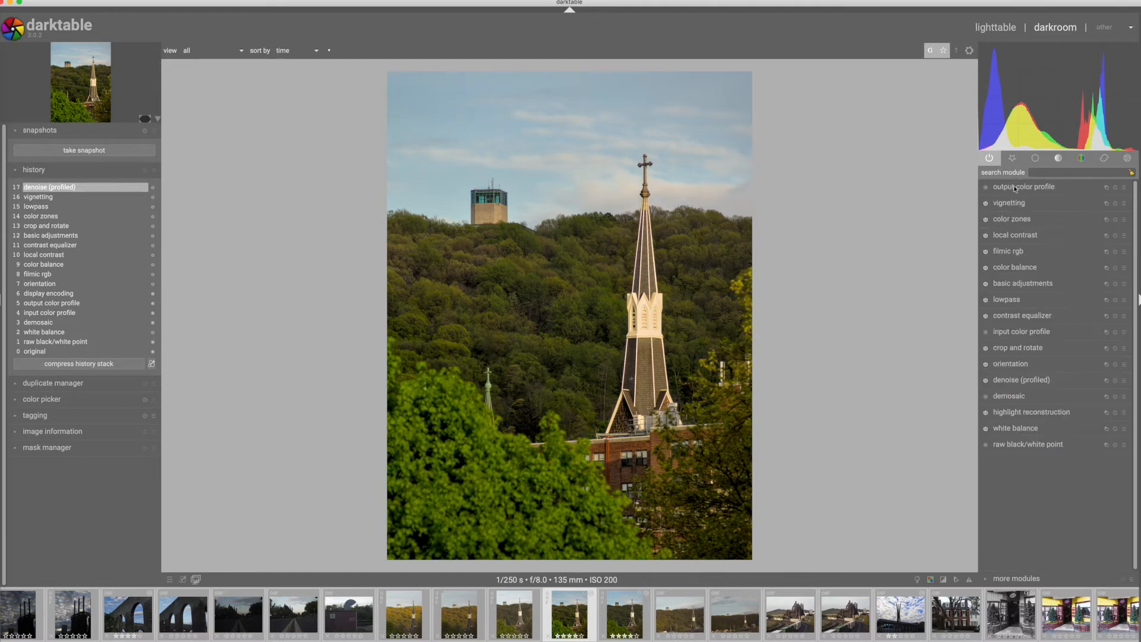
{"action": "left_click", "coordinate": [1021, 316]}
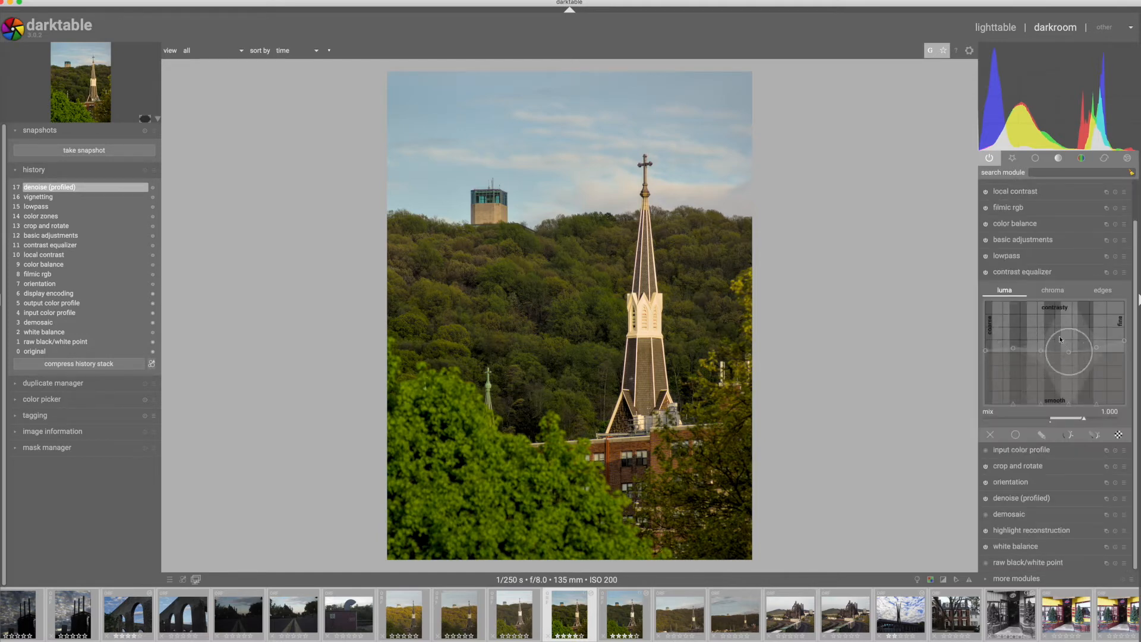
{"action": "left_click", "coordinate": [1011, 273]}
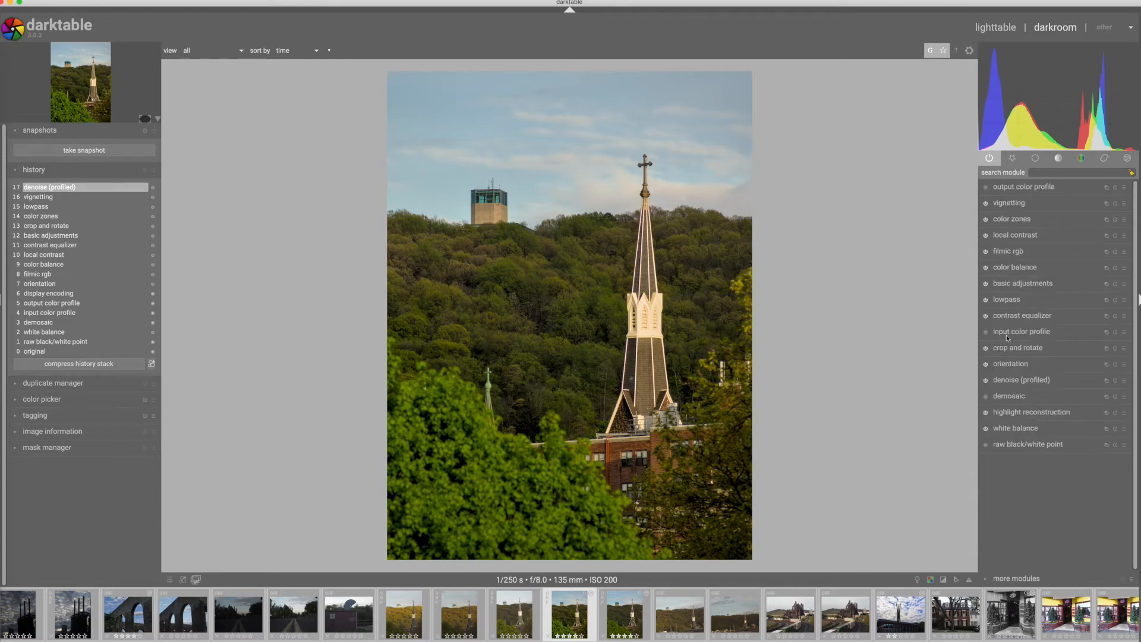
{"action": "left_click", "coordinate": [1010, 428]}
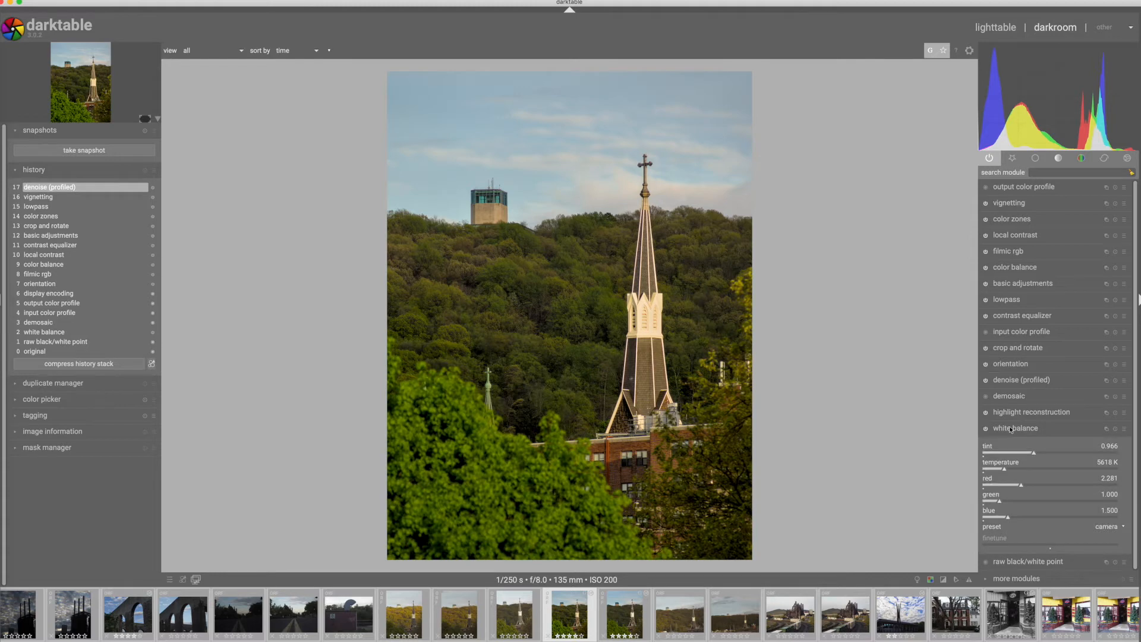
{"action": "left_click", "coordinate": [1011, 428]}
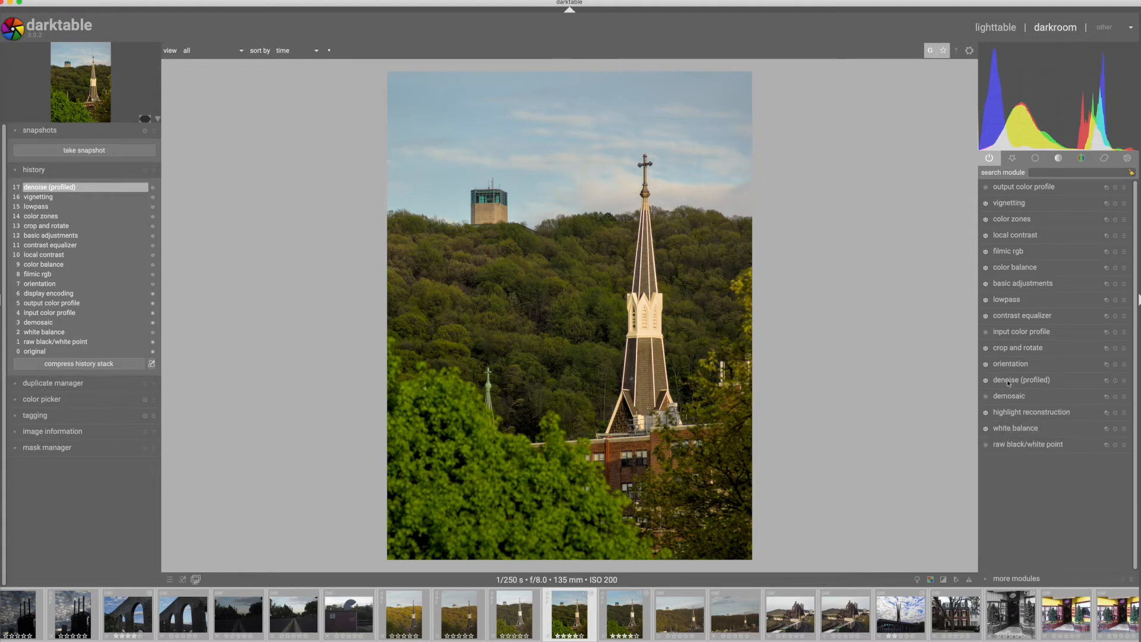
Switch to the newer steeple duplicate and enable local contrast with its default settings.
{"action": "key", "text": "space"}
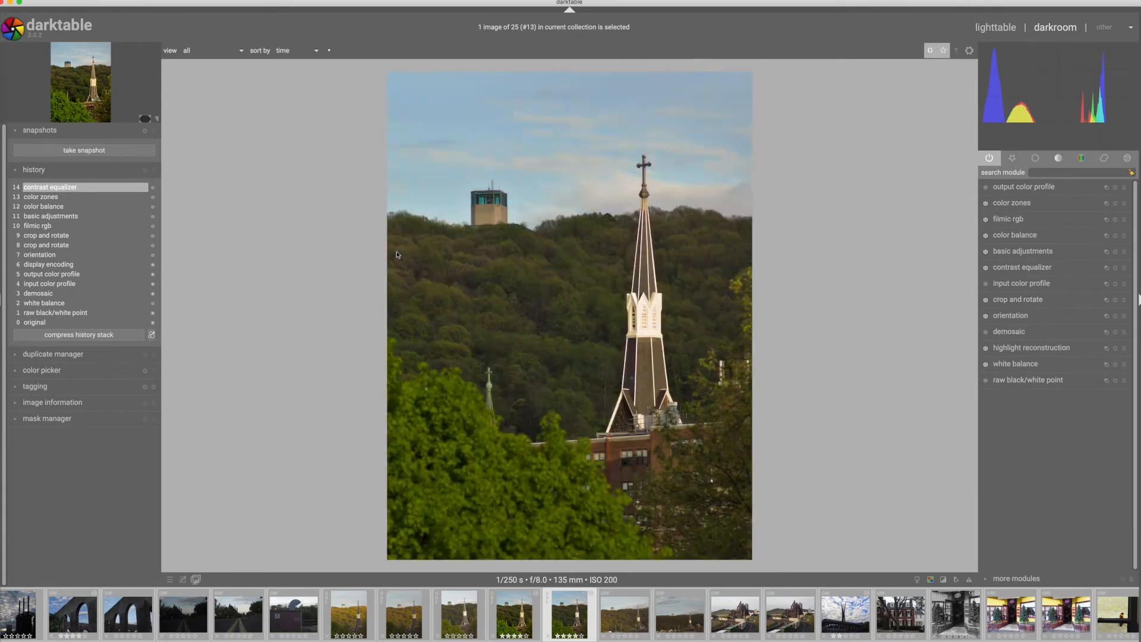
{"action": "left_click", "coordinate": [1014, 157]}
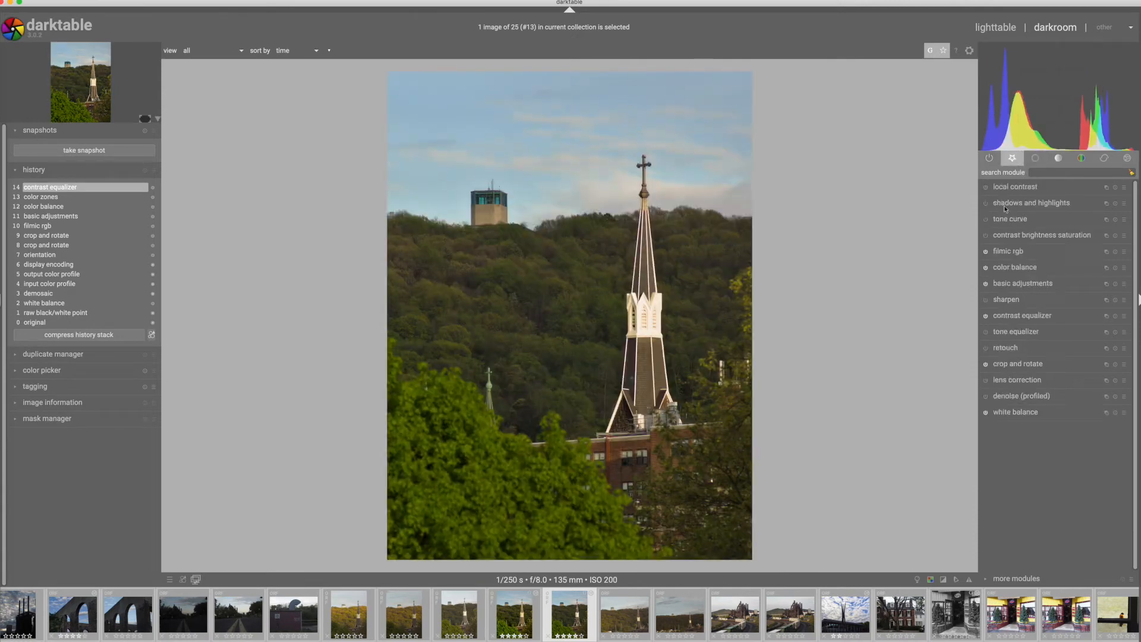
{"action": "left_click", "coordinate": [986, 188]}
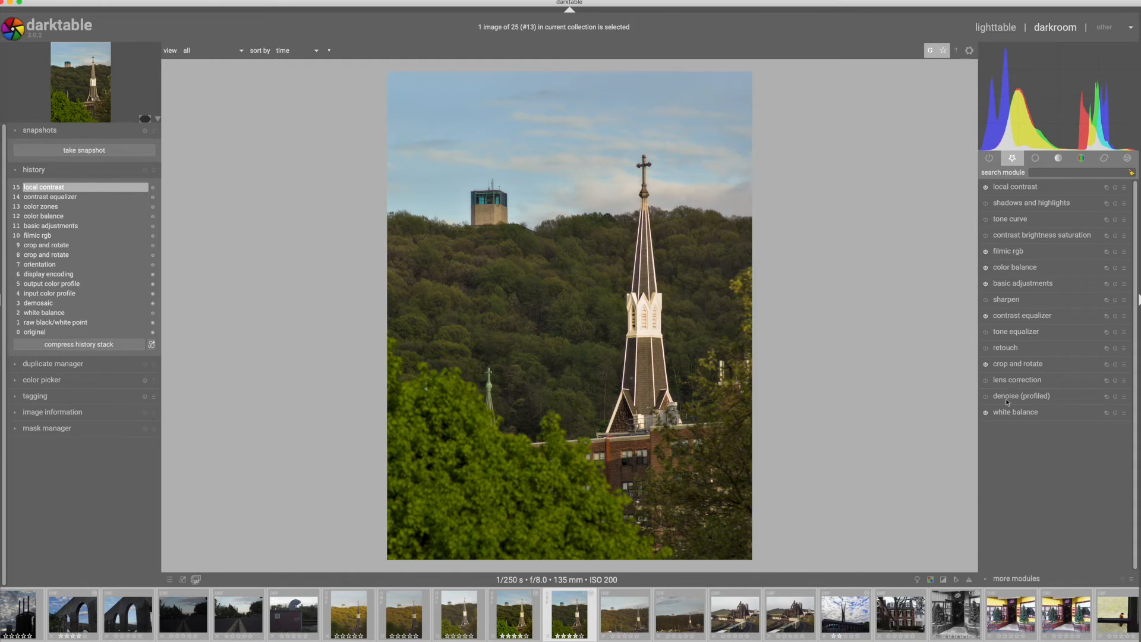
Warm the newer steeple edit's white balance temperature to 5778 K and compare it with the earlier edit.
{"action": "left_click", "coordinate": [1009, 413]}
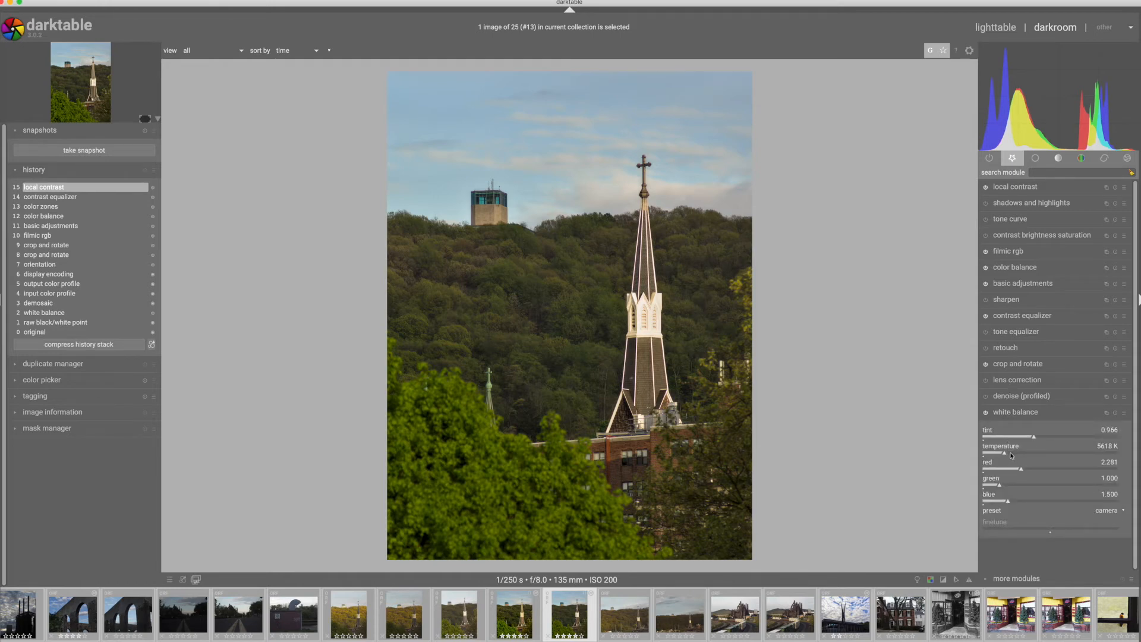
{"action": "scroll", "coordinate": [1011, 452], "scroll_direction": "up", "scroll_amount": 6}
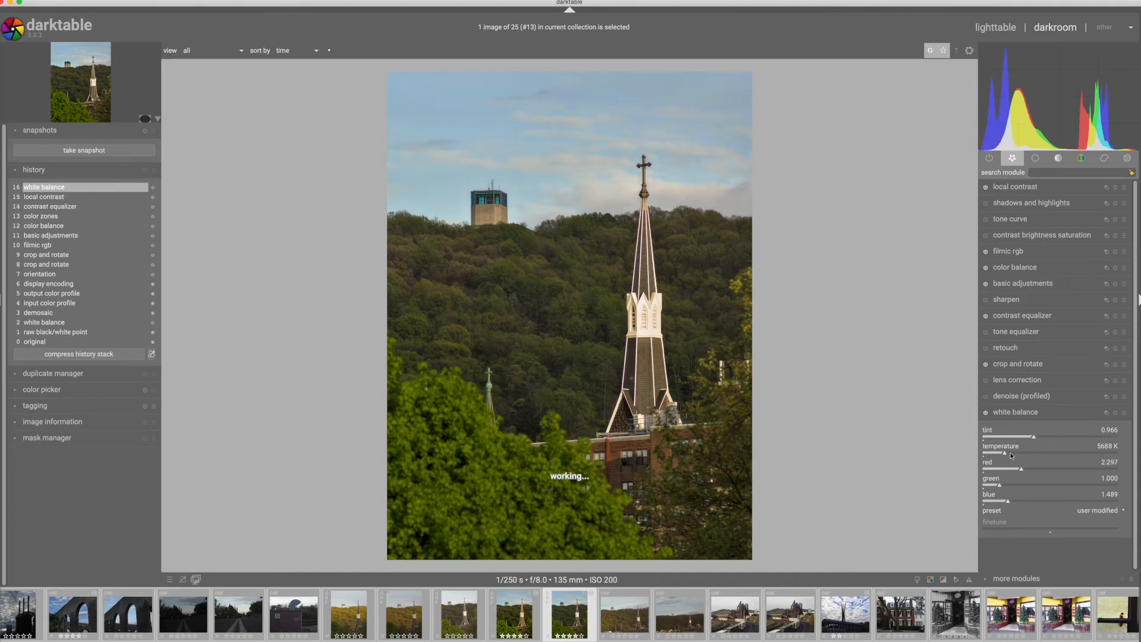
{"action": "scroll", "coordinate": [1011, 452], "scroll_direction": "up", "scroll_amount": 1}
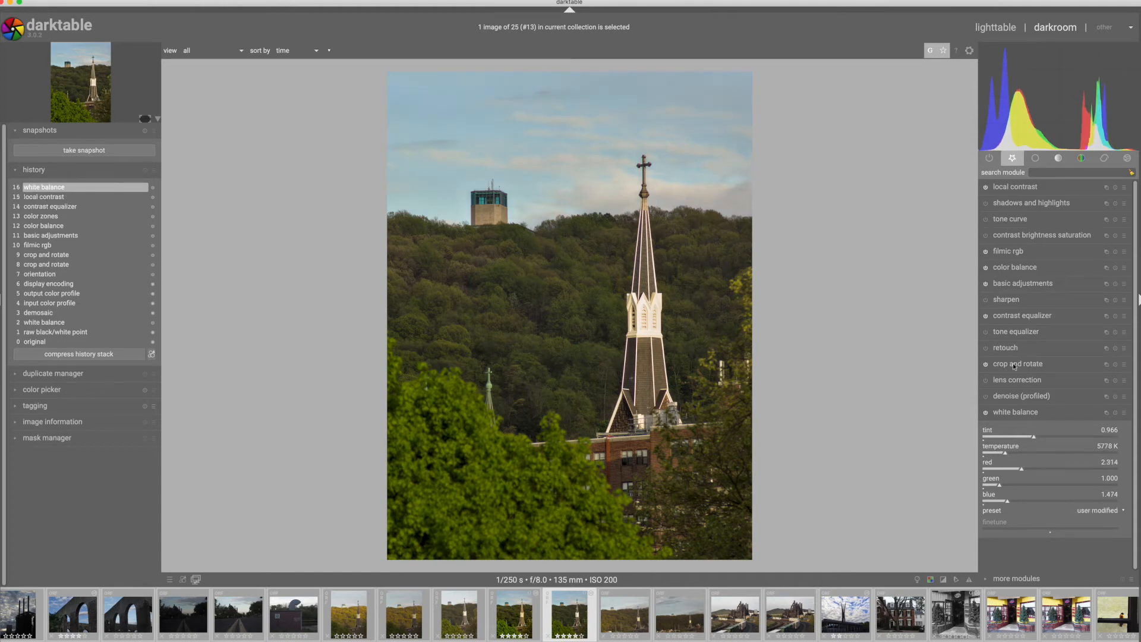
{"action": "left_click", "coordinate": [1007, 414]}
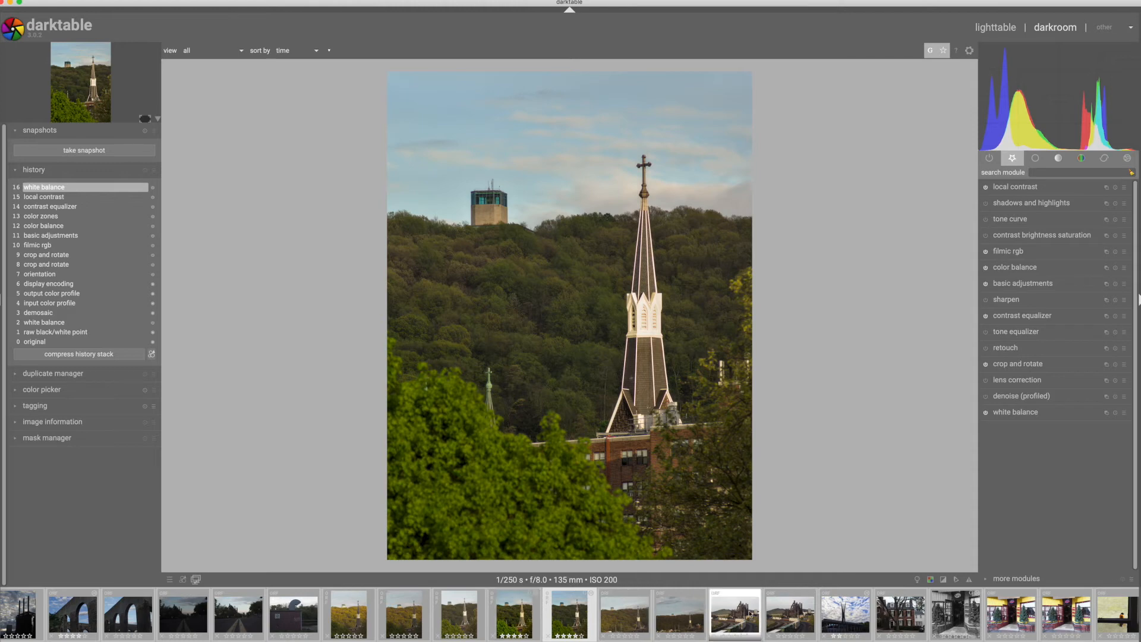
{"action": "key", "text": "BackSpace"}
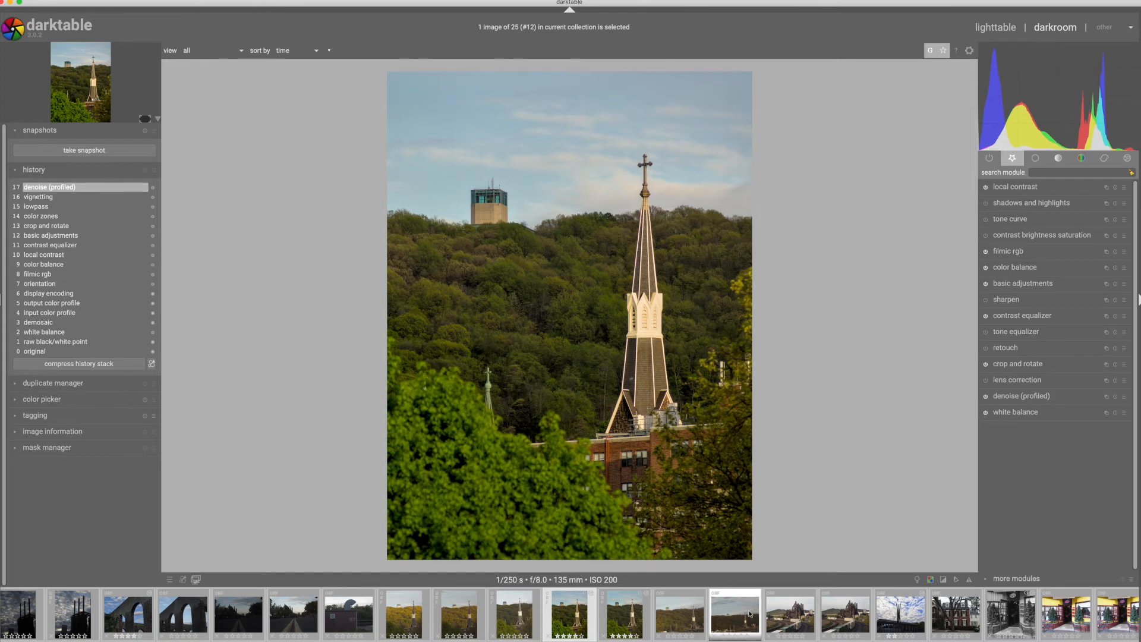
{"action": "key", "text": "space"}
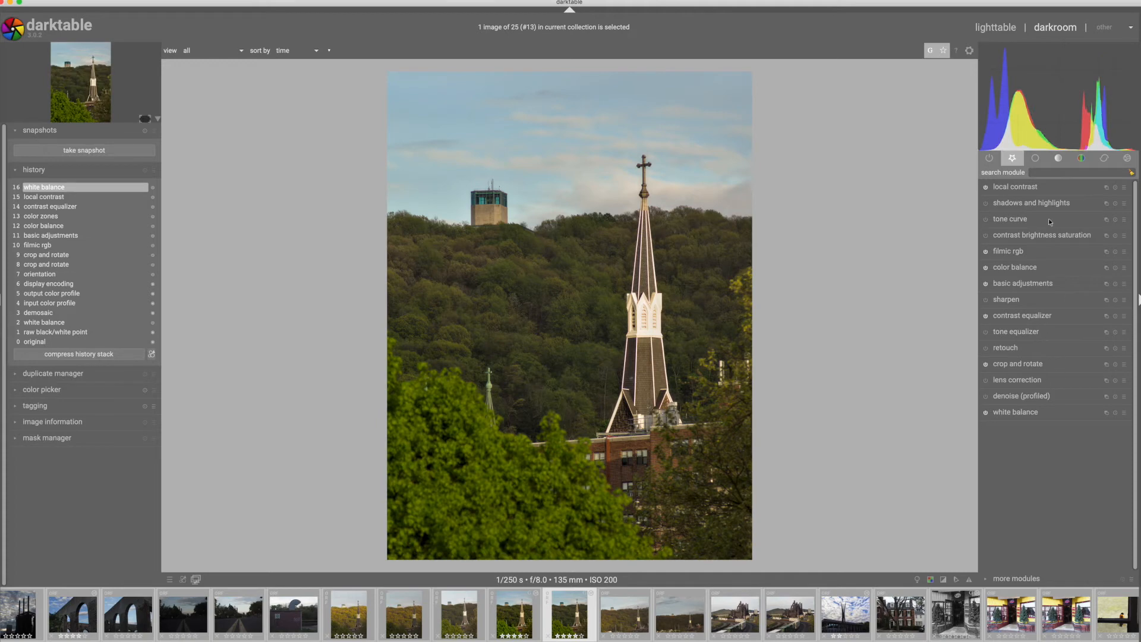
Enable the lowpass module on the newer steeple edit and set its radius to 18.
{"action": "left_click", "coordinate": [1103, 159]}
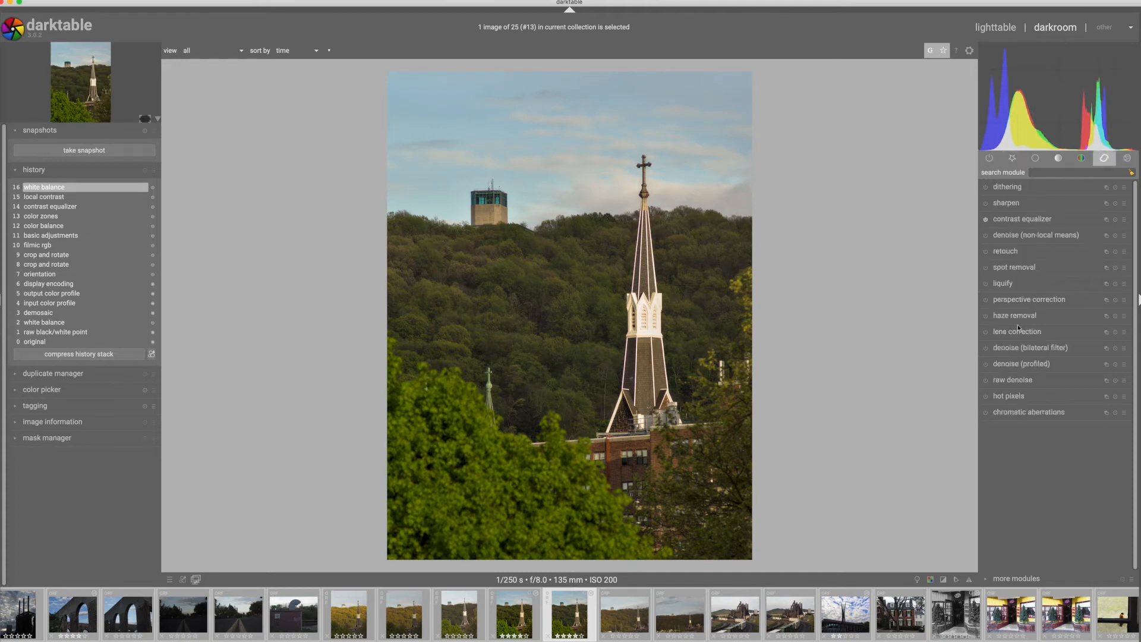
{"action": "left_click", "coordinate": [1128, 159]}
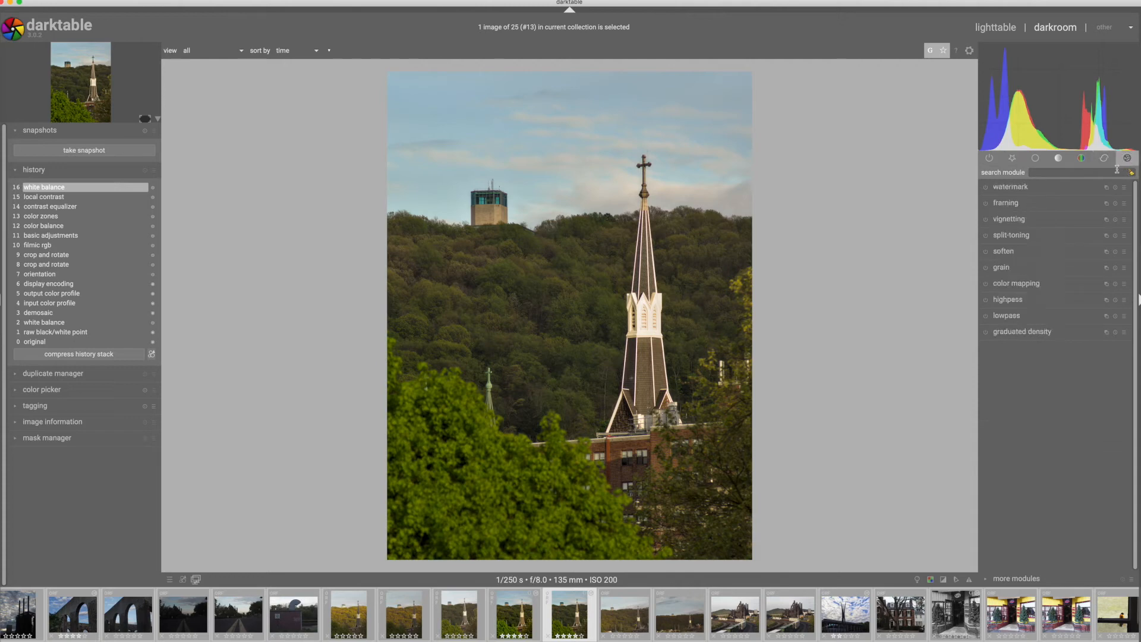
{"action": "left_click", "coordinate": [986, 316]}
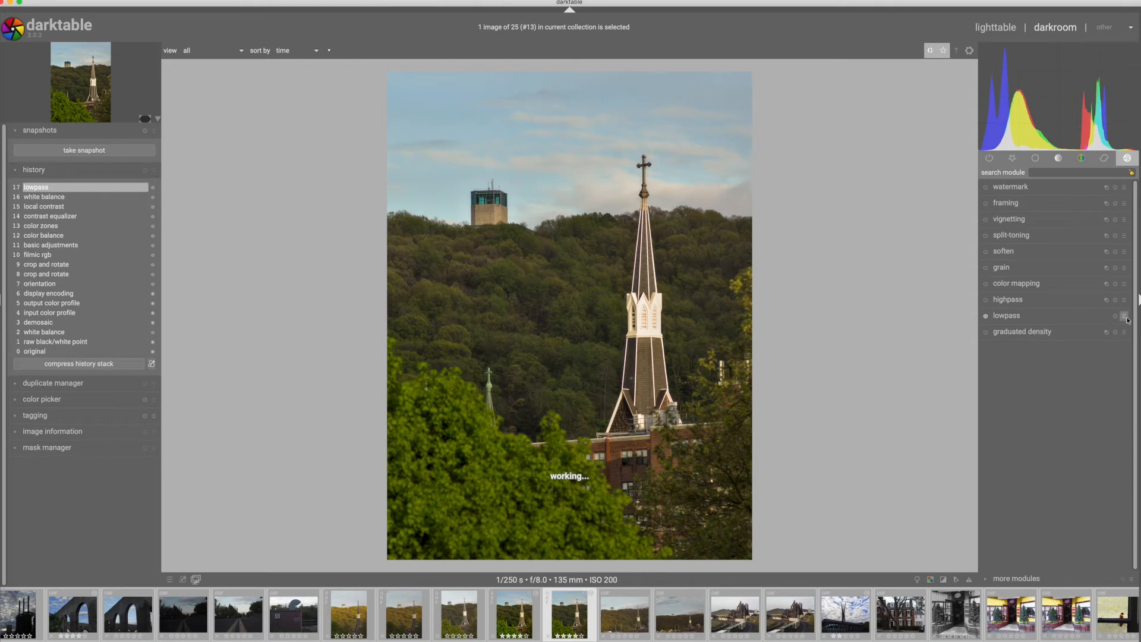
{"action": "left_click", "coordinate": [1010, 316]}
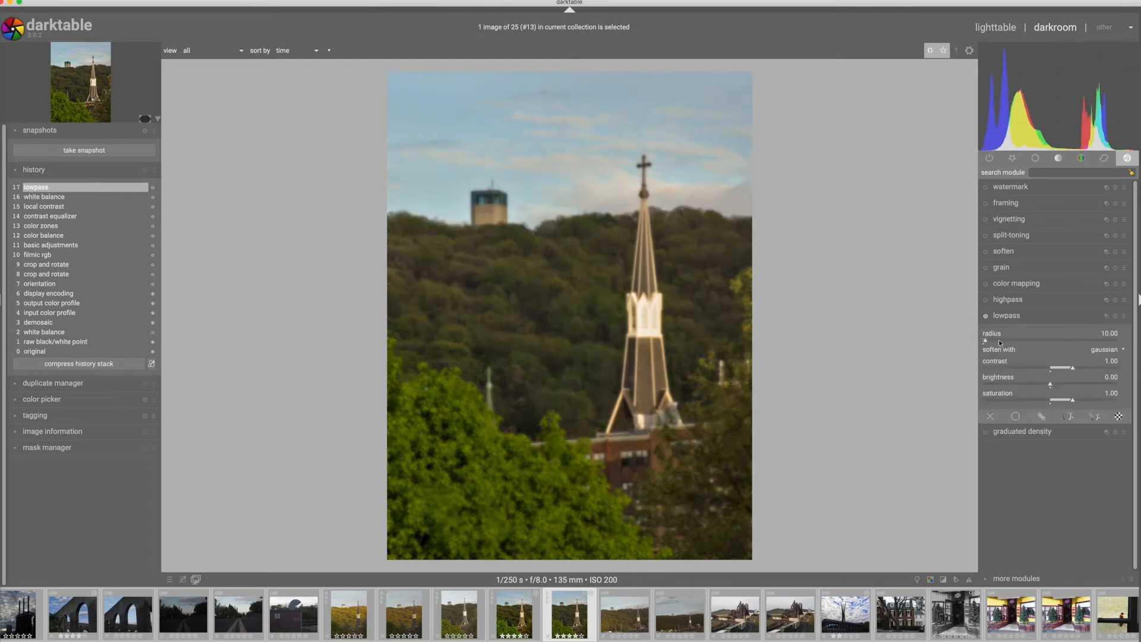
{"action": "right_click", "coordinate": [1001, 343]}
{"action": "type", "text": "18"}
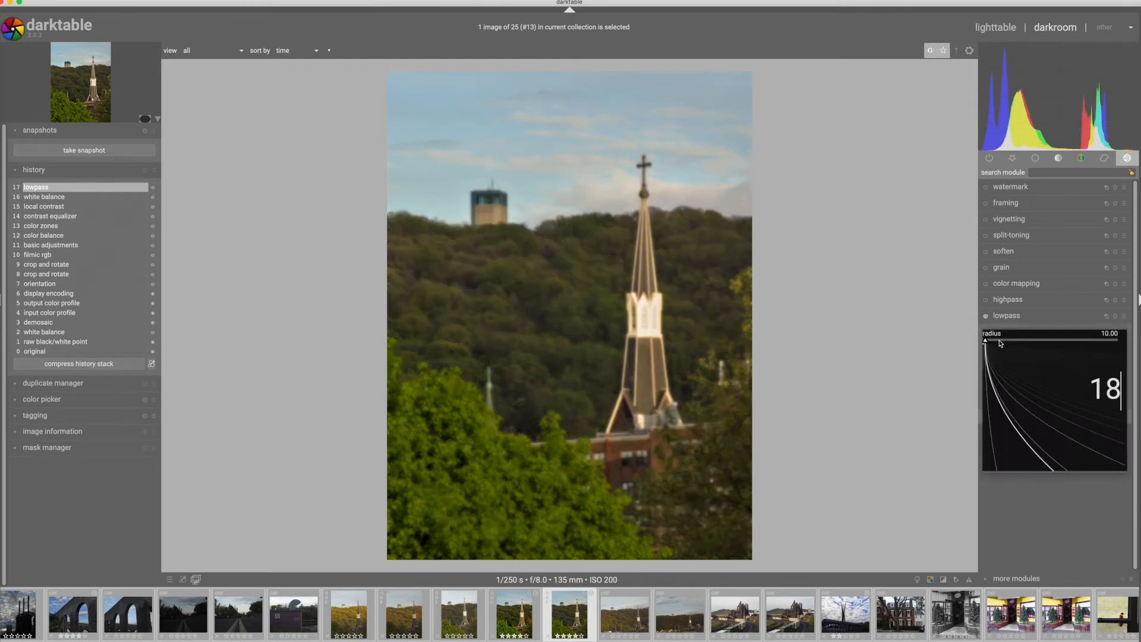
{"action": "key", "text": "Return"}
Set the lowpass brightness to 0.29, contrast to 0.69 and saturation to 0.84.
{"action": "scroll", "coordinate": [1054, 386], "scroll_direction": "up", "scroll_amount": 9}
{"action": "scroll", "coordinate": [1057, 386], "scroll_direction": "up", "scroll_amount": 10}
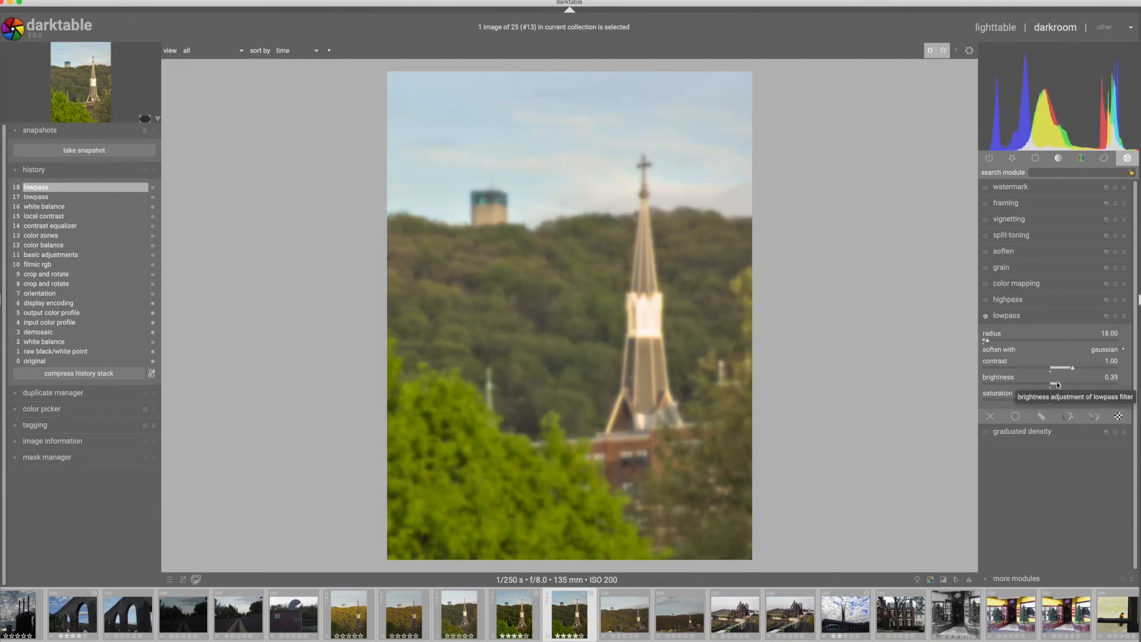
{"action": "scroll", "coordinate": [1057, 384], "scroll_direction": "down", "scroll_amount": 5}
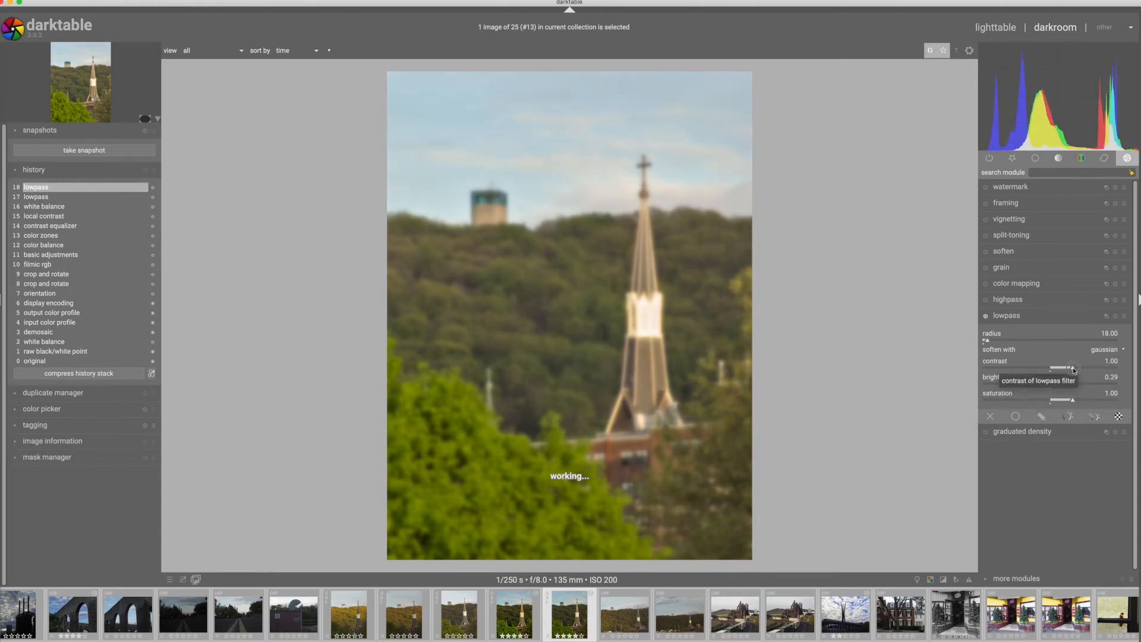
{"action": "scroll", "coordinate": [1068, 369], "scroll_direction": "down", "scroll_amount": 10}
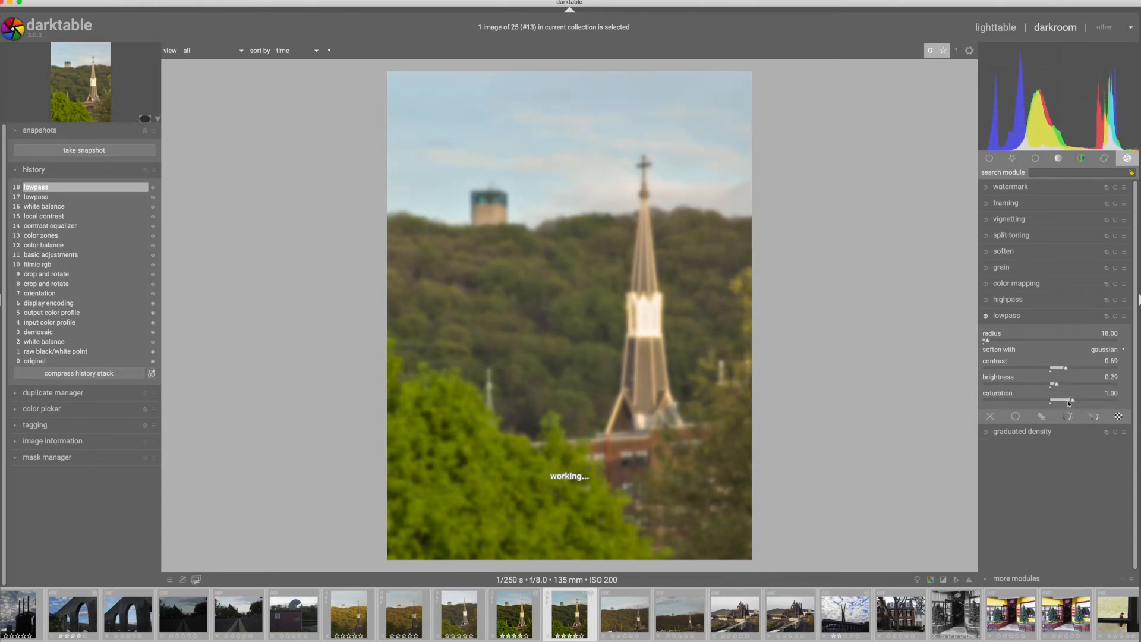
{"action": "scroll", "coordinate": [1068, 402], "scroll_direction": "down", "scroll_amount": 11}
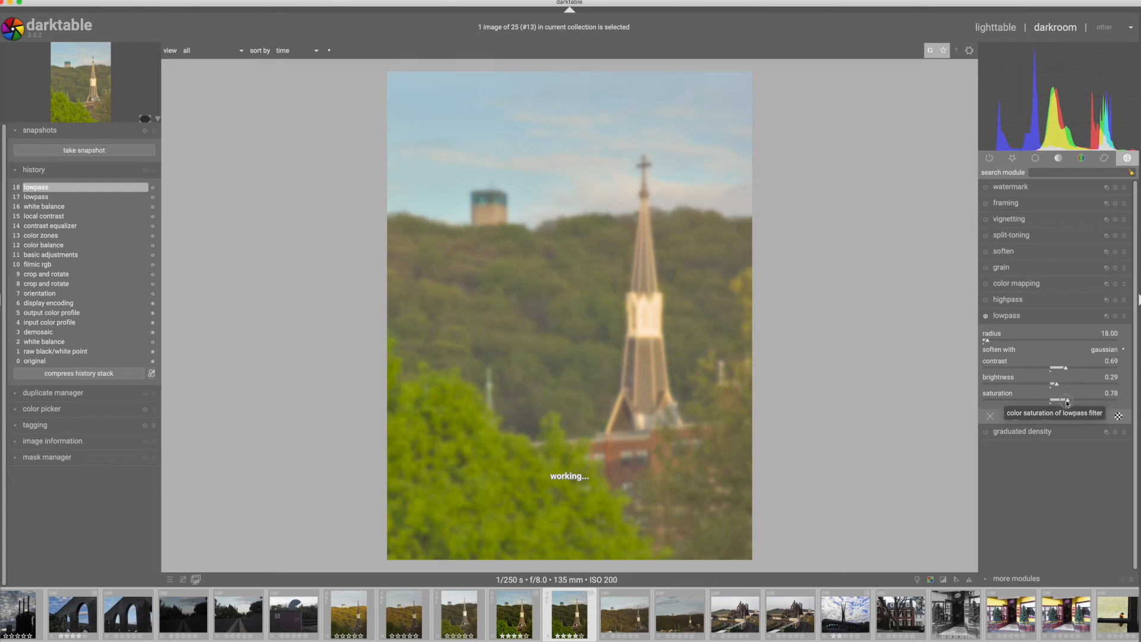
{"action": "scroll", "coordinate": [1068, 402], "scroll_direction": "down", "scroll_amount": 1}
{"action": "scroll", "coordinate": [1068, 402], "scroll_direction": "up", "scroll_amount": 4}
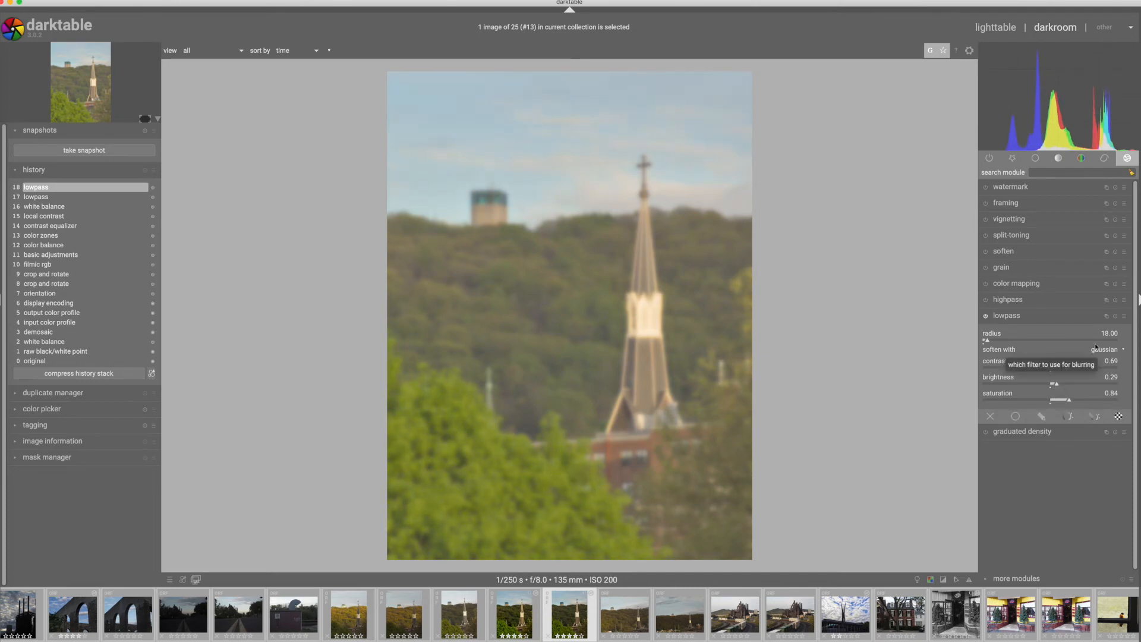
Blend the lowpass uniformly in softlight mode at 34% opacity and check its effect on the photo.
{"action": "left_click", "coordinate": [1015, 418]}
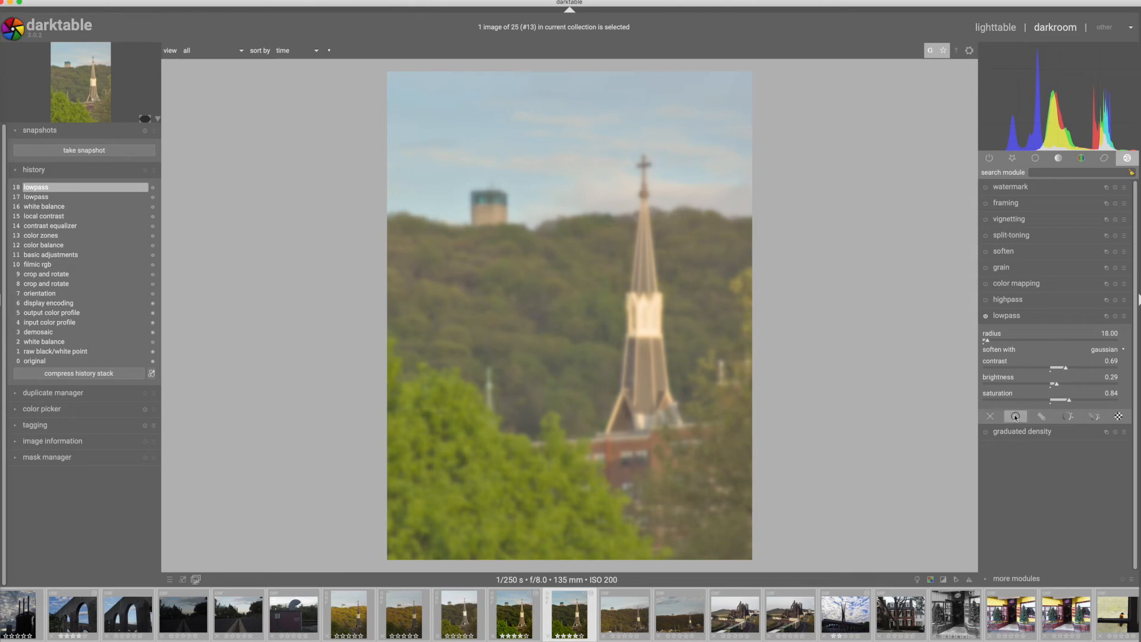
{"action": "left_click", "coordinate": [1116, 437]}
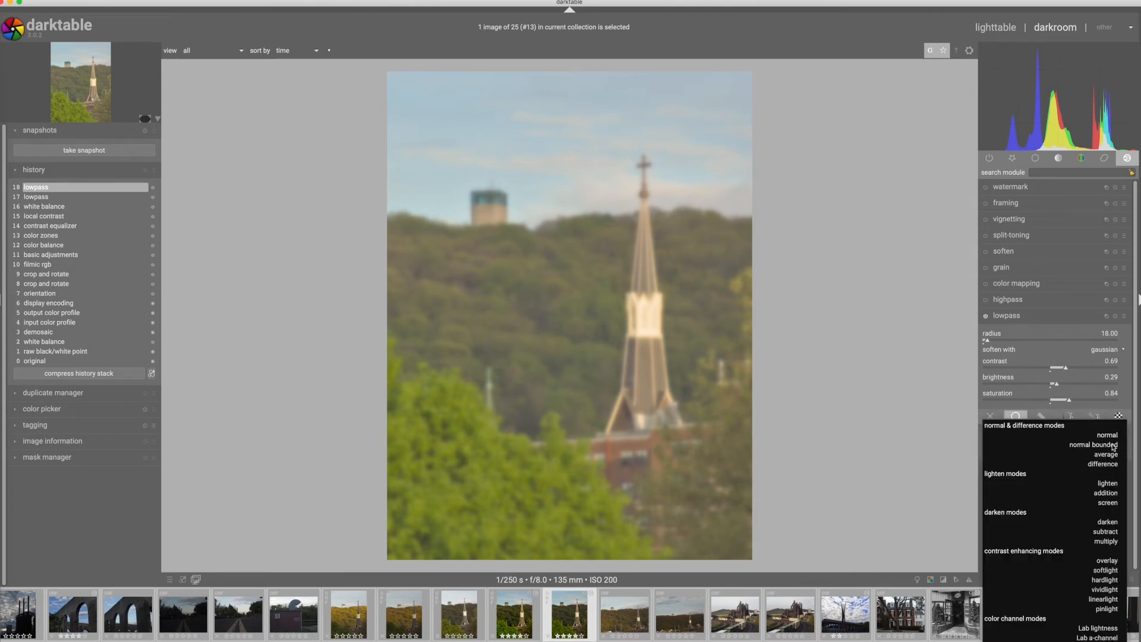
{"action": "left_click", "coordinate": [1106, 570]}
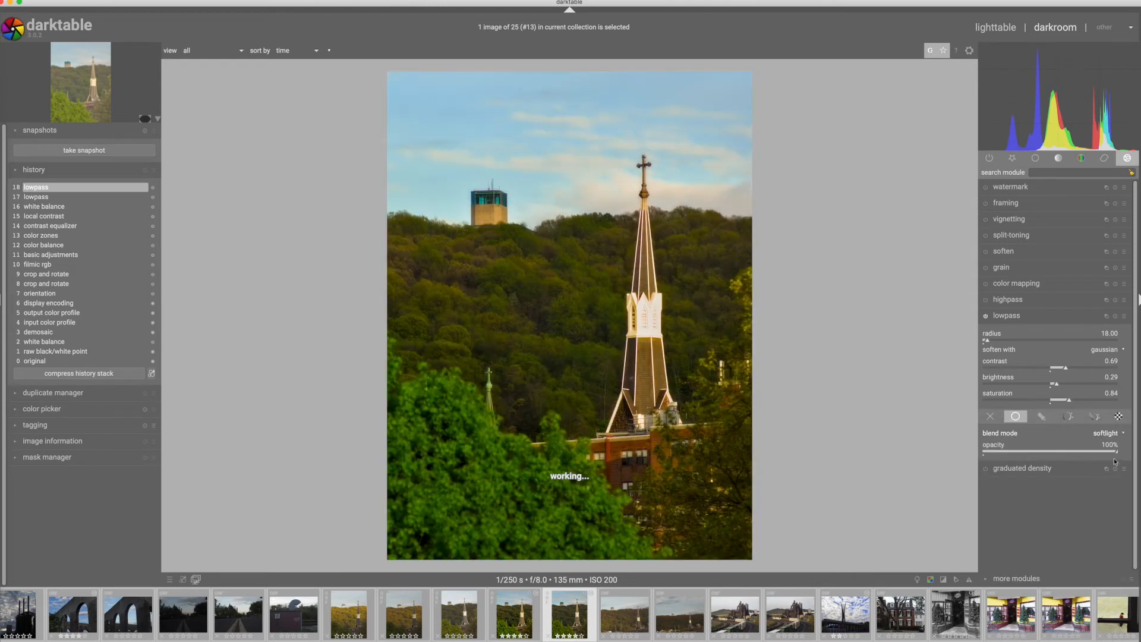
{"action": "left_click_drag", "start_coordinate": [1109, 453], "coordinate": [1030, 452]}
{"action": "left_click", "coordinate": [986, 318]}
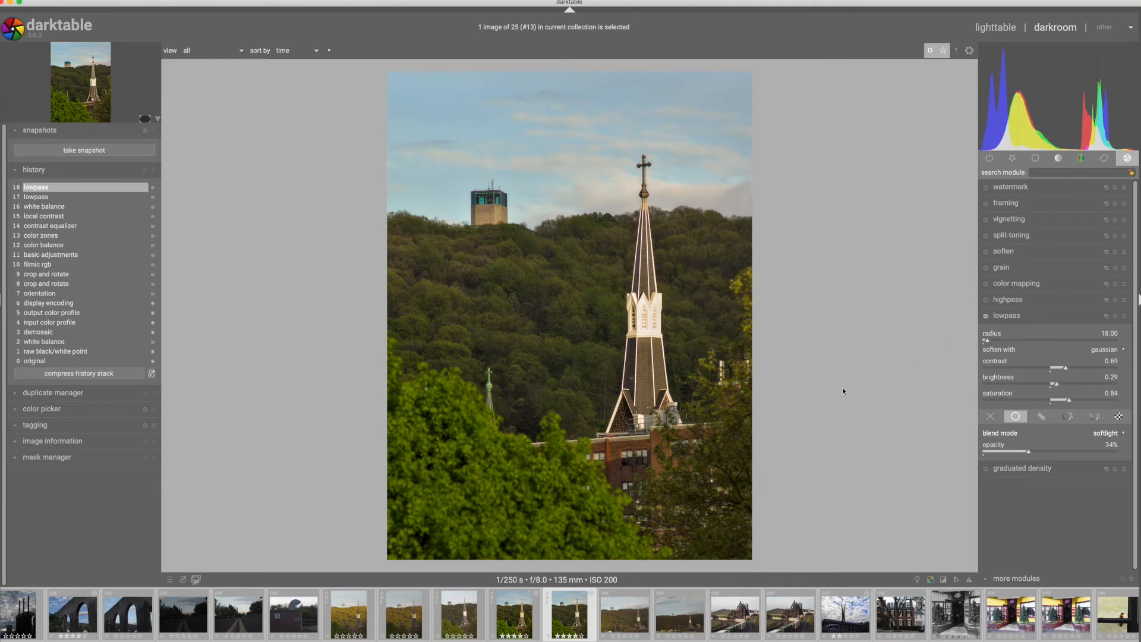
Return to the lighttable's file manager layout and open the four-star blast furnace photo in the darkroom.
{"action": "left_click", "coordinate": [995, 33]}
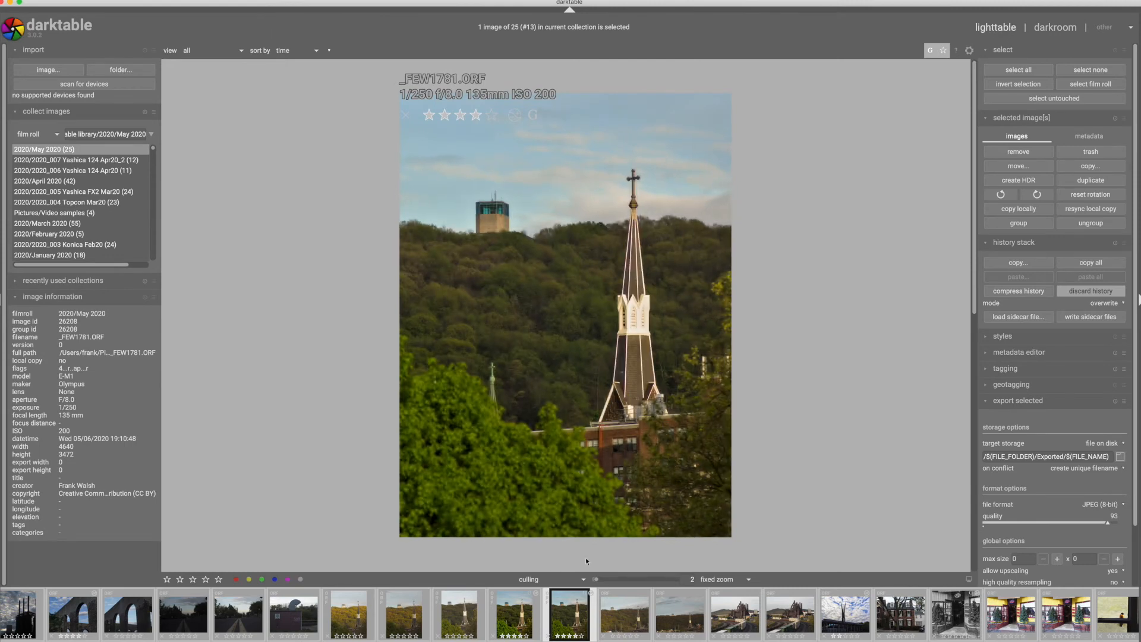
{"action": "left_click", "coordinate": [546, 580]}
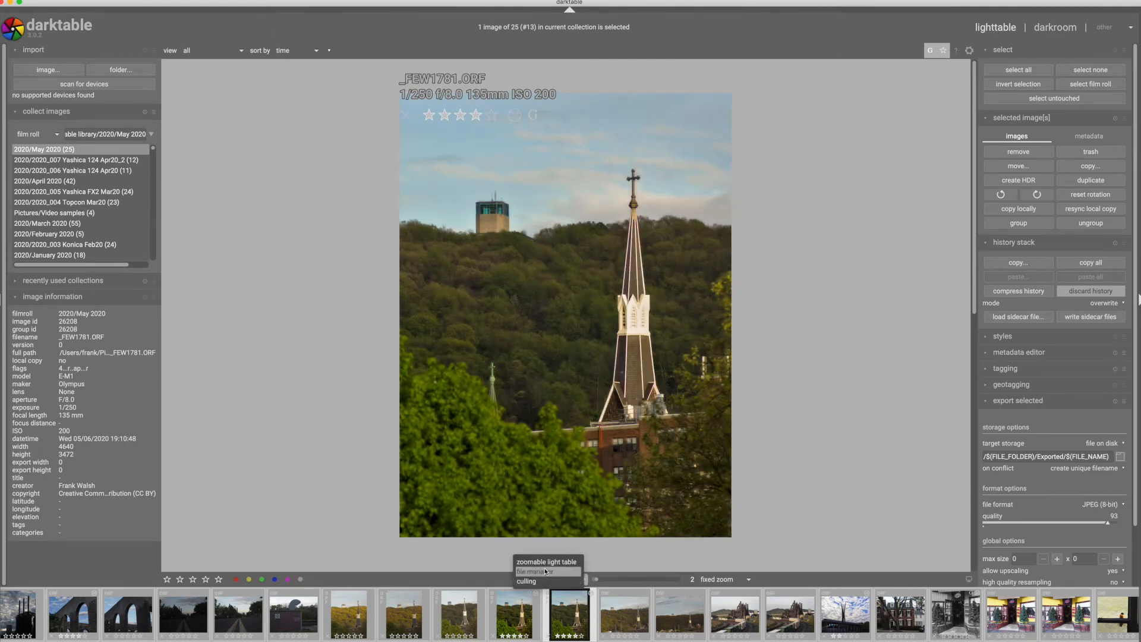
{"action": "left_click", "coordinate": [543, 580]}
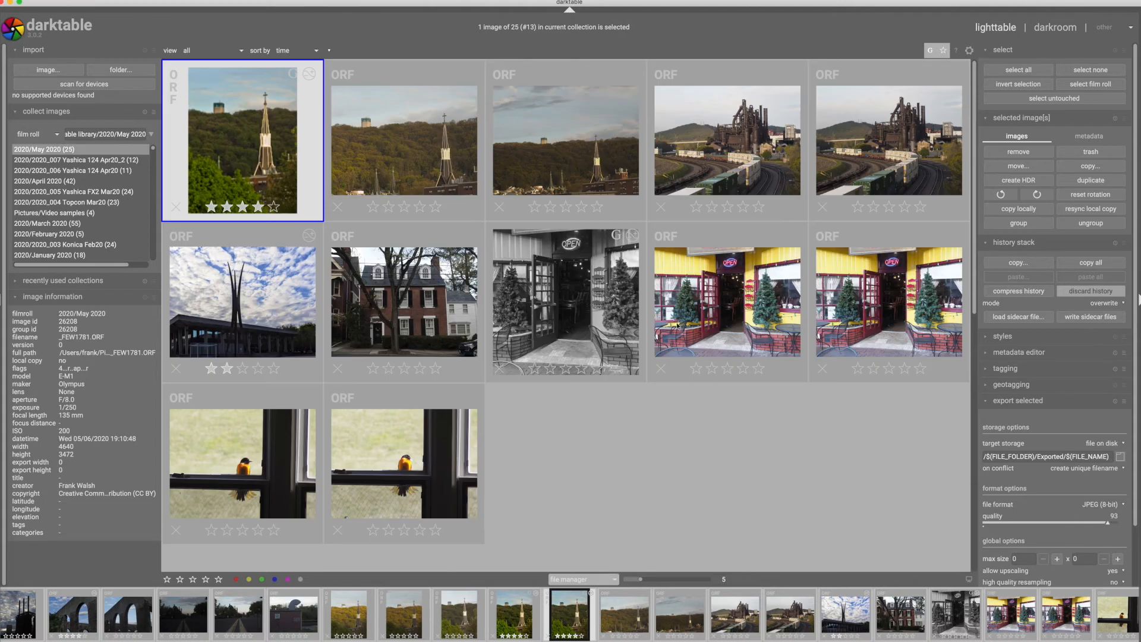
{"action": "scroll", "coordinate": [633, 263], "scroll_direction": "up", "scroll_amount": 3}
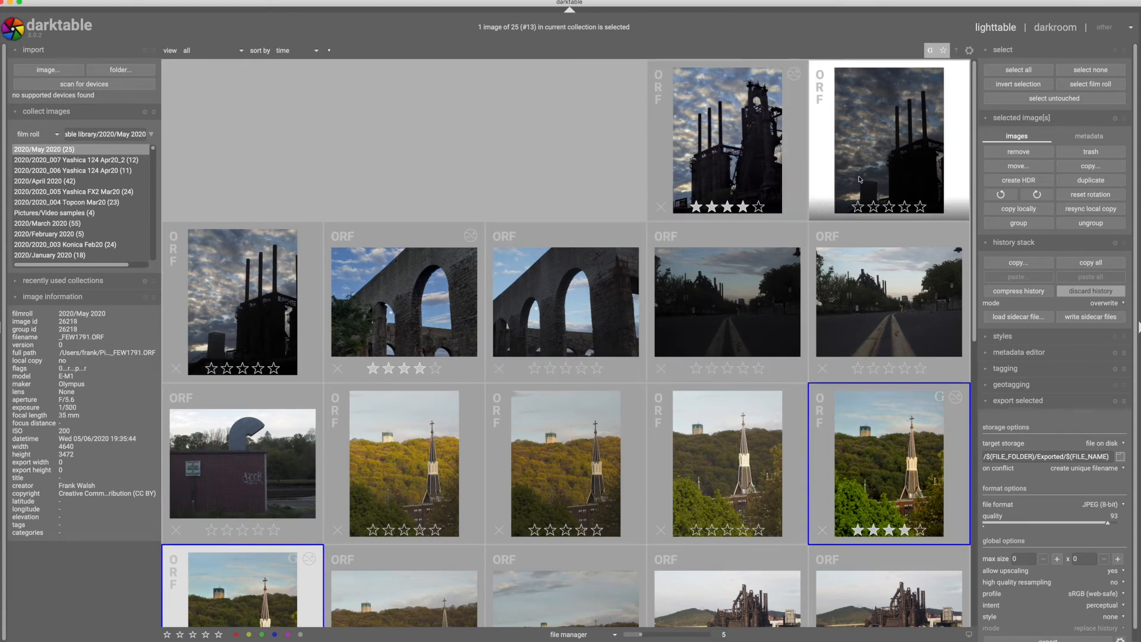
{"action": "double_click", "coordinate": [735, 173]}
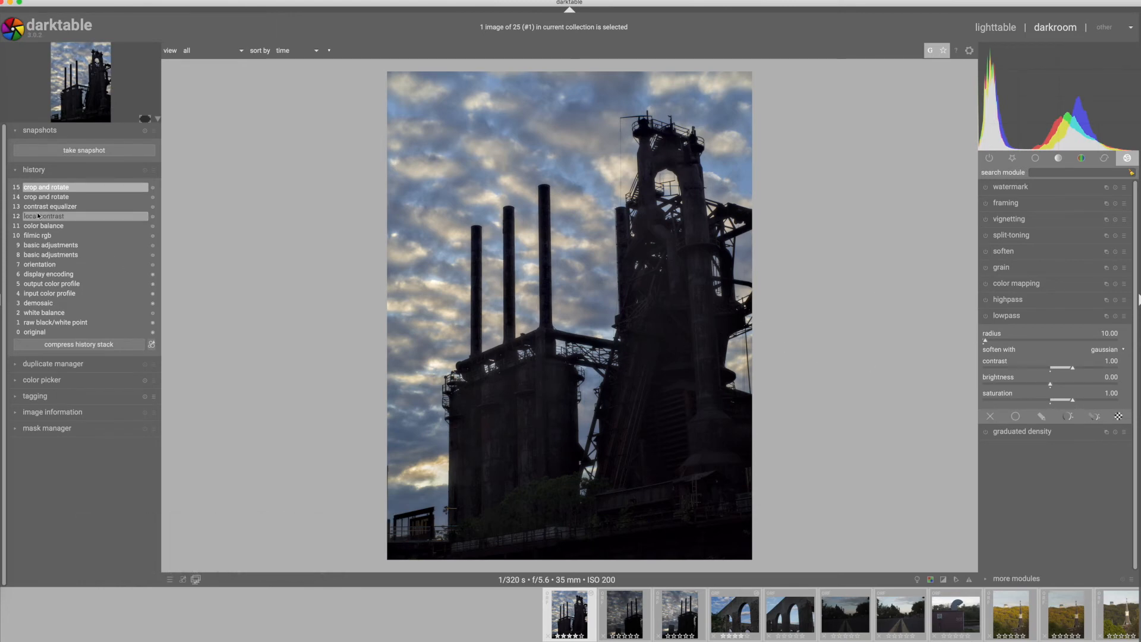
Snapshot the finished furnace edit, revert its history to orientation and compare both states with the split line.
{"action": "left_click", "coordinate": [73, 152]}
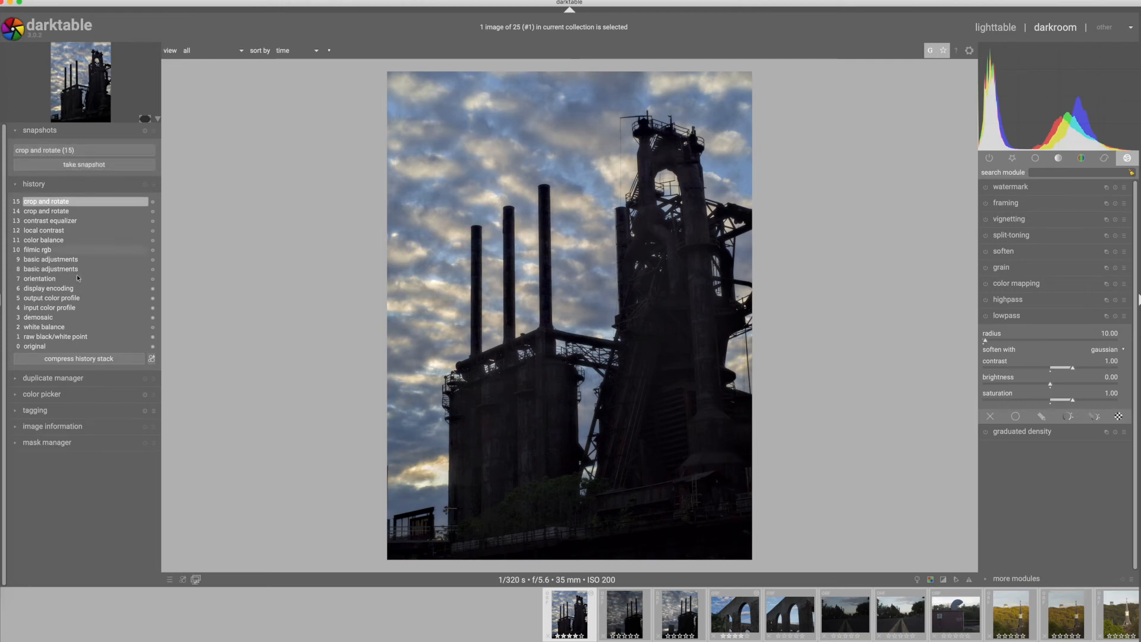
{"action": "left_click", "coordinate": [44, 278]}
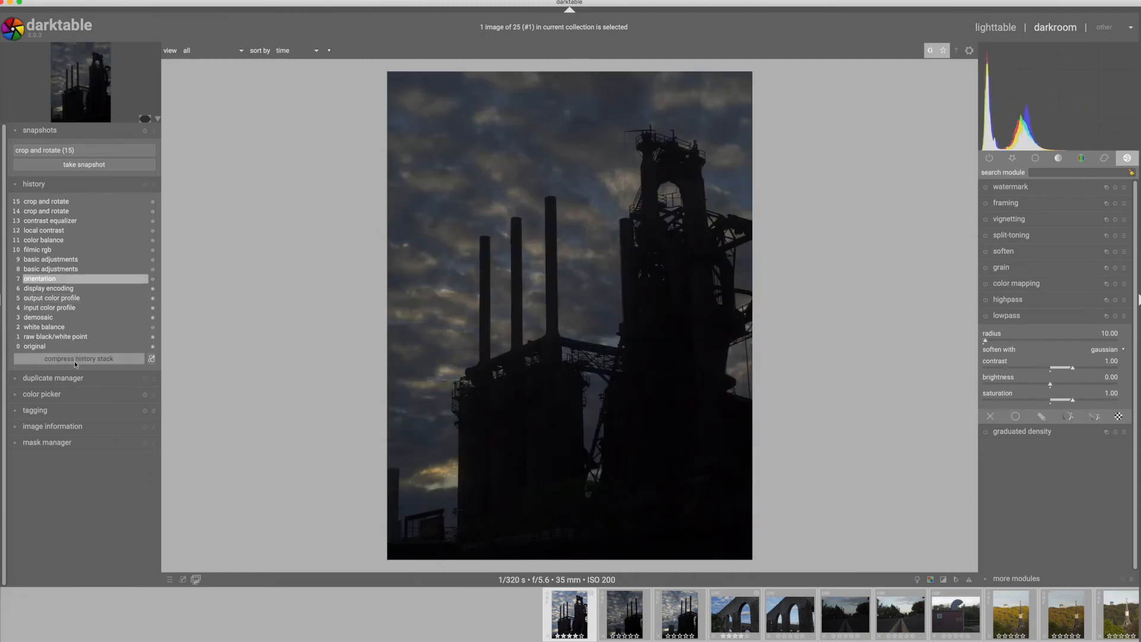
{"action": "left_click", "coordinate": [81, 150]}
{"action": "left_click_drag", "start_coordinate": [704, 285], "coordinate": [396, 290]}
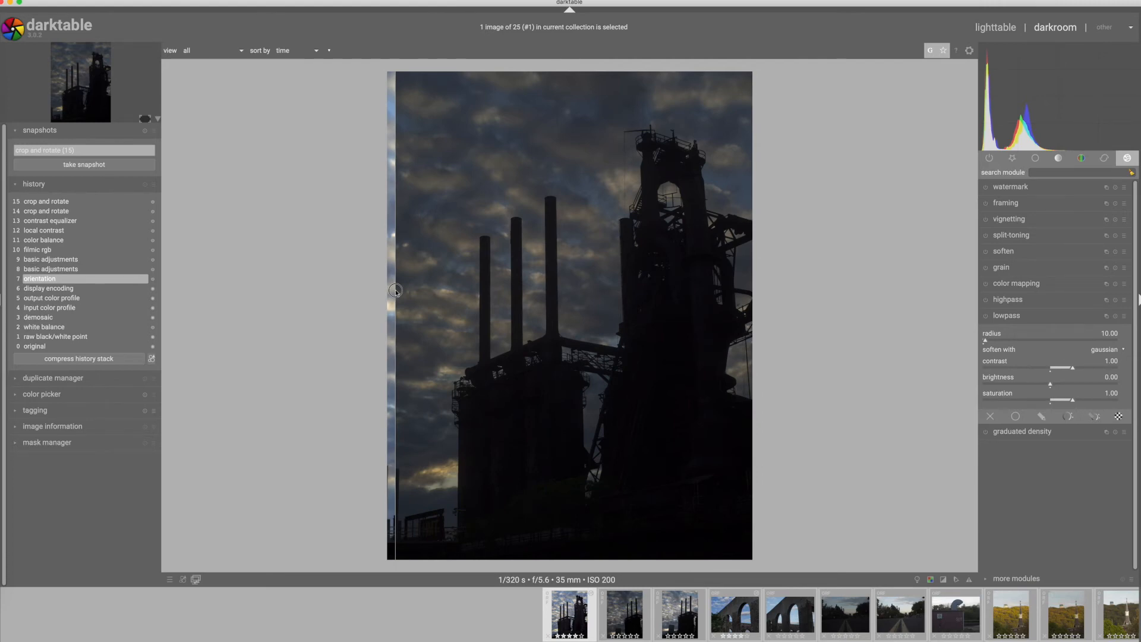
{"action": "left_click_drag", "start_coordinate": [396, 291], "coordinate": [706, 308]}
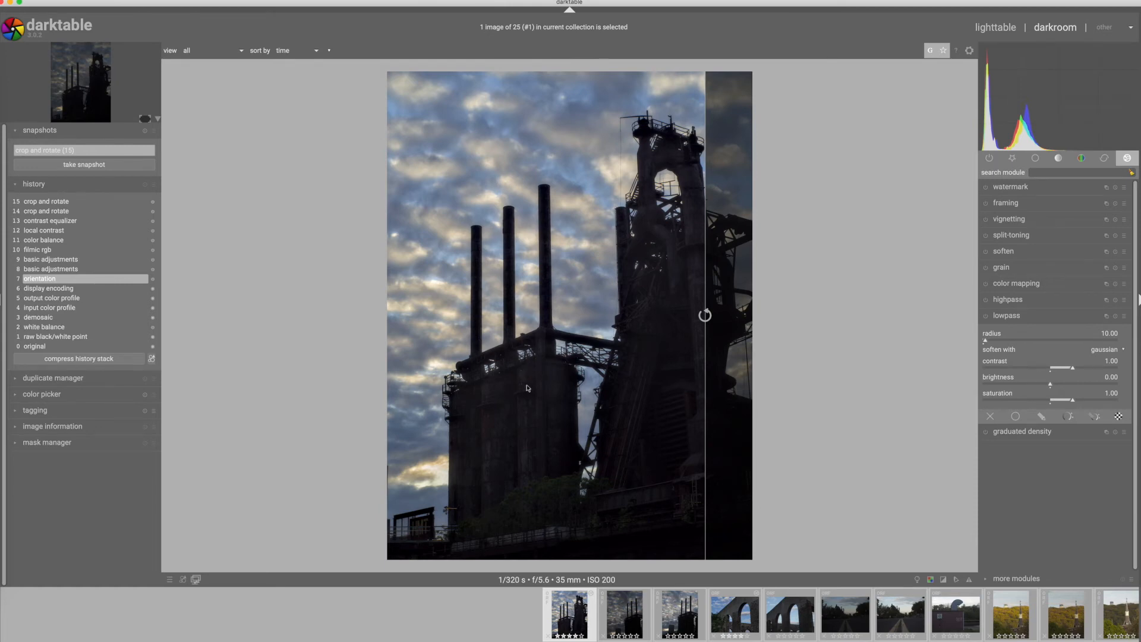
{"action": "left_click_drag", "start_coordinate": [706, 283], "coordinate": [642, 270]}
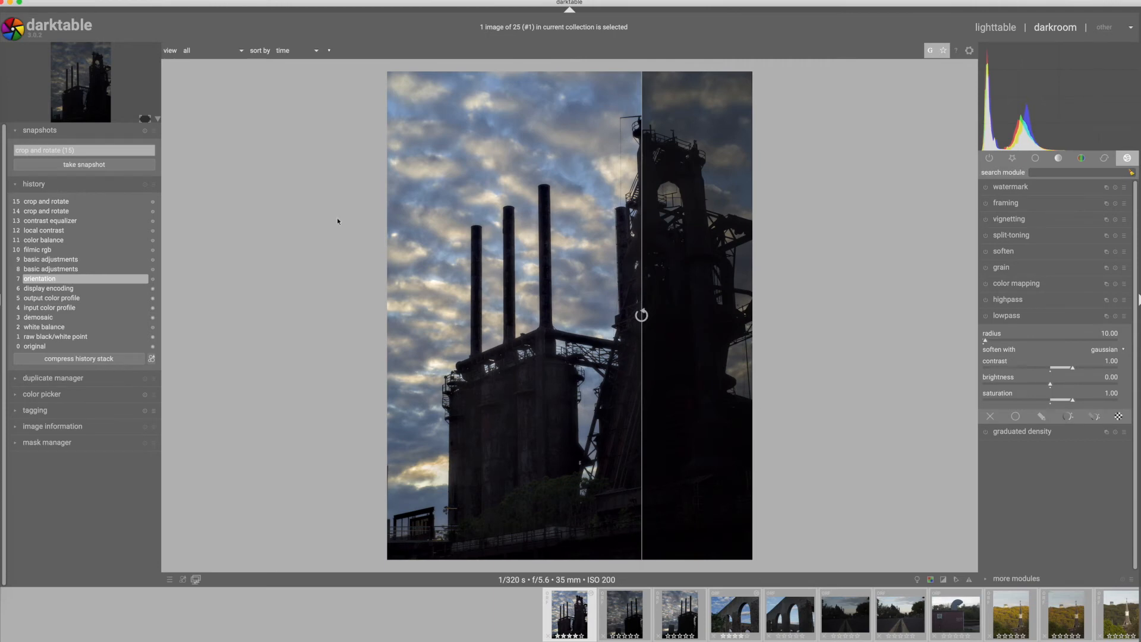
Close the snapshot comparison and compress the furnace photo's history stack down to the orientation entry.
{"action": "left_click", "coordinate": [80, 151]}
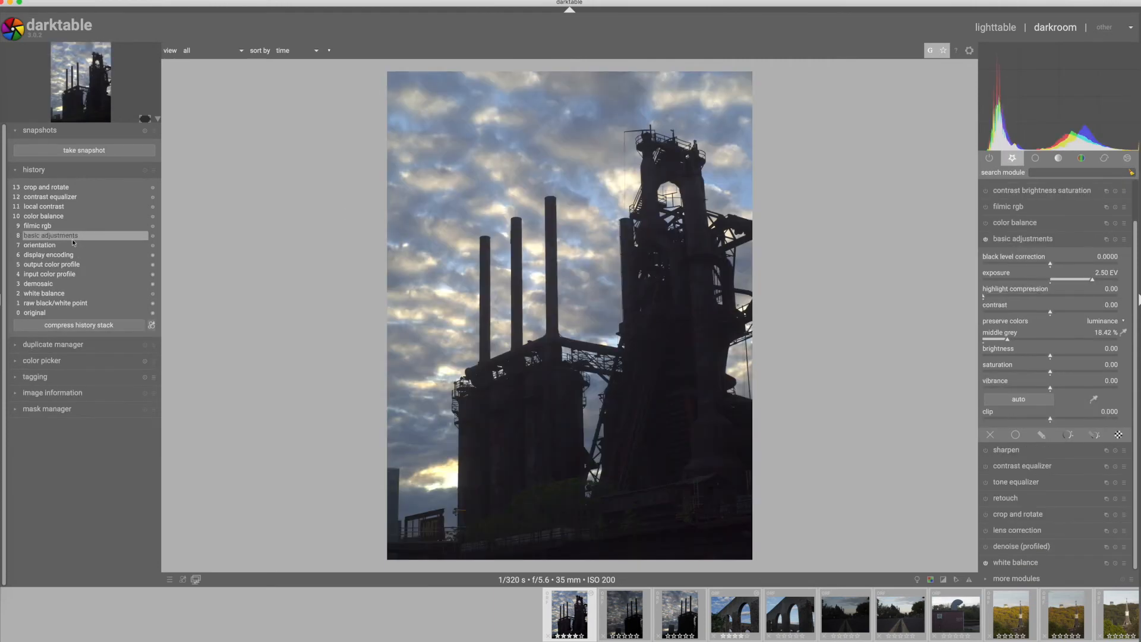
{"action": "left_click", "coordinate": [72, 239]}
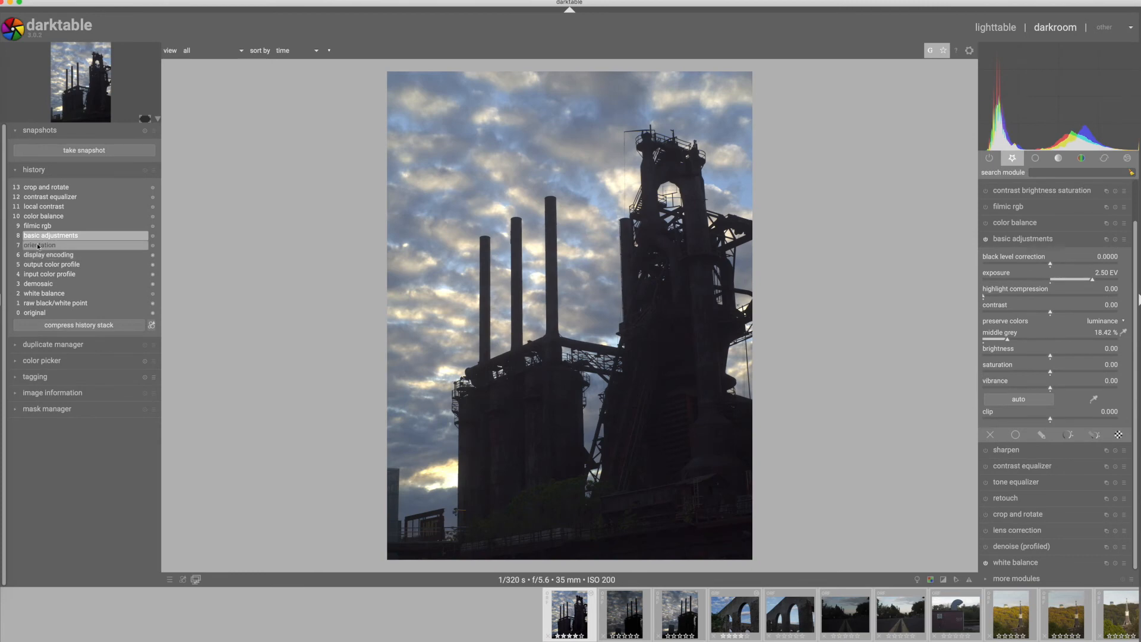
{"action": "left_click", "coordinate": [38, 246]}
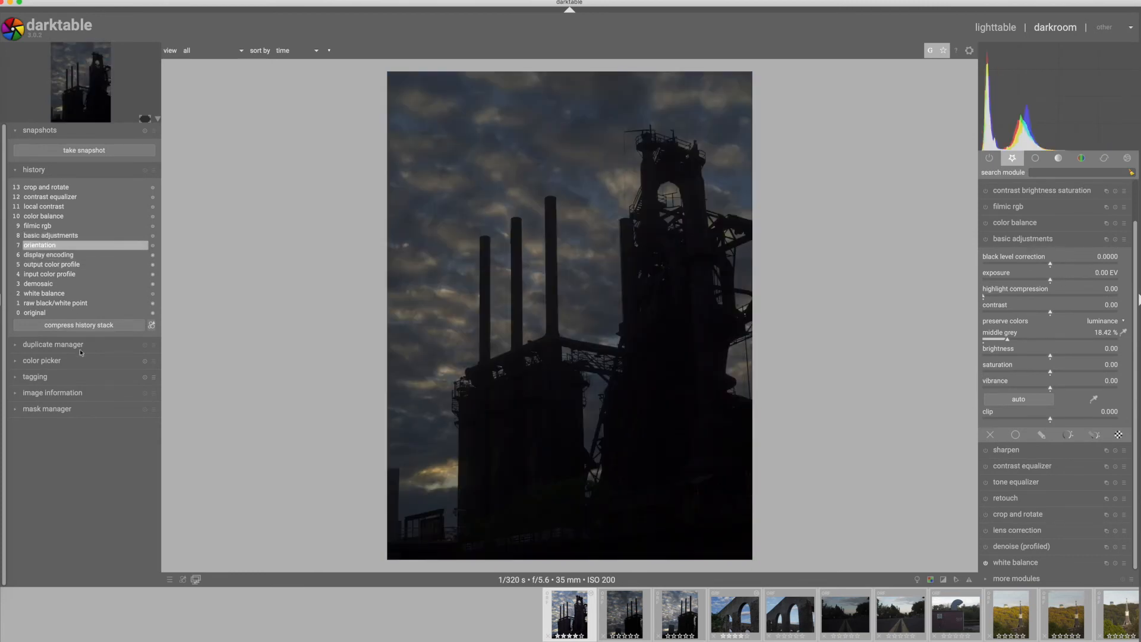
{"action": "left_click", "coordinate": [70, 327]}
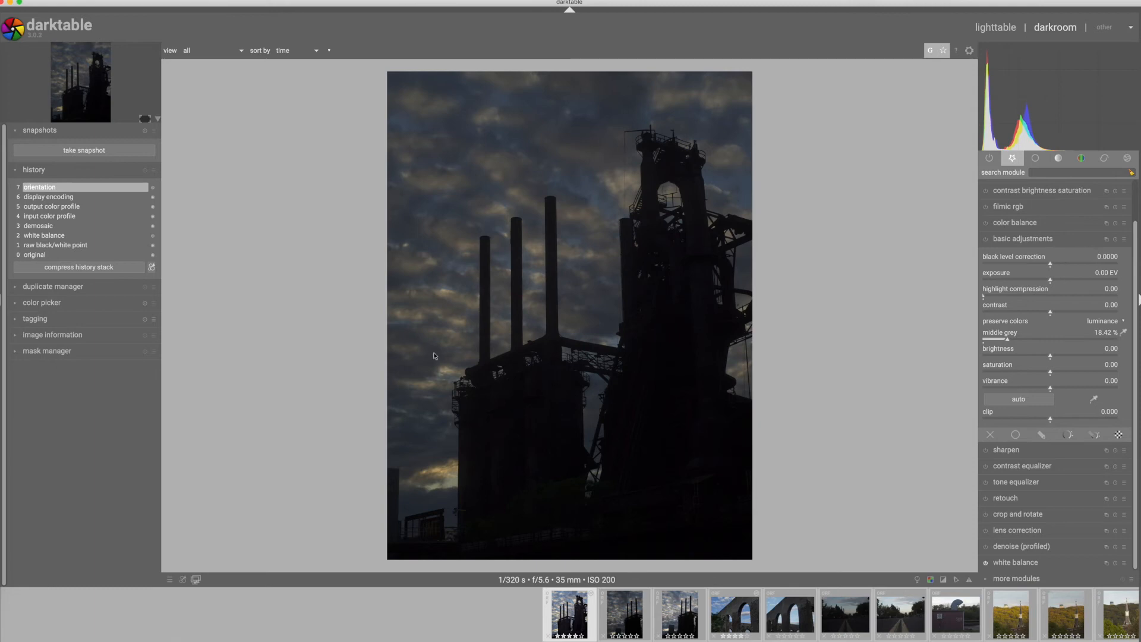
Brighten the furnace photo by setting the basic adjustments exposure to 3.00 EV.
{"action": "left_click", "coordinate": [1054, 279]}
{"action": "left_click_drag", "start_coordinate": [1054, 280], "coordinate": [1093, 281]}
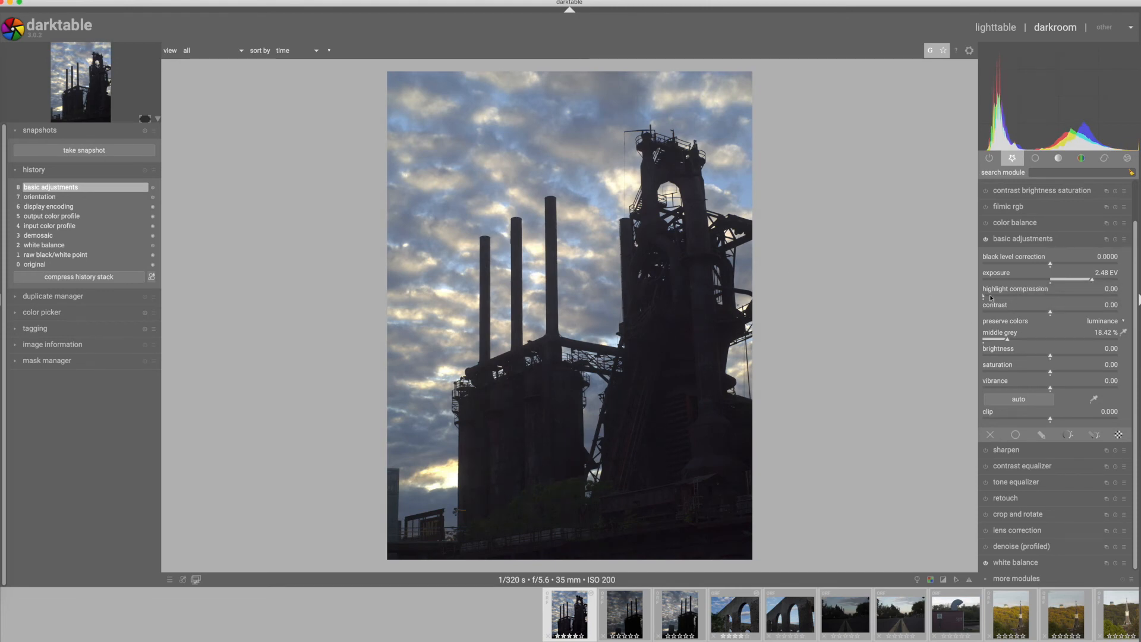
{"action": "left_click_drag", "start_coordinate": [1094, 281], "coordinate": [1120, 282]}
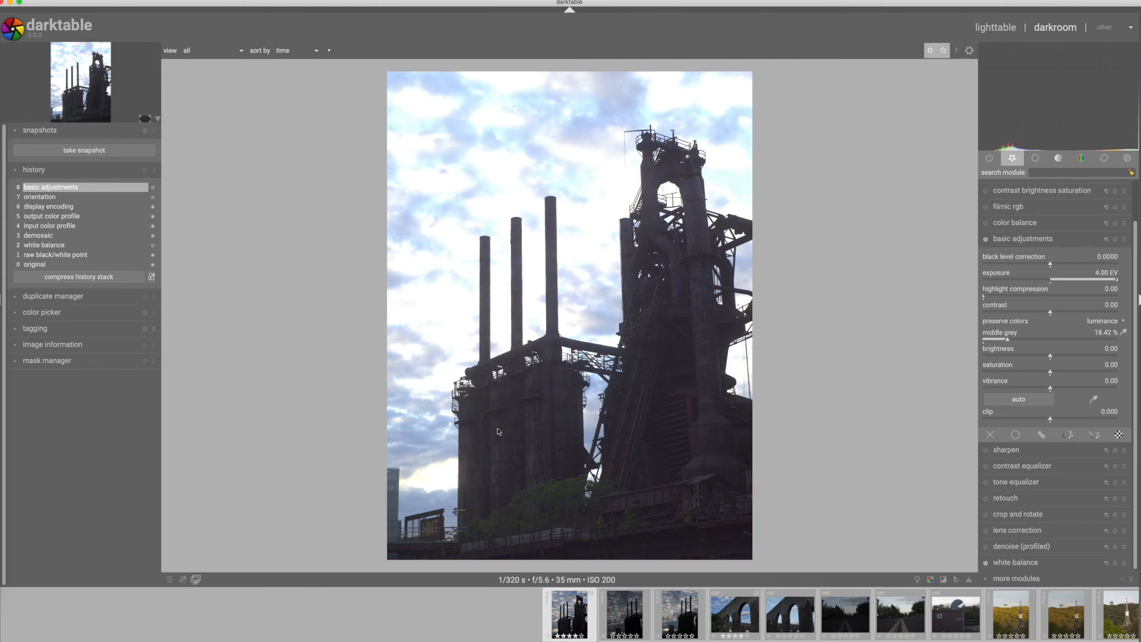
{"action": "right_click", "coordinate": [1102, 273]}
{"action": "type", "text": "3"}
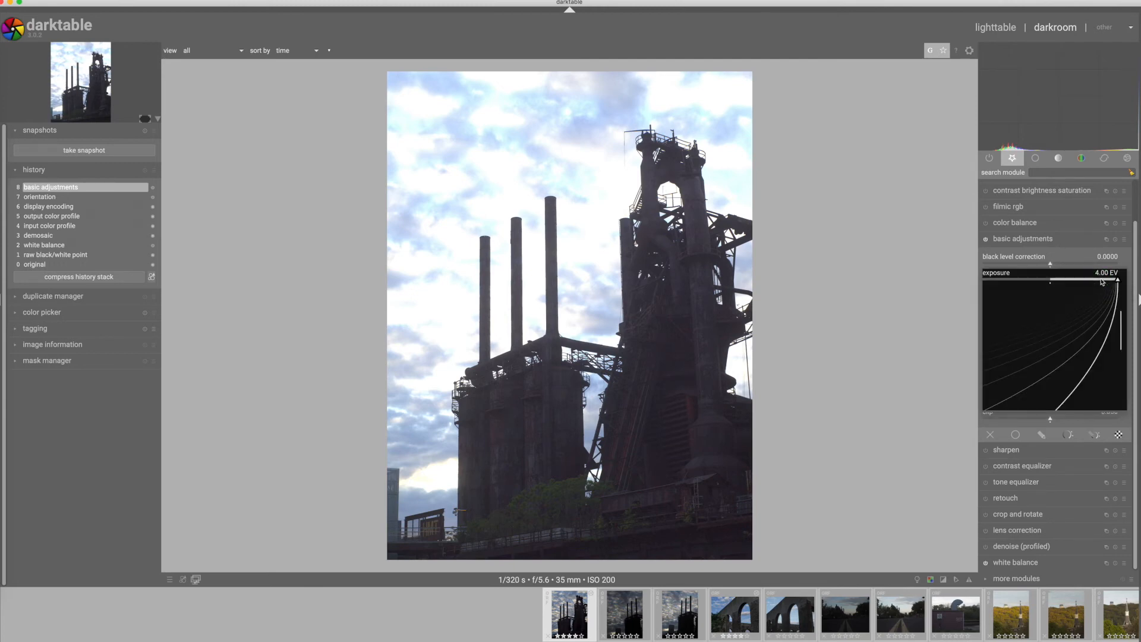
{"action": "key", "text": "Return"}
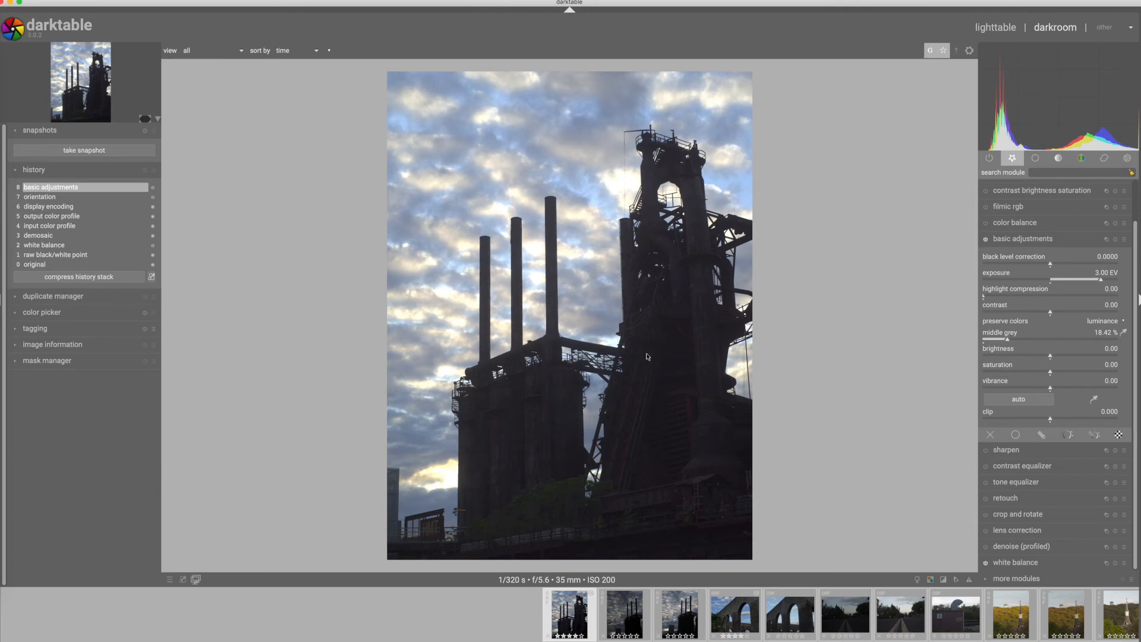
{"action": "left_click", "coordinate": [1009, 241]}
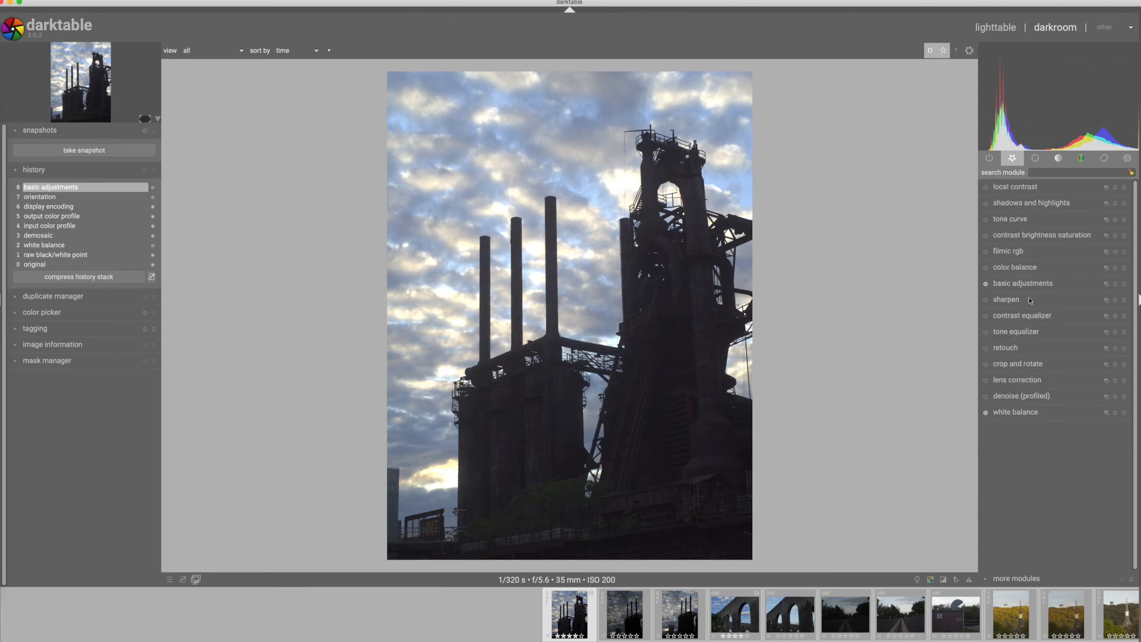
Enable filmic rgb and set its middle grey luminance to 18.40%.
{"action": "left_click", "coordinate": [1003, 253]}
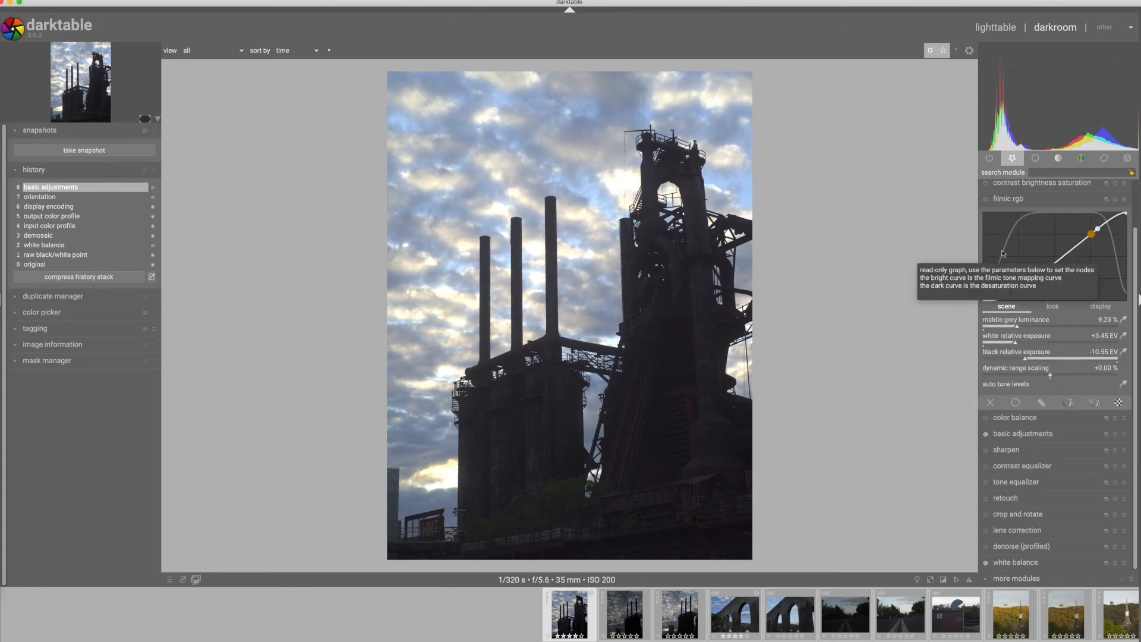
{"action": "left_click", "coordinate": [986, 199]}
{"action": "right_click", "coordinate": [1022, 326]}
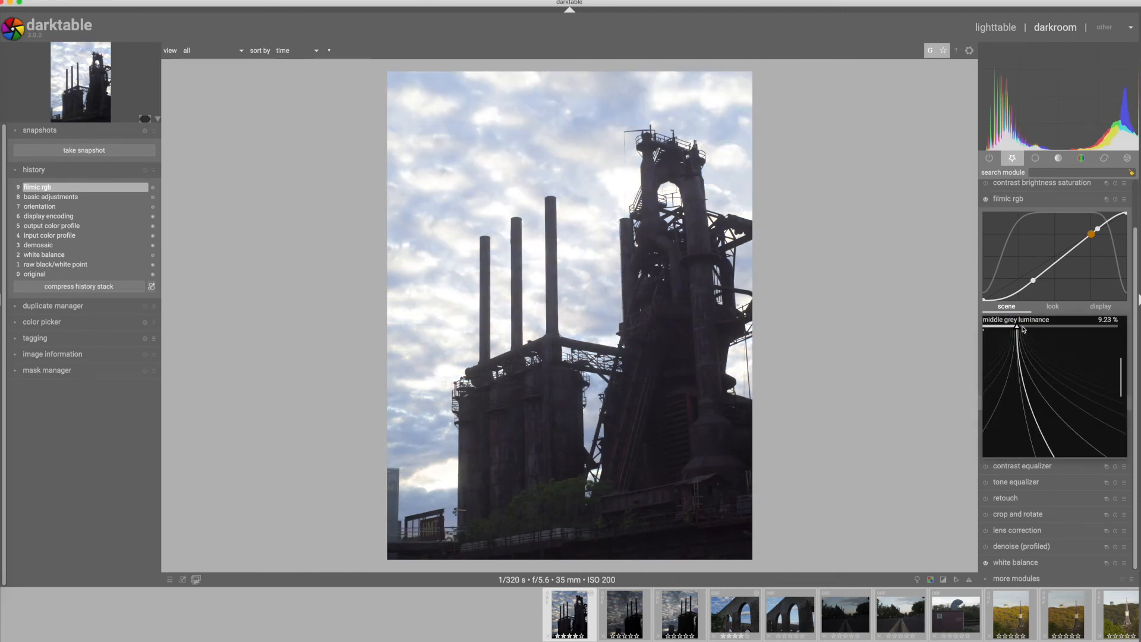
{"action": "type", "text": "18.4"}
{"action": "key", "text": "Return"}
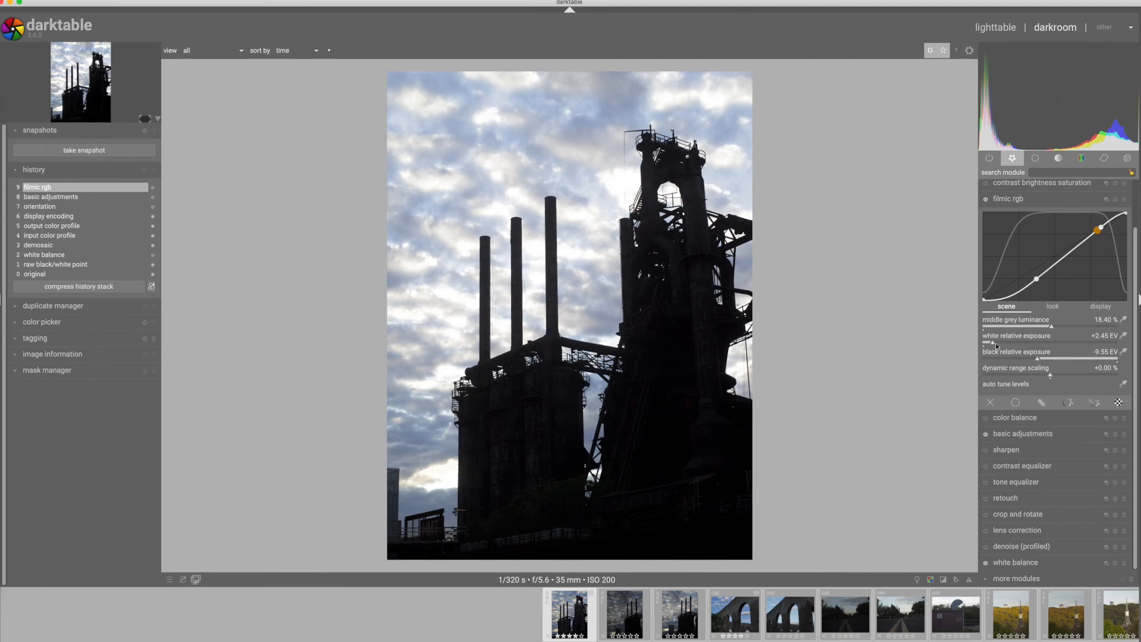
Using the clipping indicator, set filmic's white relative exposure to +4.63 EV and black relative exposure to about -7 EV.
{"action": "left_click_drag", "start_coordinate": [992, 343], "coordinate": [1053, 343]}
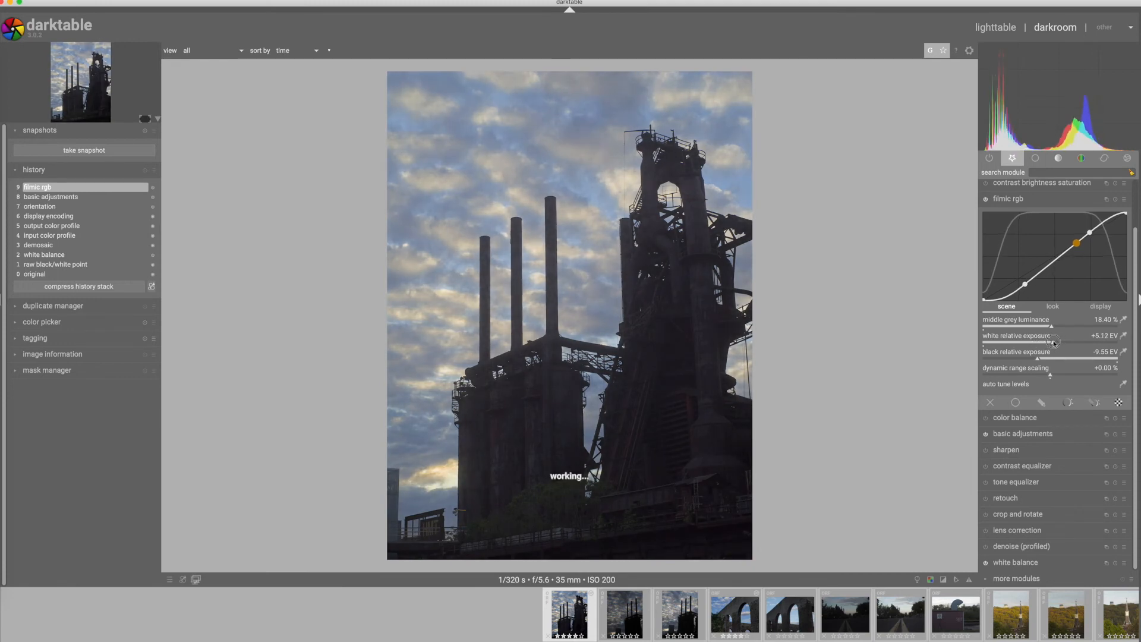
{"action": "left_click_drag", "start_coordinate": [1054, 343], "coordinate": [1052, 343]}
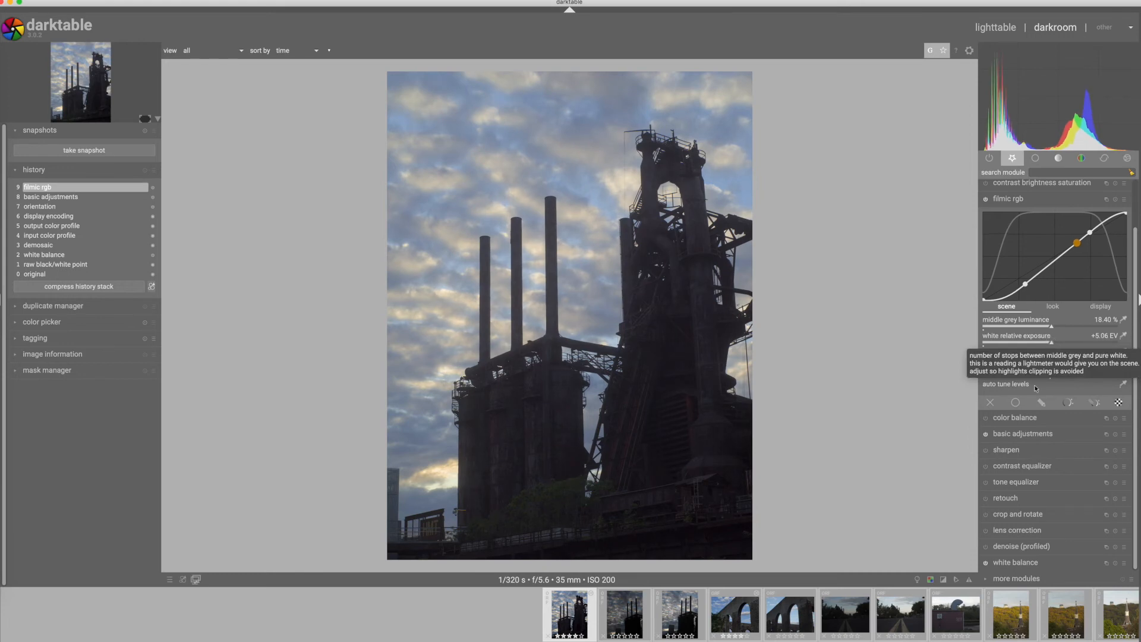
{"action": "left_click", "coordinate": [944, 580]}
{"action": "left_click_drag", "start_coordinate": [1051, 343], "coordinate": [1043, 344]}
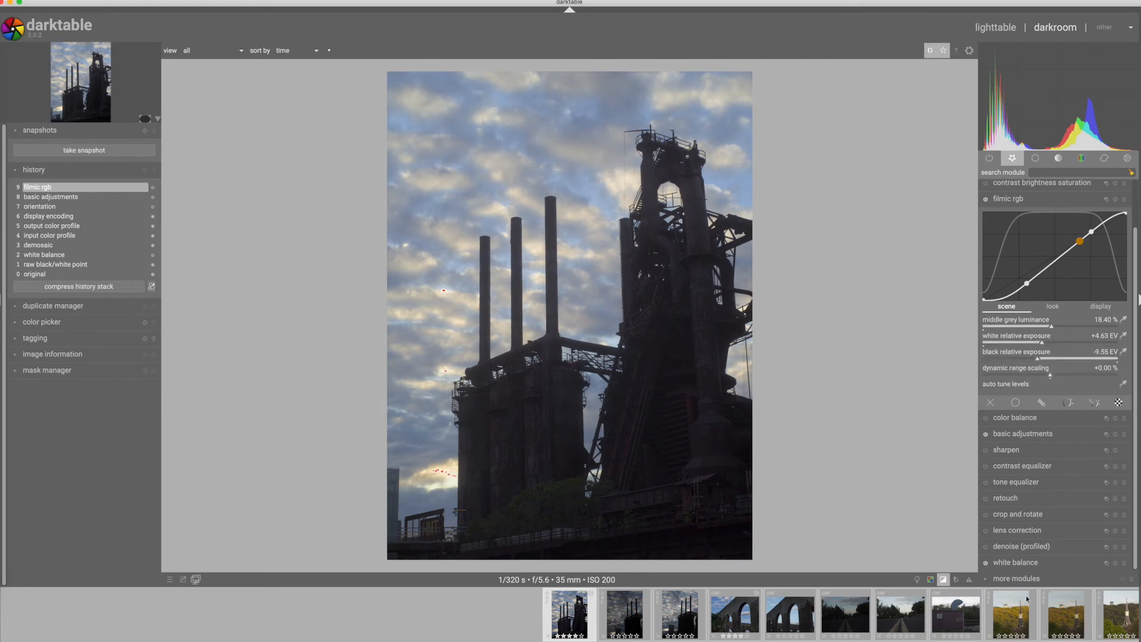
{"action": "left_click_drag", "start_coordinate": [1040, 363], "coordinate": [1070, 360]}
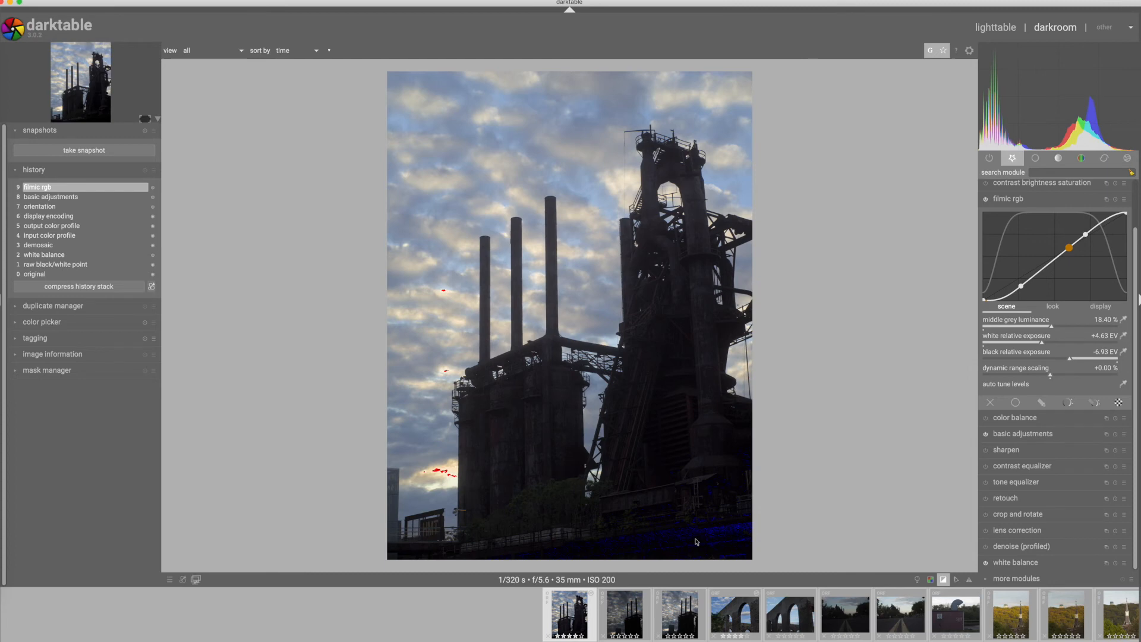
{"action": "left_click_drag", "start_coordinate": [1071, 360], "coordinate": [1068, 359]}
Set the latitude in filmic's look settings to 37.79% and turn off the clipping indicator.
{"action": "left_click", "coordinate": [1057, 306]}
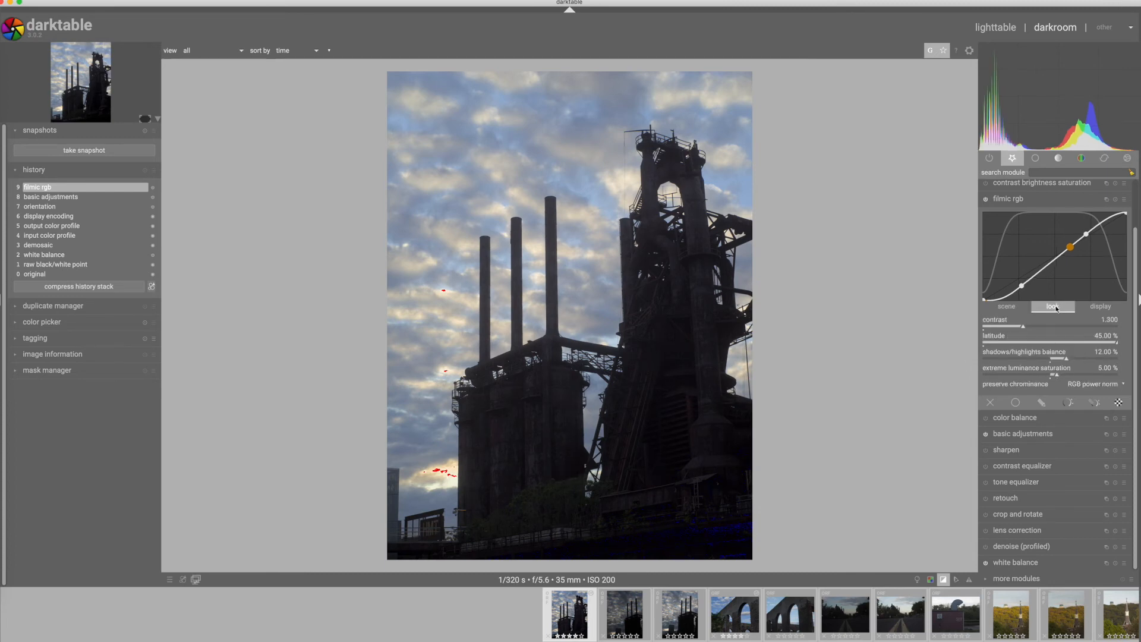
{"action": "left_click_drag", "start_coordinate": [1118, 345], "coordinate": [1095, 344]}
{"action": "left_click", "coordinate": [943, 583]}
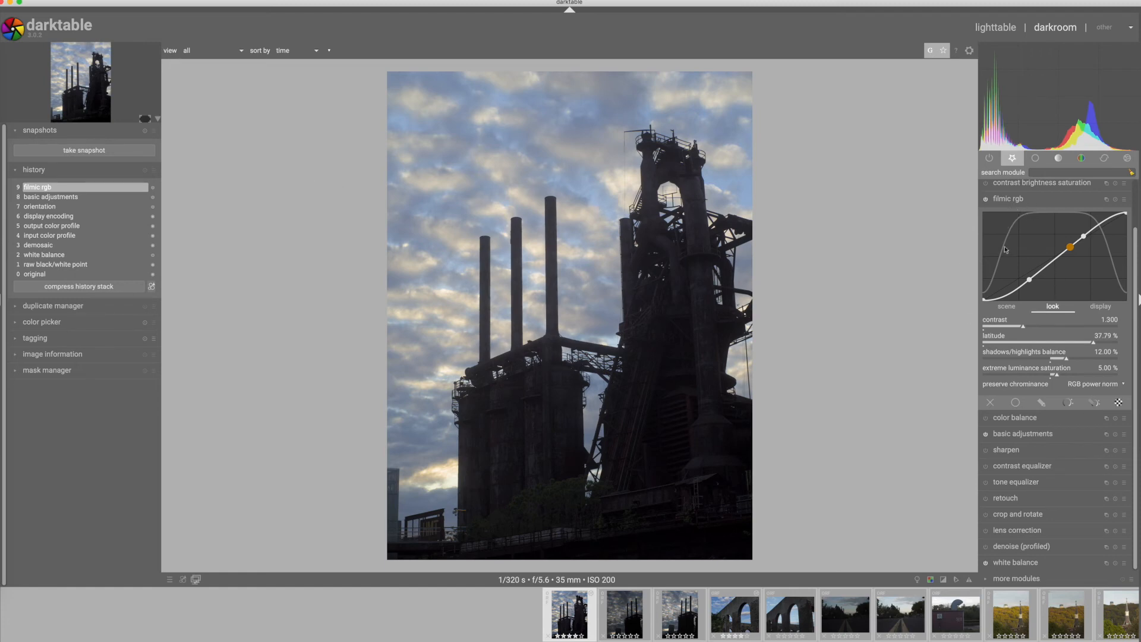
{"action": "left_click", "coordinate": [1012, 199]}
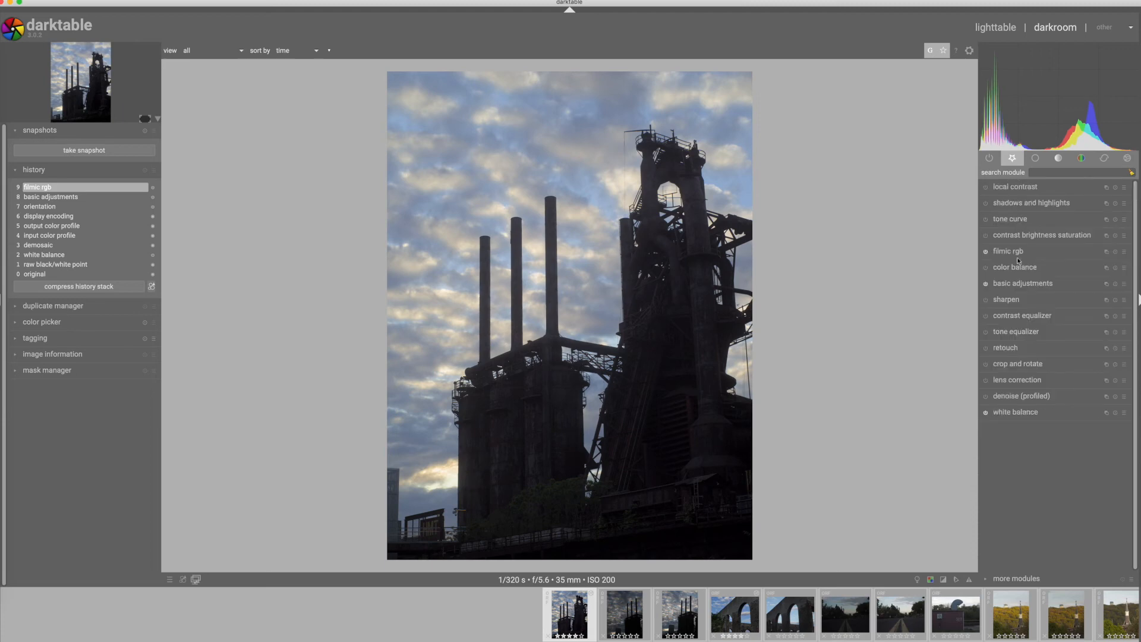
Set the color balance output saturation to 121.09% and contrast to +1.00%.
{"action": "left_click", "coordinate": [1023, 269]}
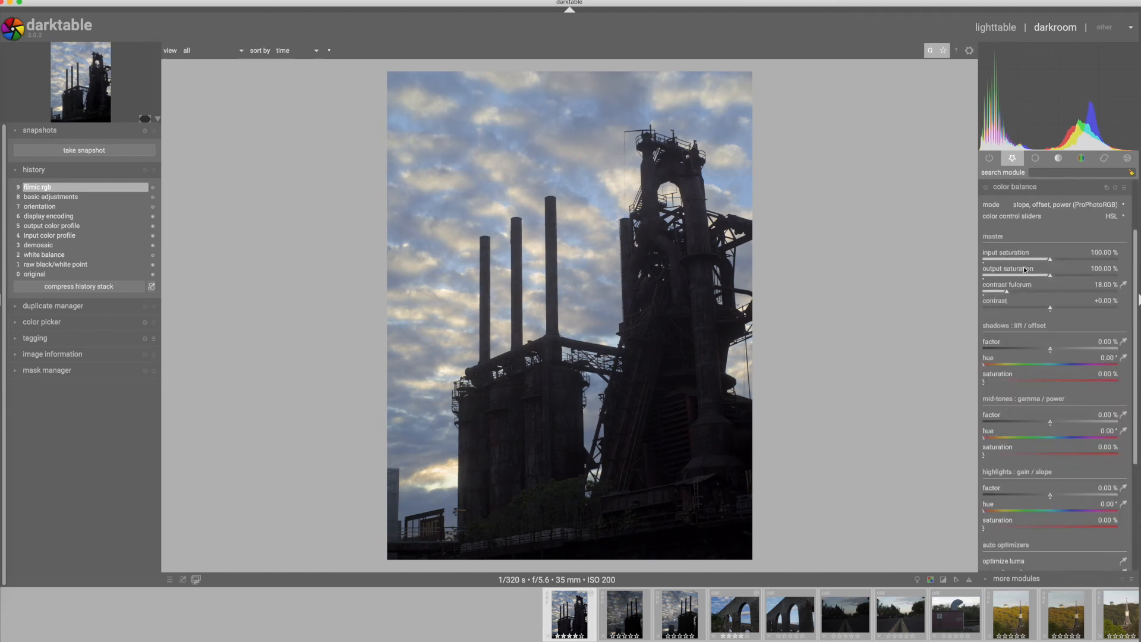
{"action": "left_click_drag", "start_coordinate": [1051, 277], "coordinate": [1079, 274]}
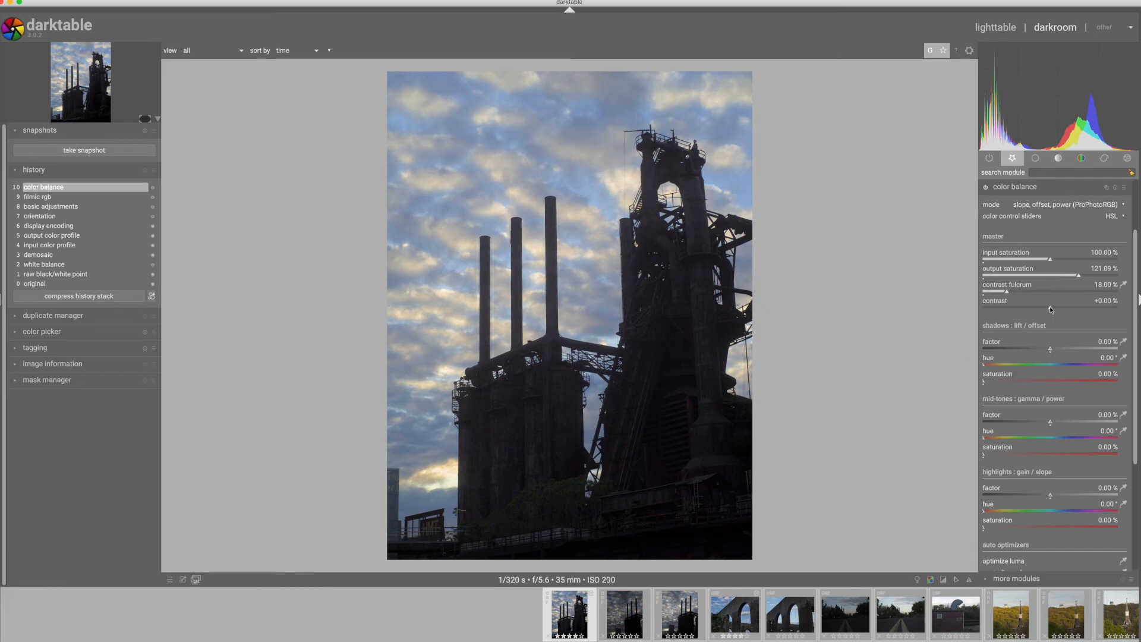
{"action": "scroll", "coordinate": [1050, 305], "scroll_direction": "up", "scroll_amount": 3}
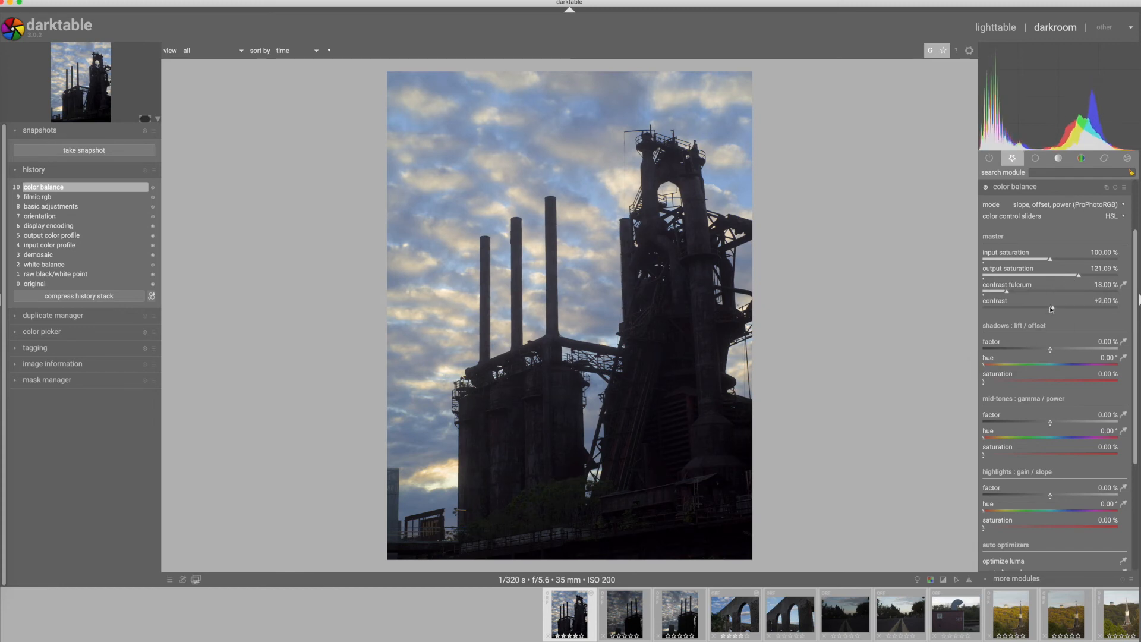
{"action": "scroll", "coordinate": [1050, 306], "scroll_direction": "down", "scroll_amount": 1}
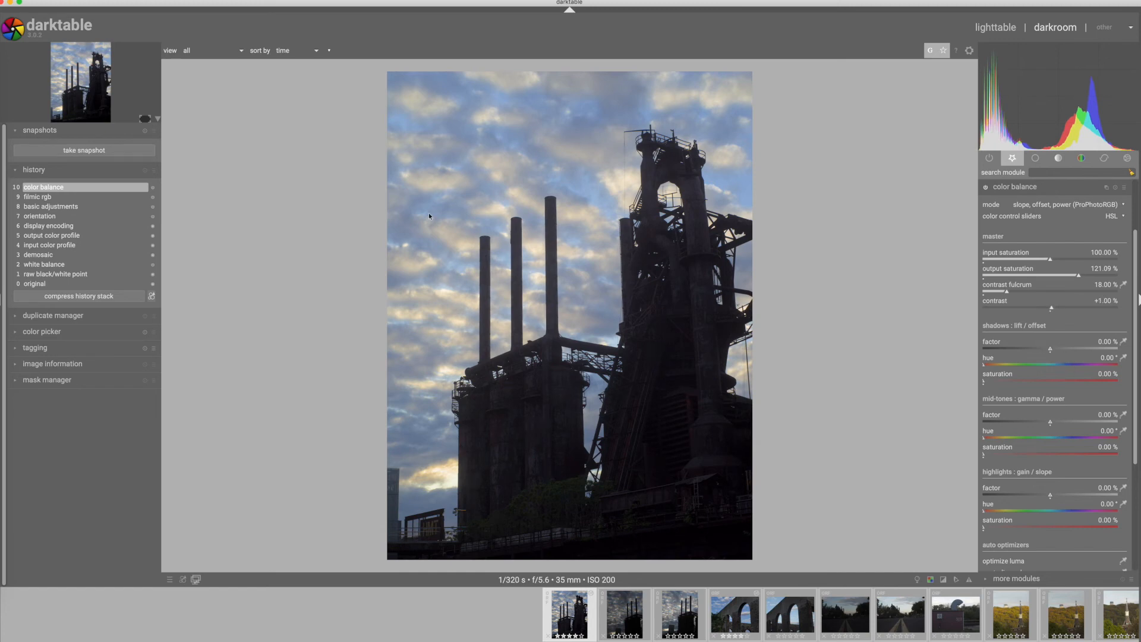
{"action": "left_click", "coordinate": [1007, 188]}
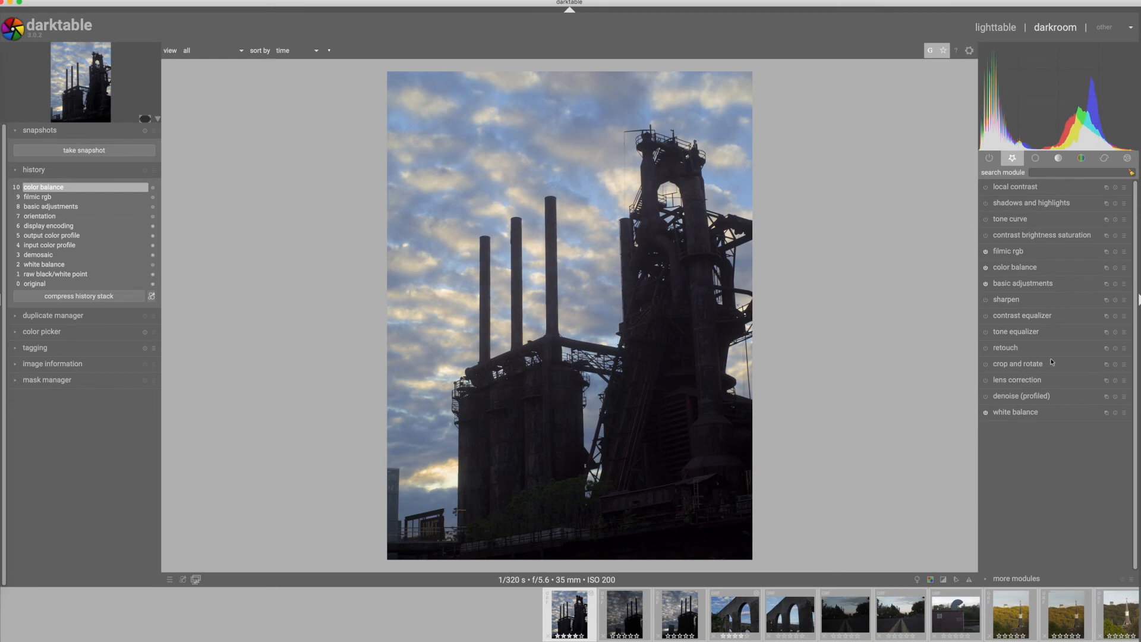
Boost the coarse luma detail in the contrast equalizer and set the mix to 0.789.
{"action": "left_click", "coordinate": [1005, 318]}
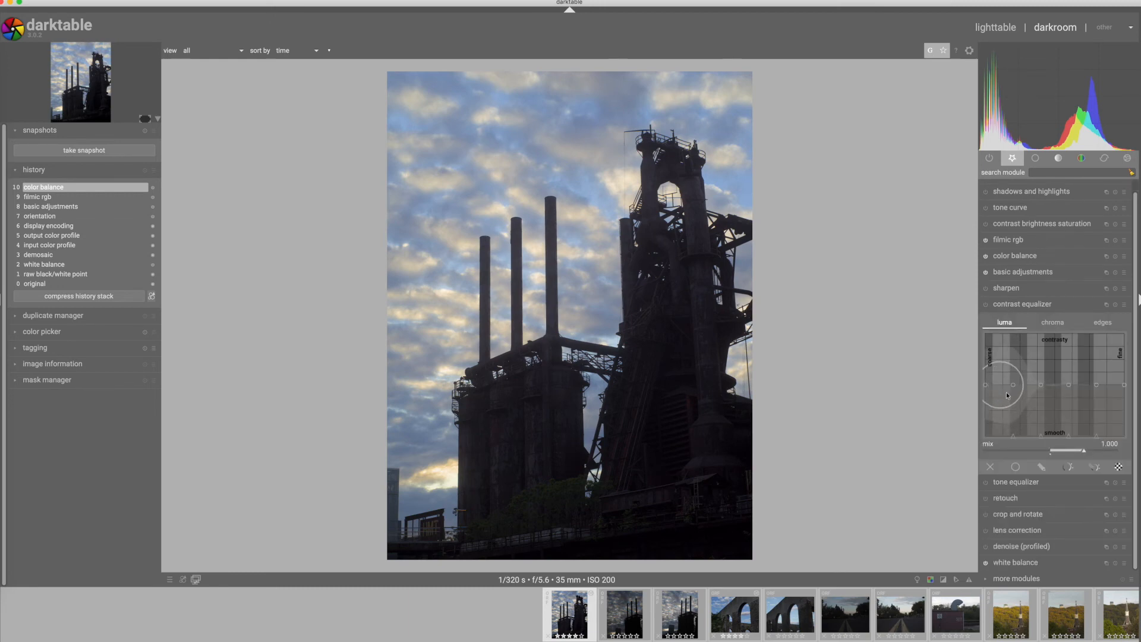
{"action": "left_click_drag", "start_coordinate": [1013, 387], "coordinate": [1014, 379]}
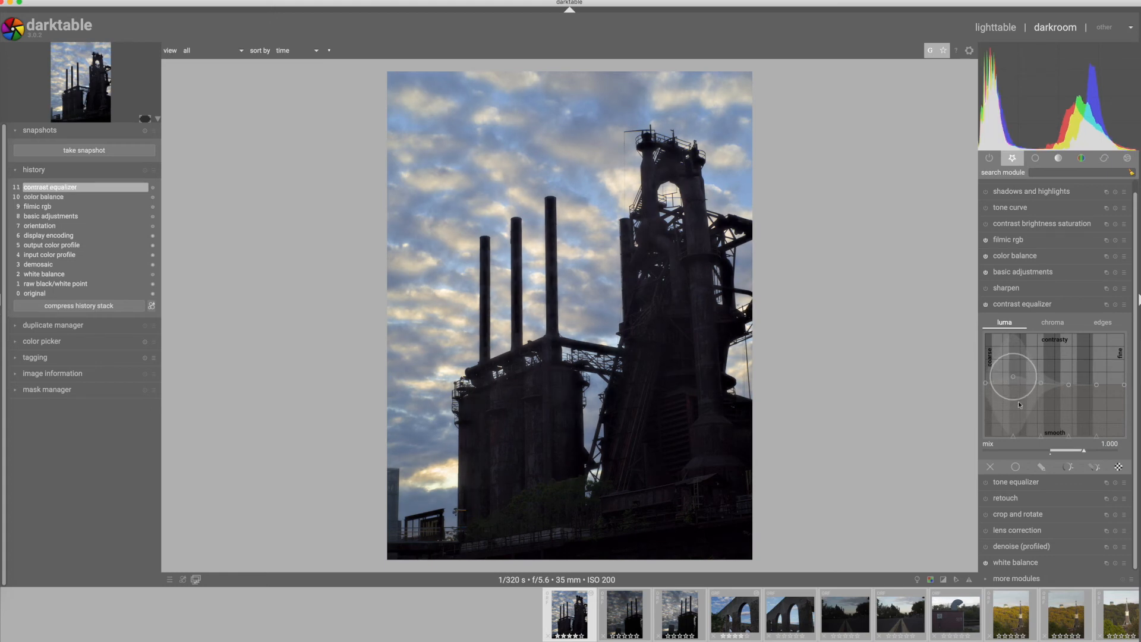
{"action": "left_click", "coordinate": [1115, 305]}
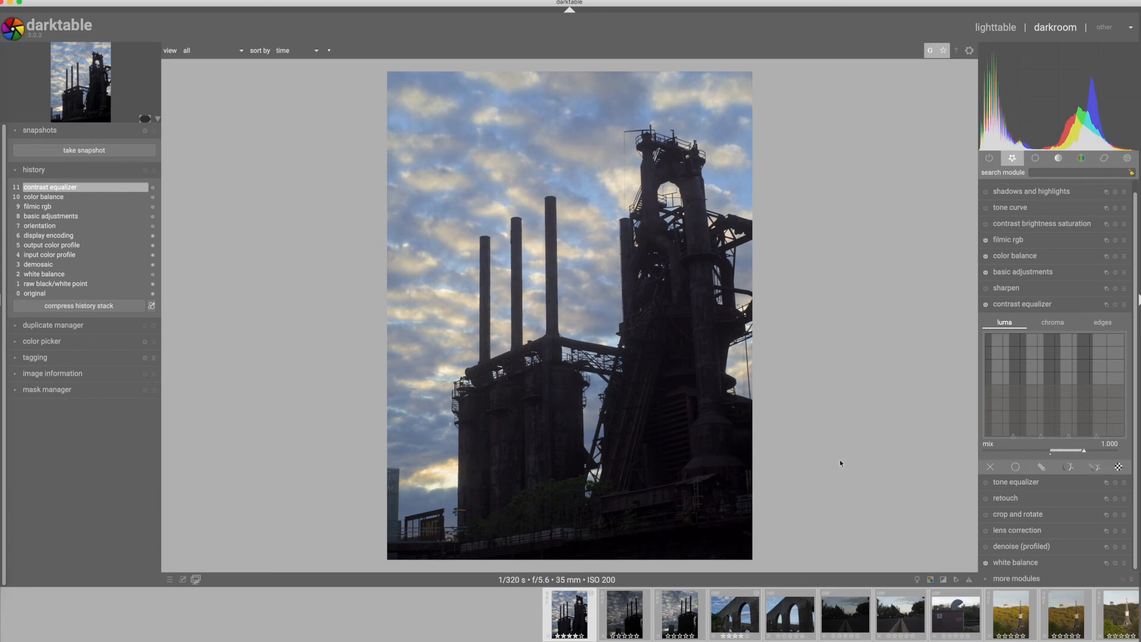
{"action": "left_click_drag", "start_coordinate": [1014, 385], "coordinate": [1014, 368]}
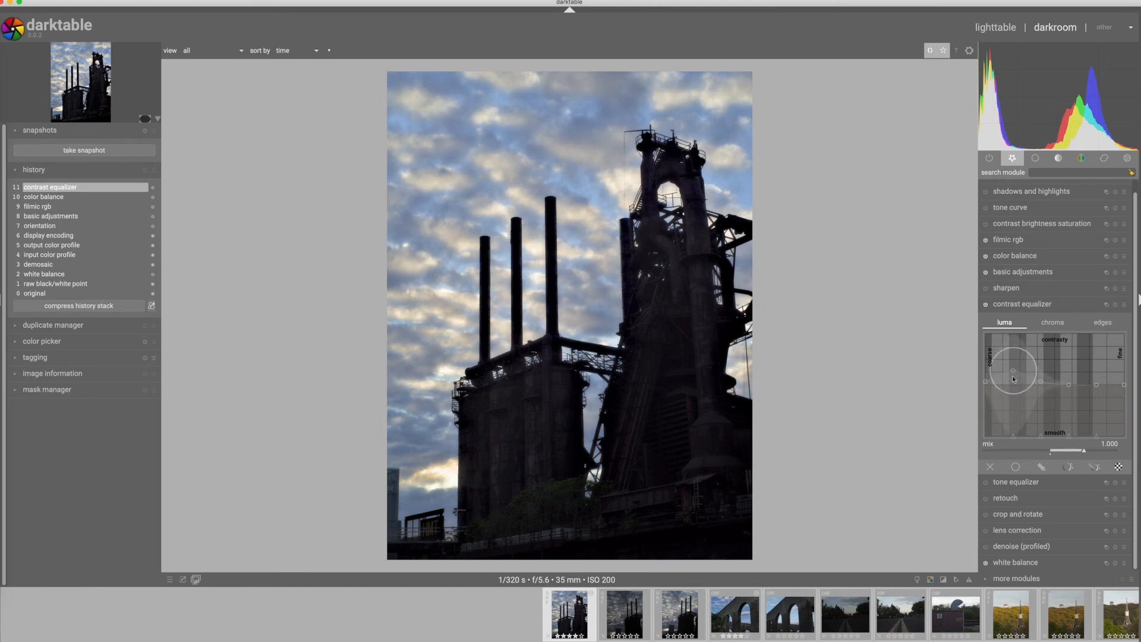
{"action": "left_click", "coordinate": [1078, 450]}
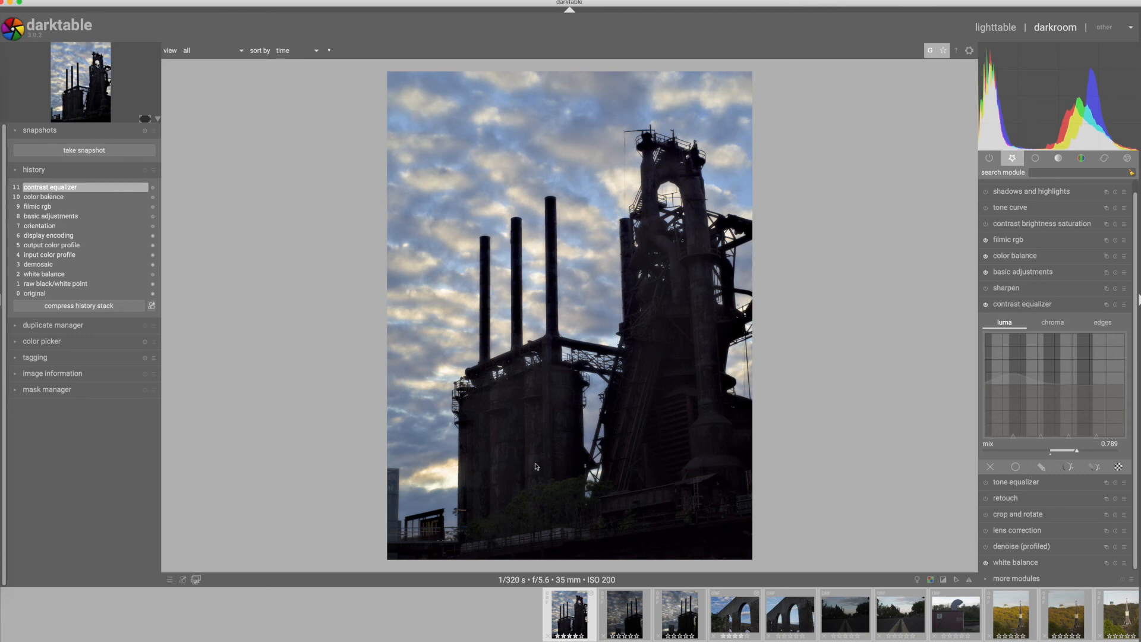
Add a parametric mask to the contrast equalizer and limit its L input to values from 16/22 upward, isolating the sky.
{"action": "left_click", "coordinate": [1065, 466]}
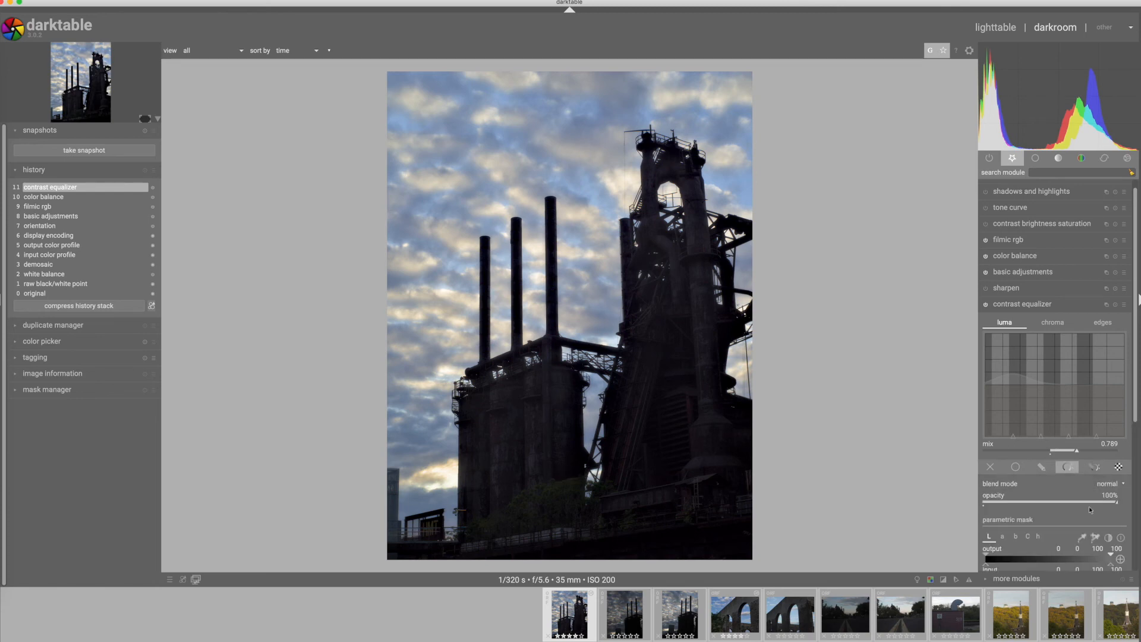
{"action": "scroll", "coordinate": [1137, 416], "scroll_direction": "down", "scroll_amount": 5}
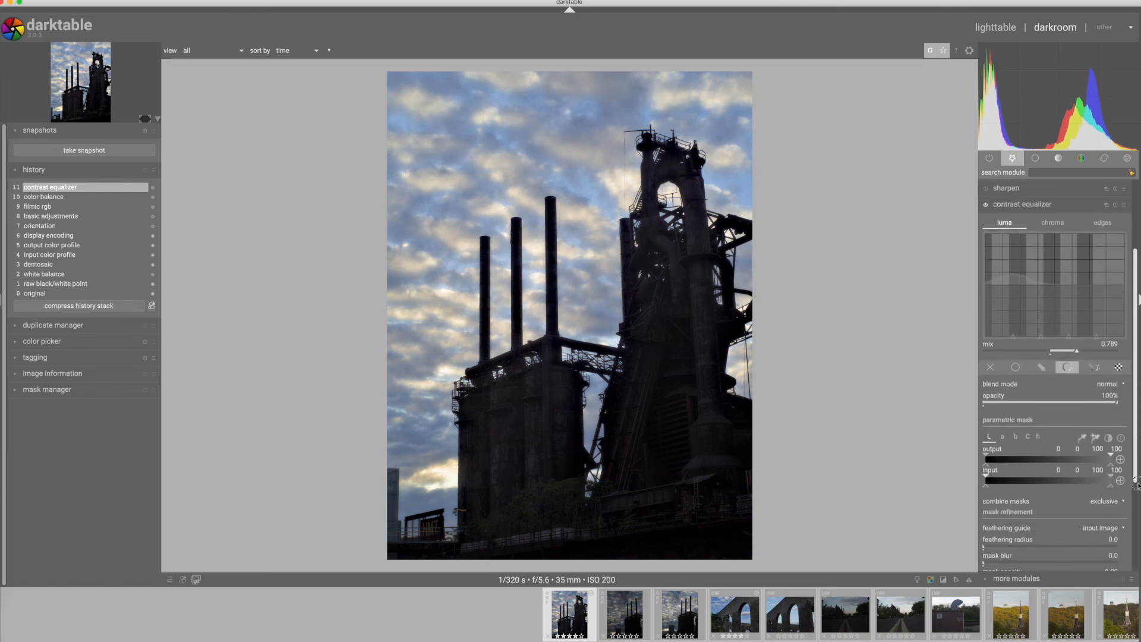
{"action": "scroll", "coordinate": [1134, 512], "scroll_direction": "down", "scroll_amount": 3}
{"action": "left_click", "coordinate": [1121, 514]}
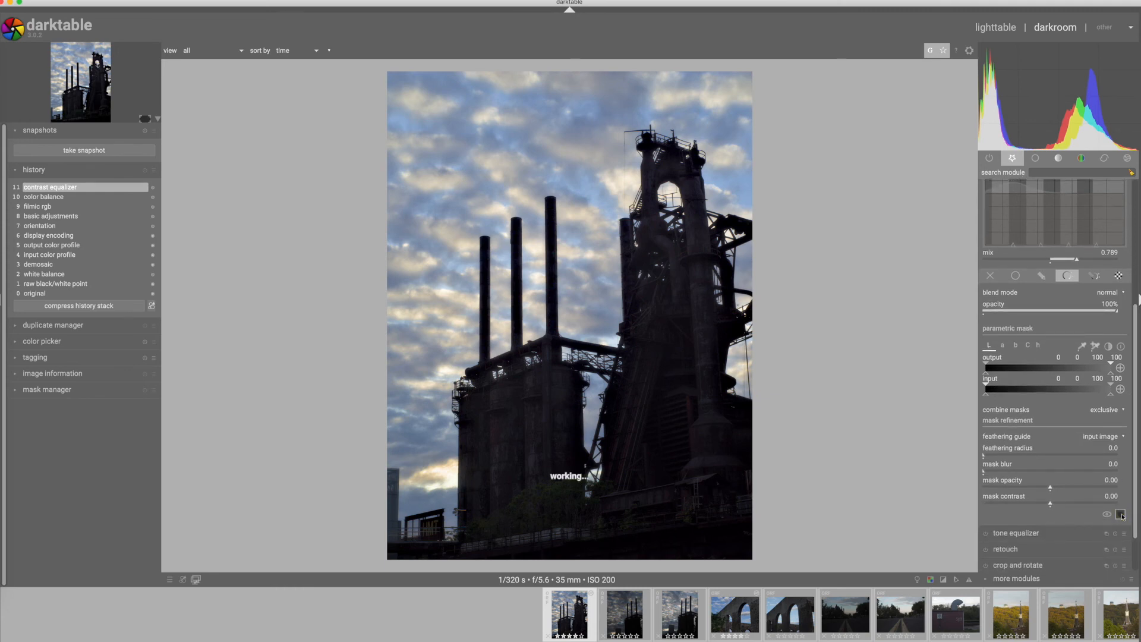
{"action": "left_click_drag", "start_coordinate": [991, 398], "coordinate": [1003, 396]}
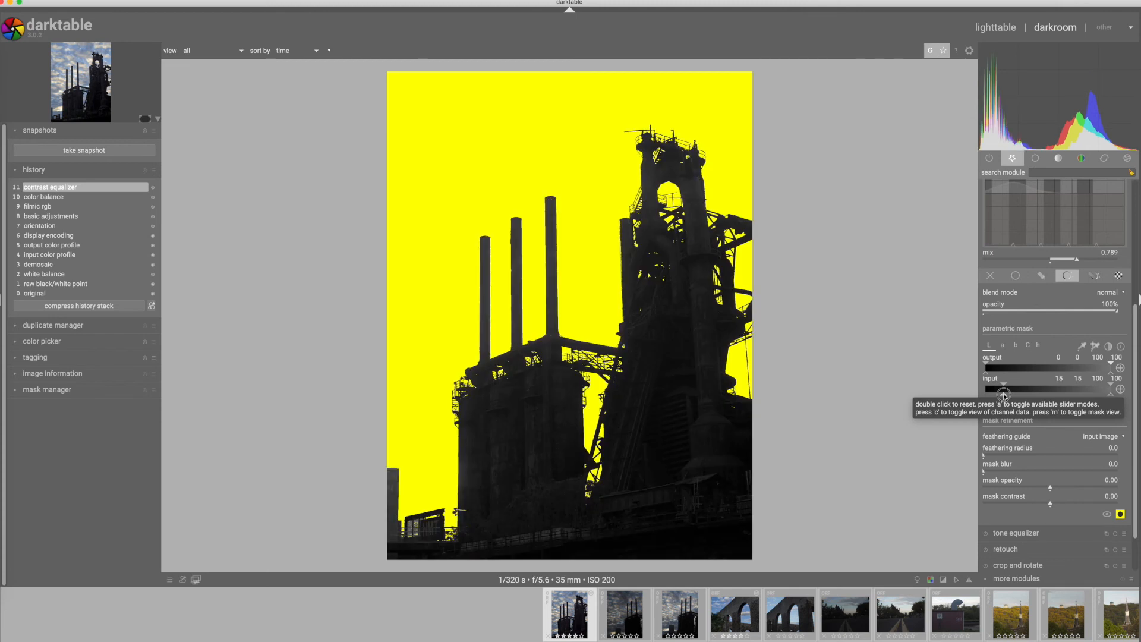
{"action": "left_click_drag", "start_coordinate": [1003, 396], "coordinate": [1013, 385]}
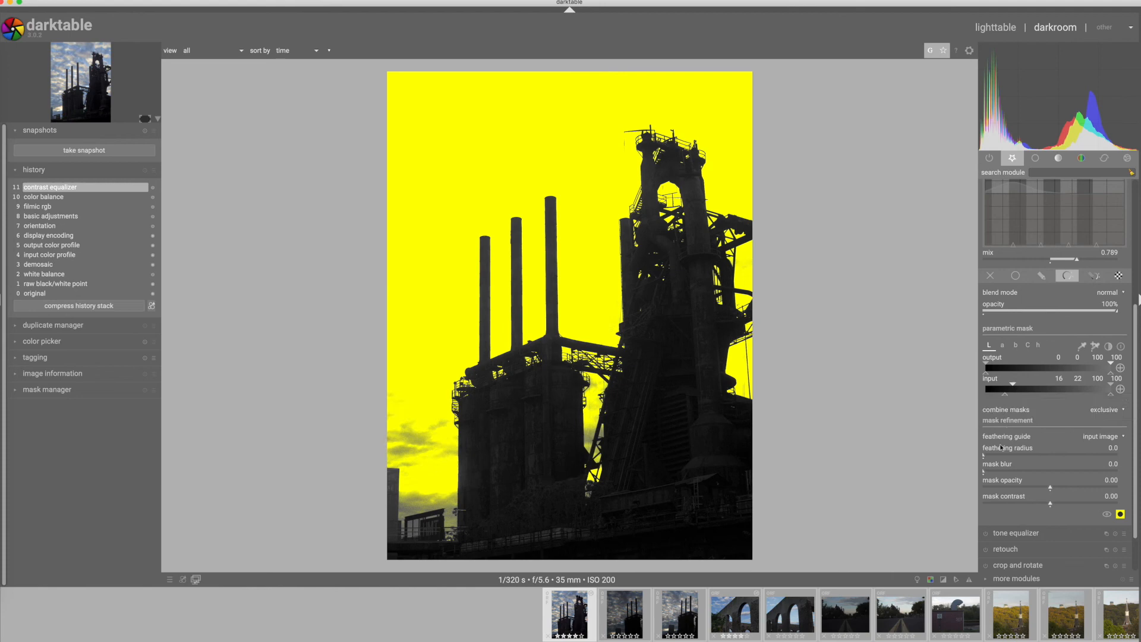
Refine the sky mask with feathering radius 1.1, mask blur 0.8 and mask opacity 0.04, and hide the mask overlay.
{"action": "scroll", "coordinate": [991, 457], "scroll_direction": "up", "scroll_amount": 1}
{"action": "scroll", "coordinate": [991, 474], "scroll_direction": "up", "scroll_amount": 3}
{"action": "left_click", "coordinate": [1122, 515]}
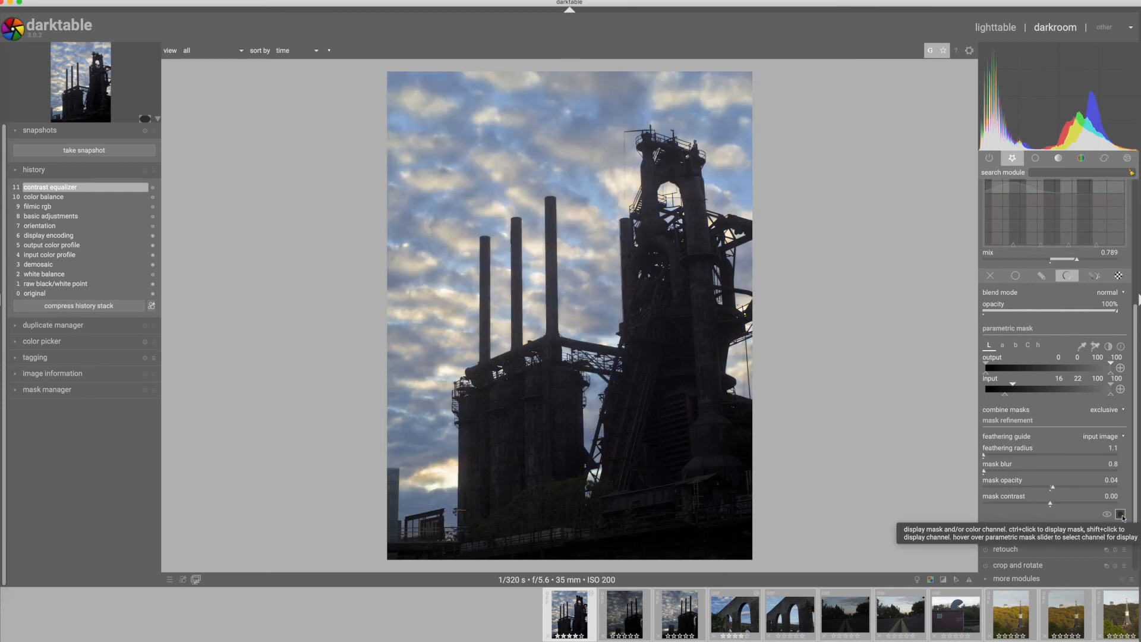
Compare the photo with the contrast equalizer switched off and on, leaving it enabled.
{"action": "left_click", "coordinate": [1121, 515]}
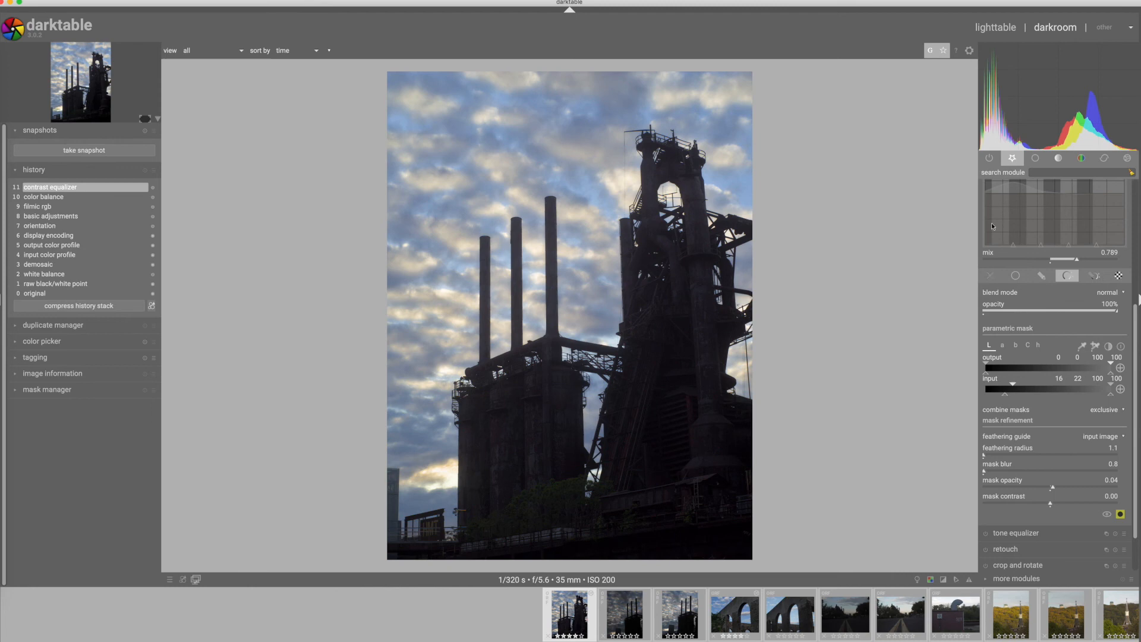
{"action": "left_click_drag", "start_coordinate": [1136, 307], "coordinate": [1136, 225]}
{"action": "left_click", "coordinate": [985, 257]}
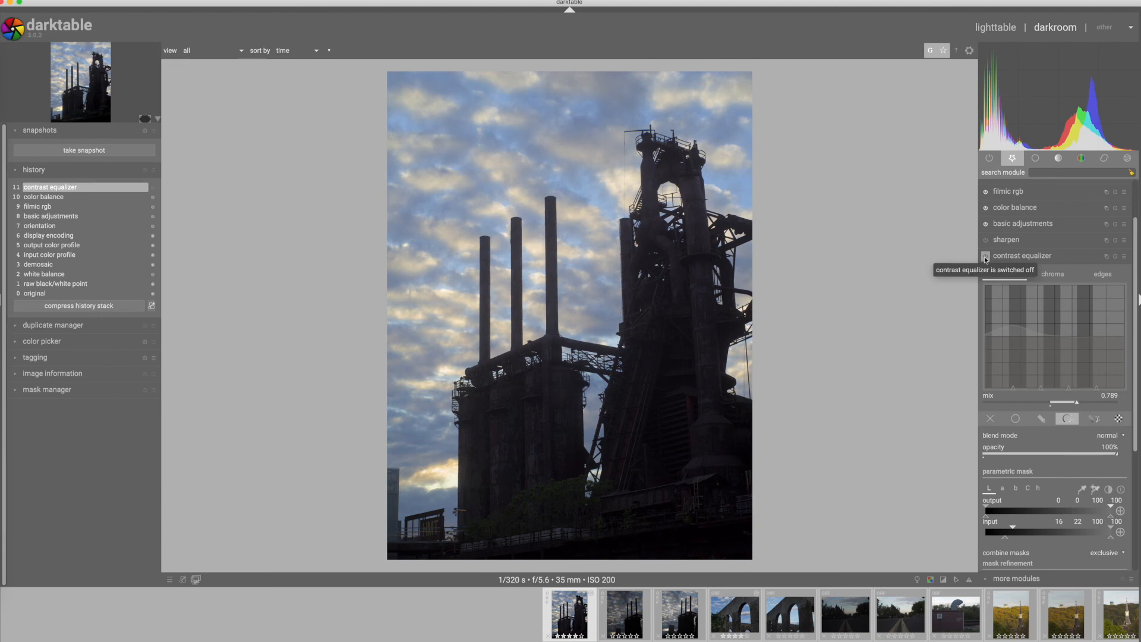
{"action": "left_click", "coordinate": [985, 257]}
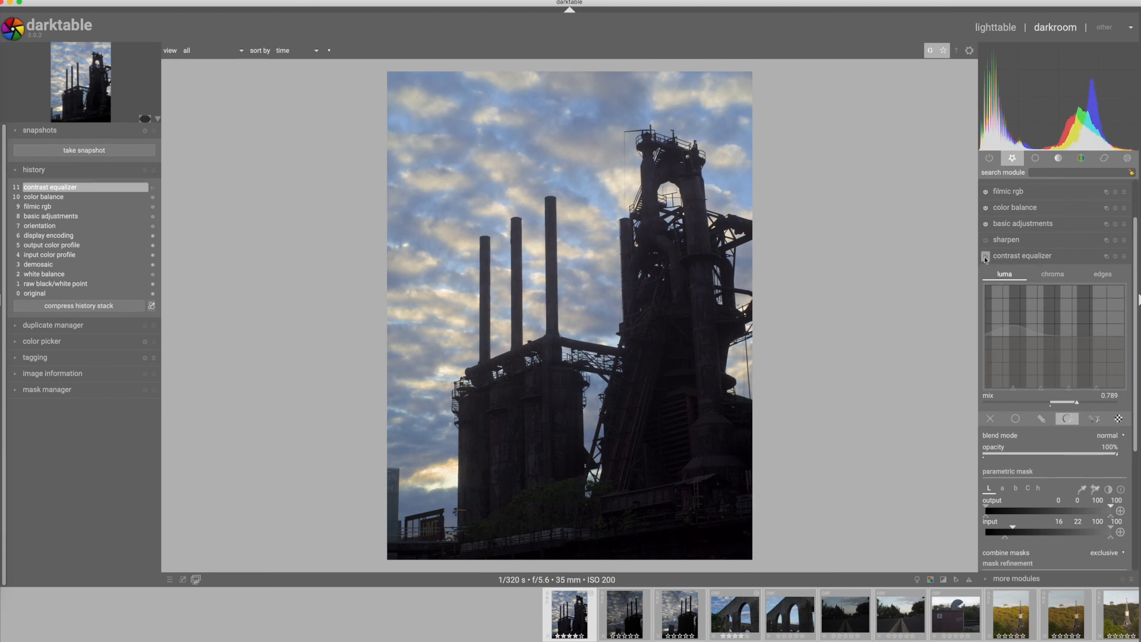
{"action": "left_click", "coordinate": [985, 256]}
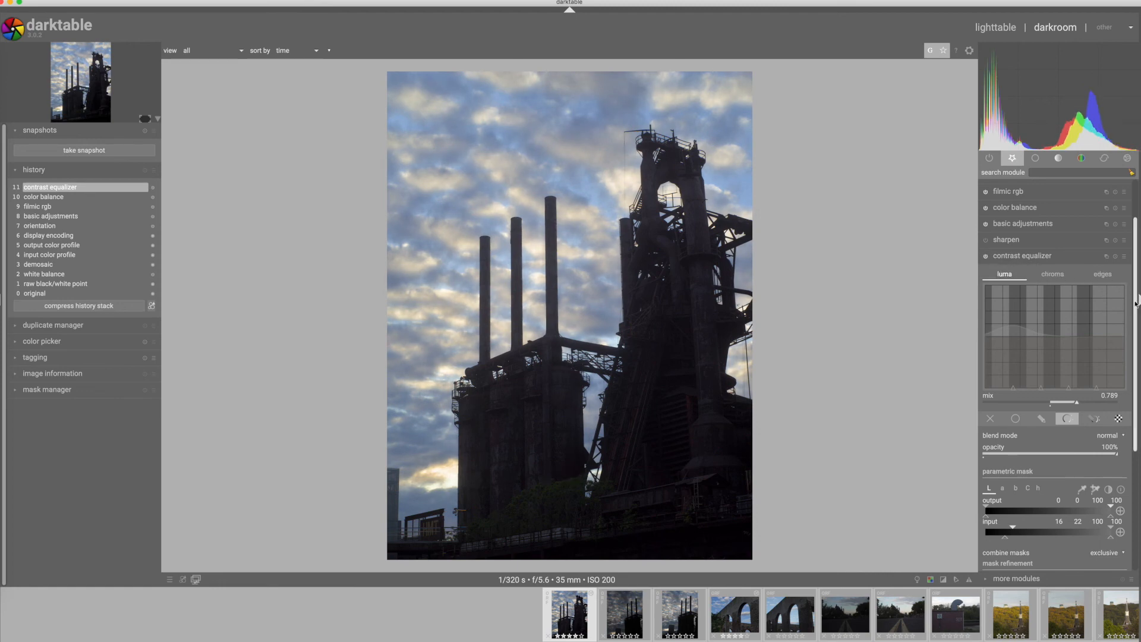
Compare the contrast equalizer's effect without and with its parametric mask, leaving the mask active.
{"action": "scroll", "coordinate": [1135, 340], "scroll_direction": "down", "scroll_amount": 2}
{"action": "scroll", "coordinate": [1135, 340], "scroll_direction": "down", "scroll_amount": 5}
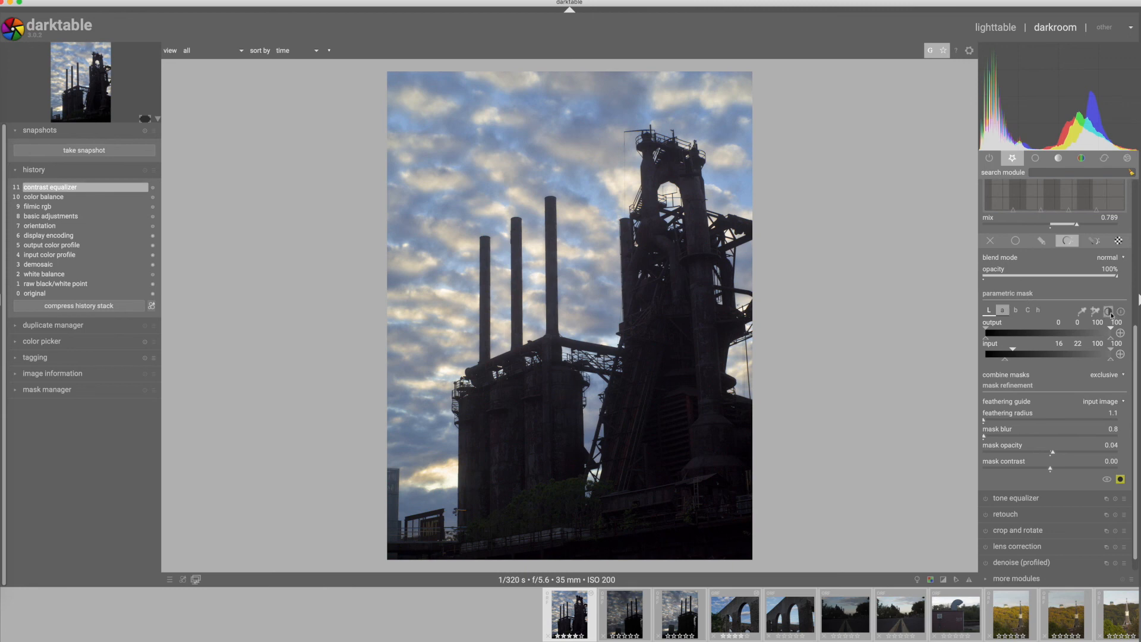
{"action": "left_click", "coordinate": [991, 240]}
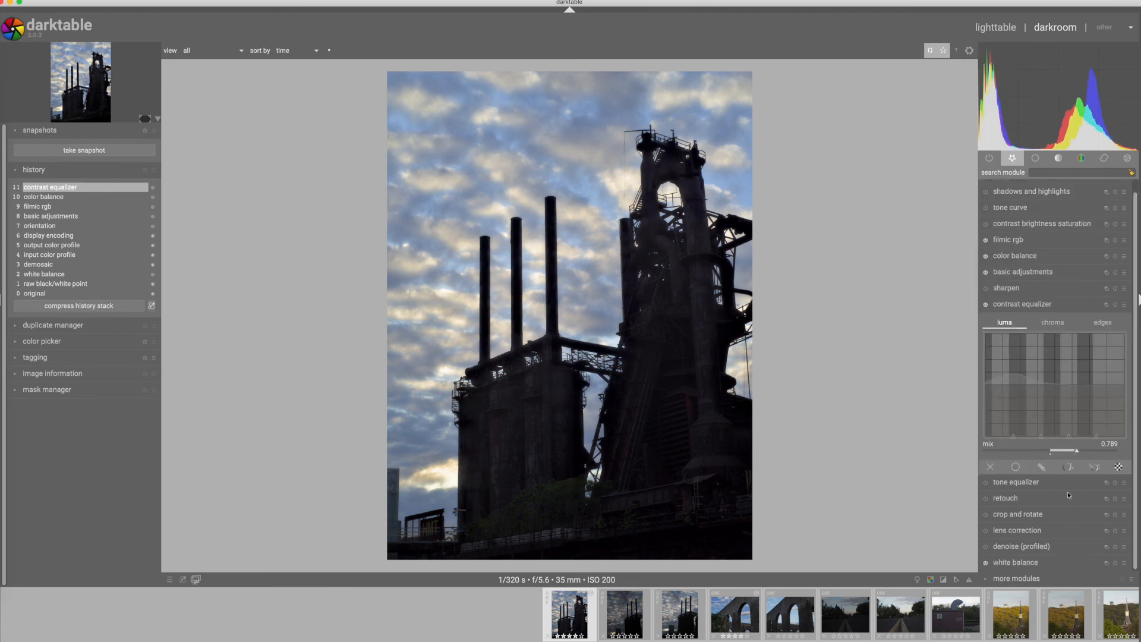
{"action": "left_click", "coordinate": [1068, 467]}
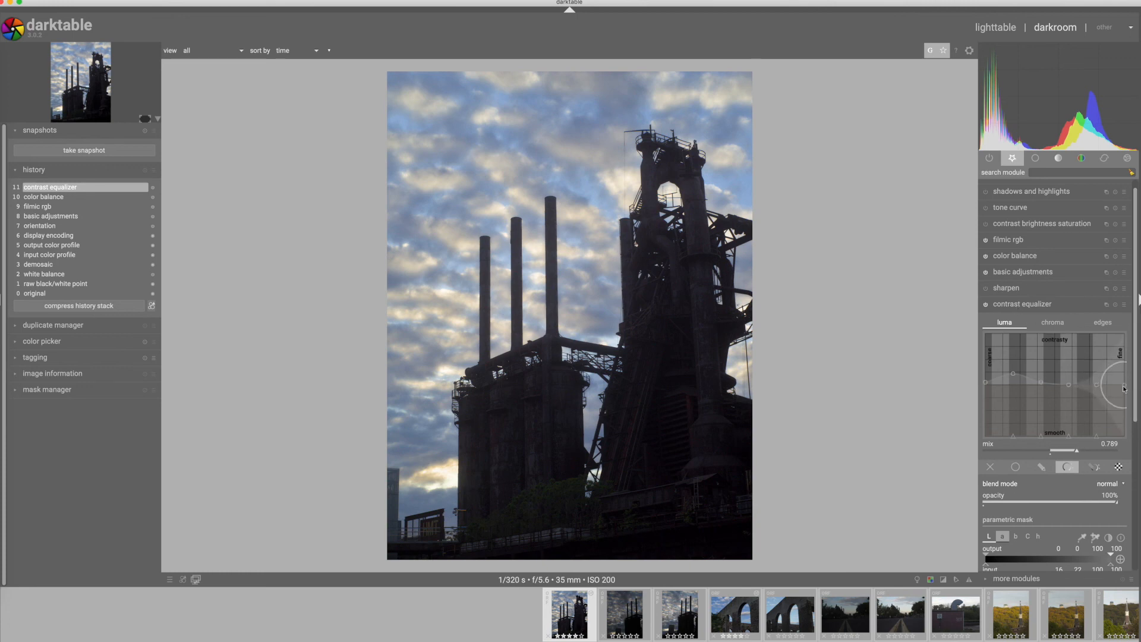
Add a second contrast equalizer instance and slightly boost the finest luma detail.
{"action": "left_click", "coordinate": [1106, 304]}
{"action": "left_click", "coordinate": [1071, 312]}
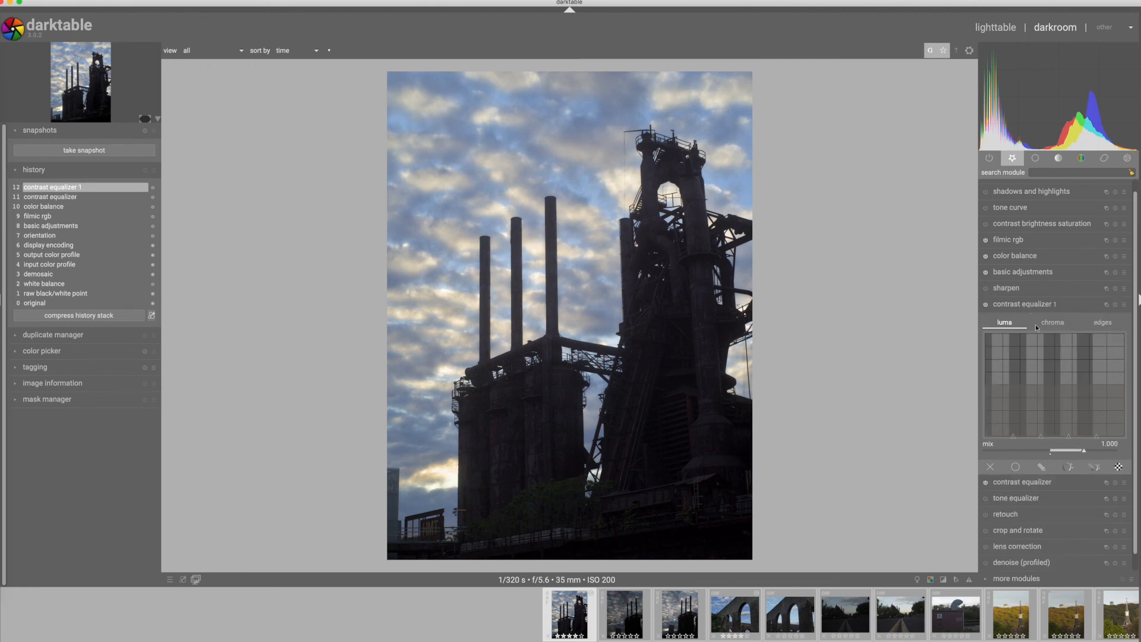
{"action": "left_click_drag", "start_coordinate": [1125, 385], "coordinate": [1124, 374]}
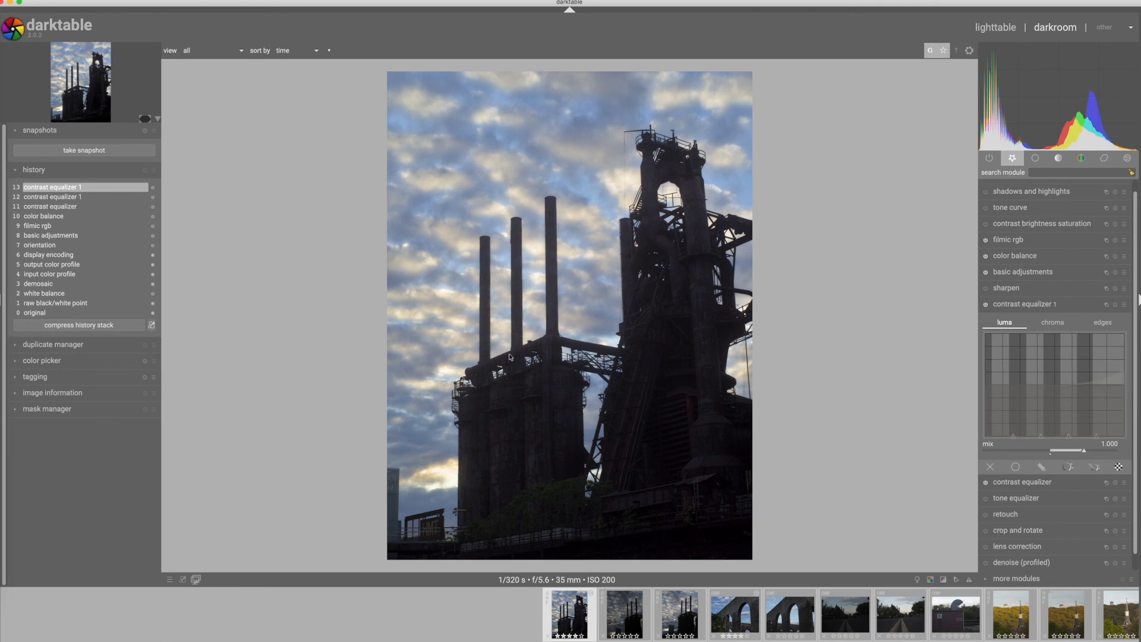
{"action": "left_click", "coordinate": [1014, 302]}
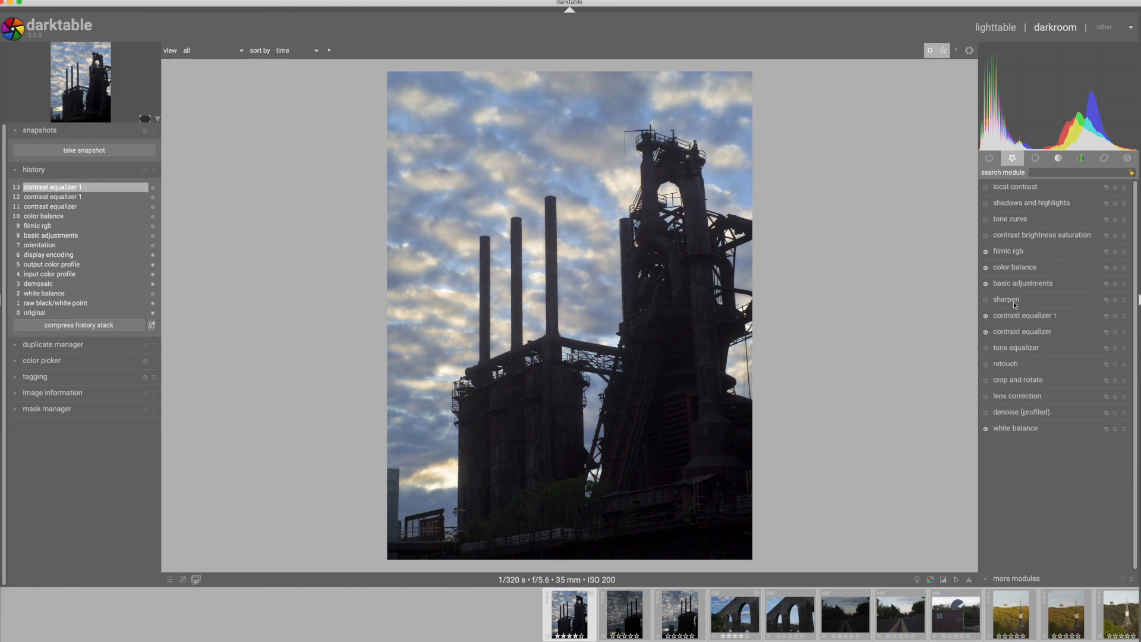
Crop the photo's left edge slightly inward to cut off the building there, keeping the original image aspect.
{"action": "left_click", "coordinate": [1014, 380]}
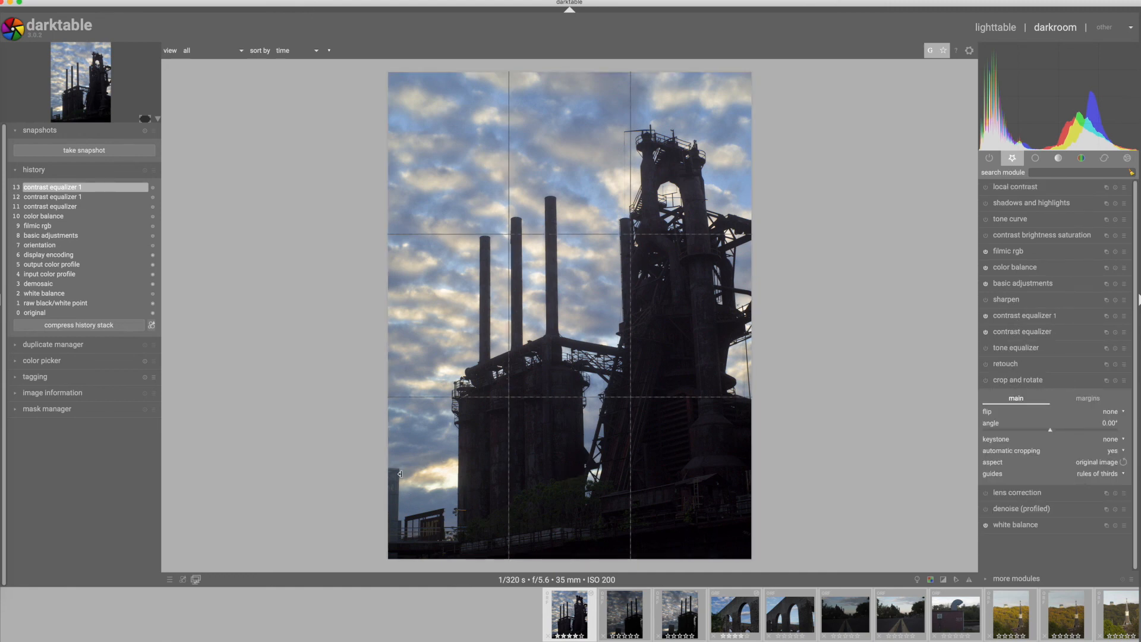
{"action": "left_click_drag", "start_coordinate": [396, 321], "coordinate": [408, 320]}
{"action": "left_click", "coordinate": [1025, 383]}
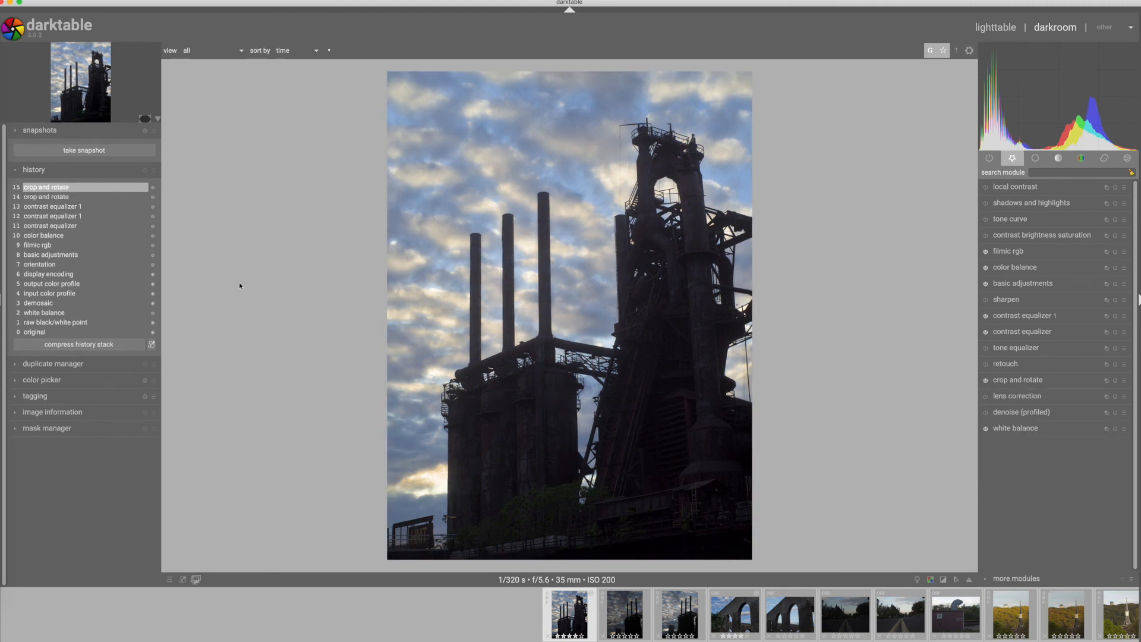
Enable local contrast with highlights at 21% and compare the photo with the module off and on.
{"action": "left_click", "coordinate": [987, 188]}
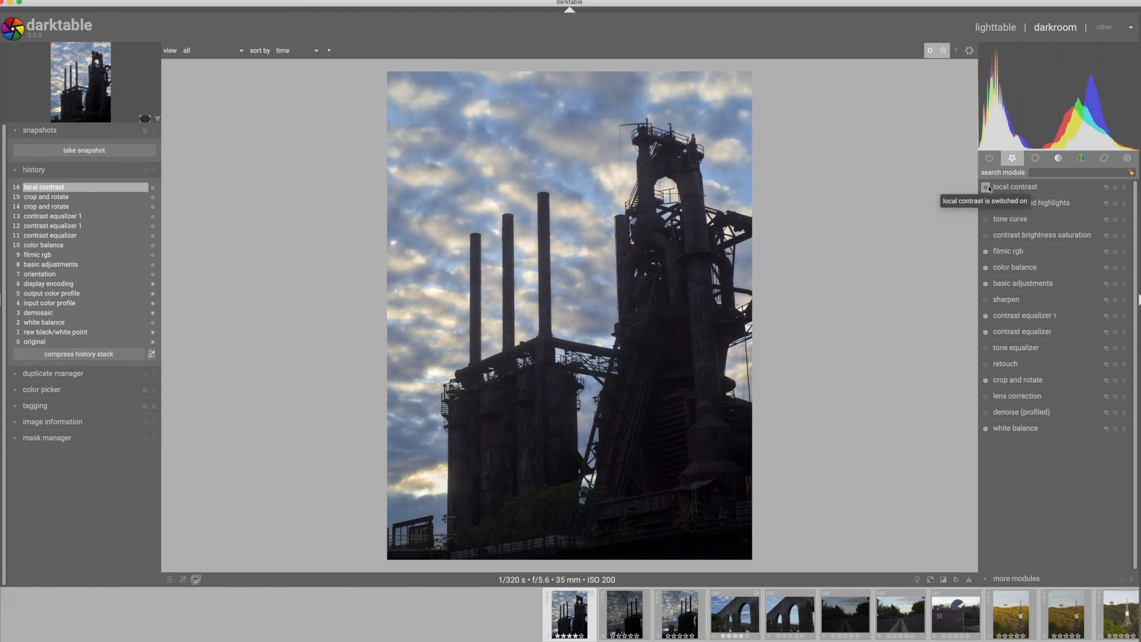
{"action": "left_click", "coordinate": [1020, 188]}
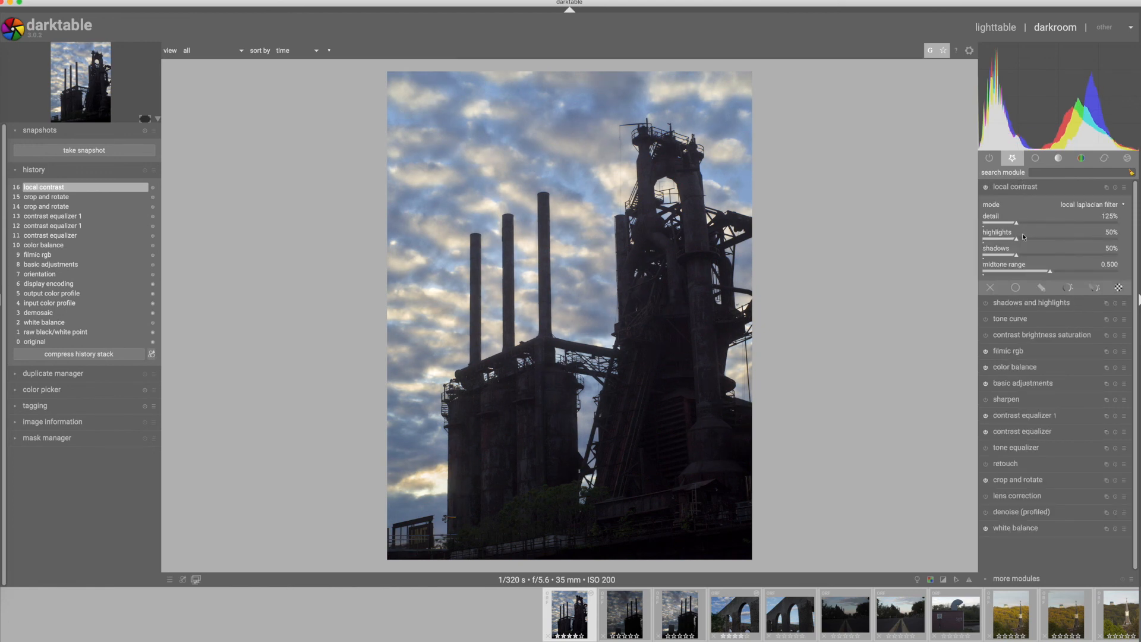
{"action": "left_click_drag", "start_coordinate": [1018, 239], "coordinate": [997, 238]}
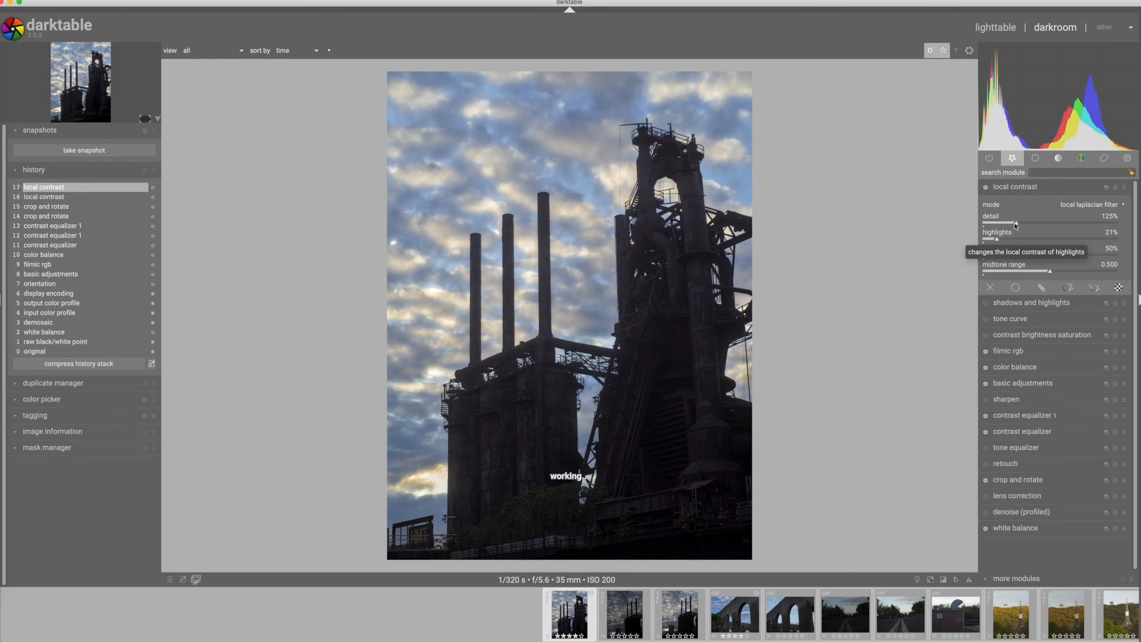
{"action": "left_click", "coordinate": [985, 188]}
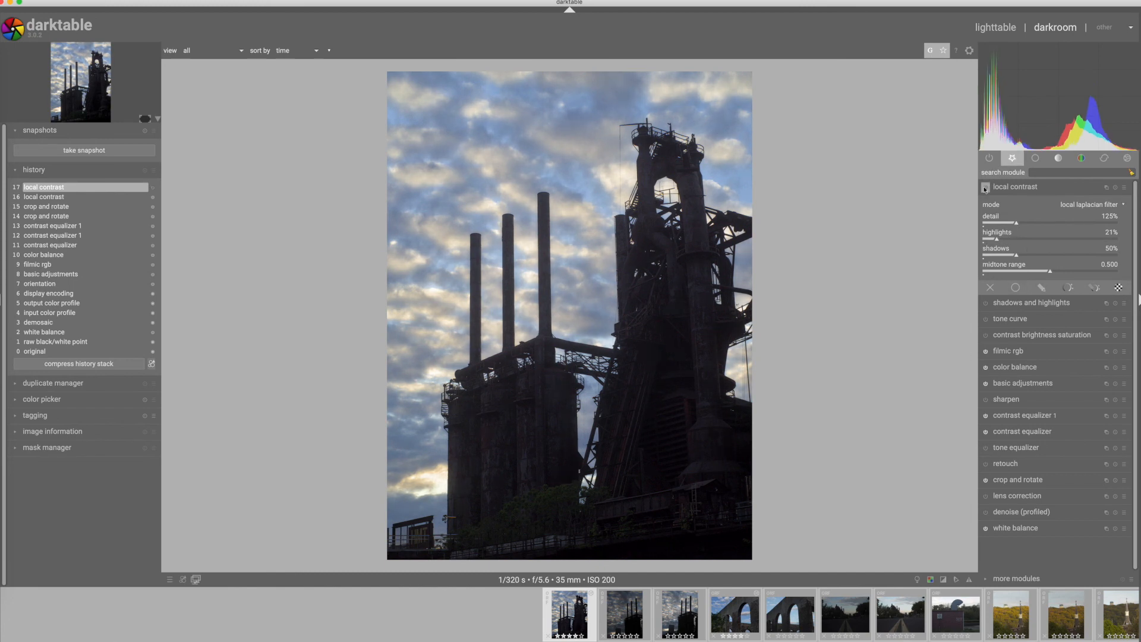
{"action": "left_click", "coordinate": [986, 188]}
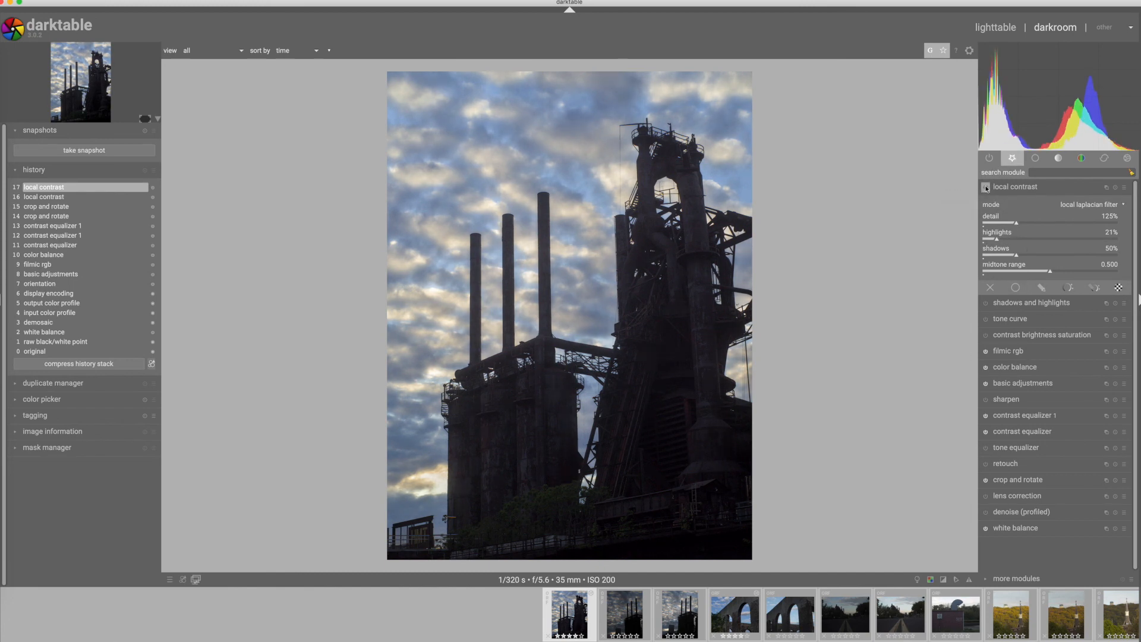
{"action": "left_click", "coordinate": [1016, 190]}
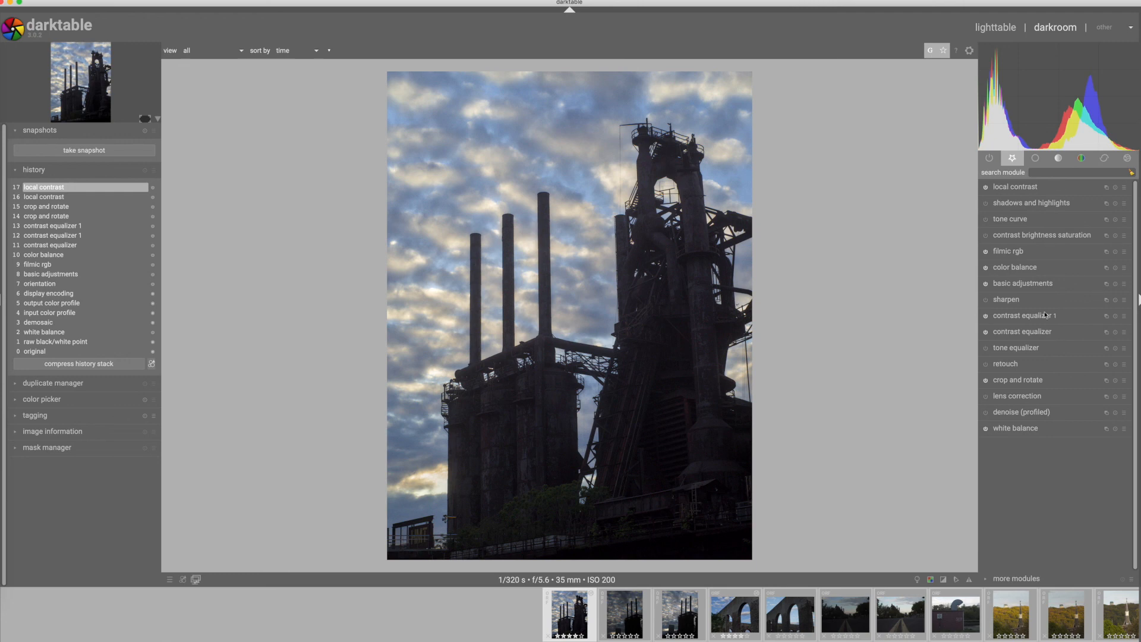
Auto-adjust the tone equalizer's mask exposure compensation to +1.24 EV and show its advanced curve.
{"action": "left_click", "coordinate": [1017, 349]}
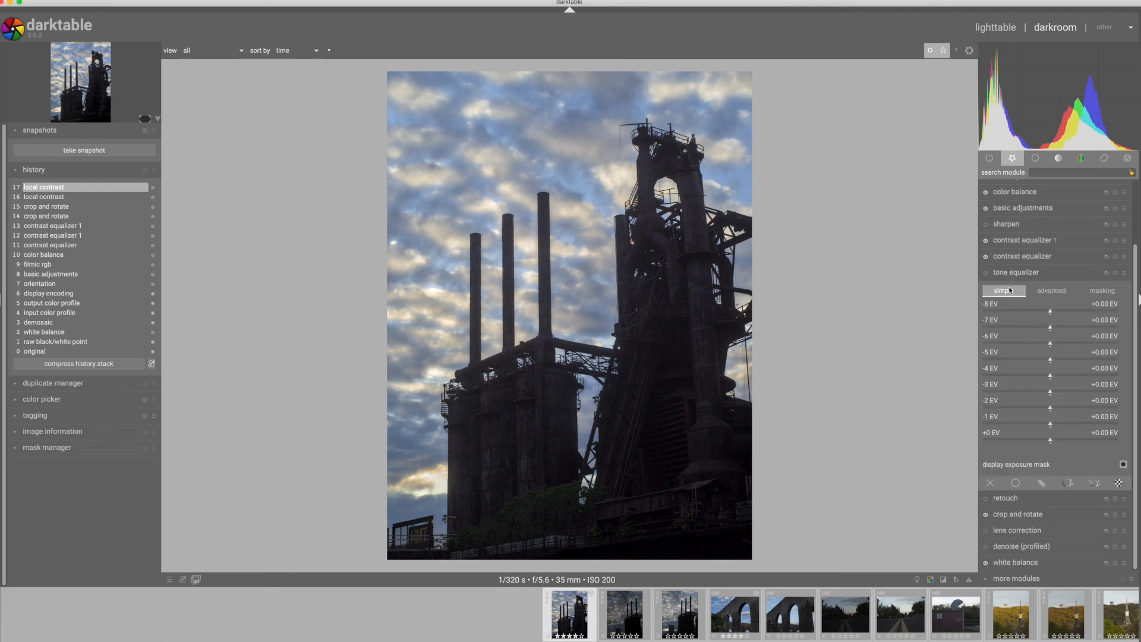
{"action": "left_click", "coordinate": [1049, 292]}
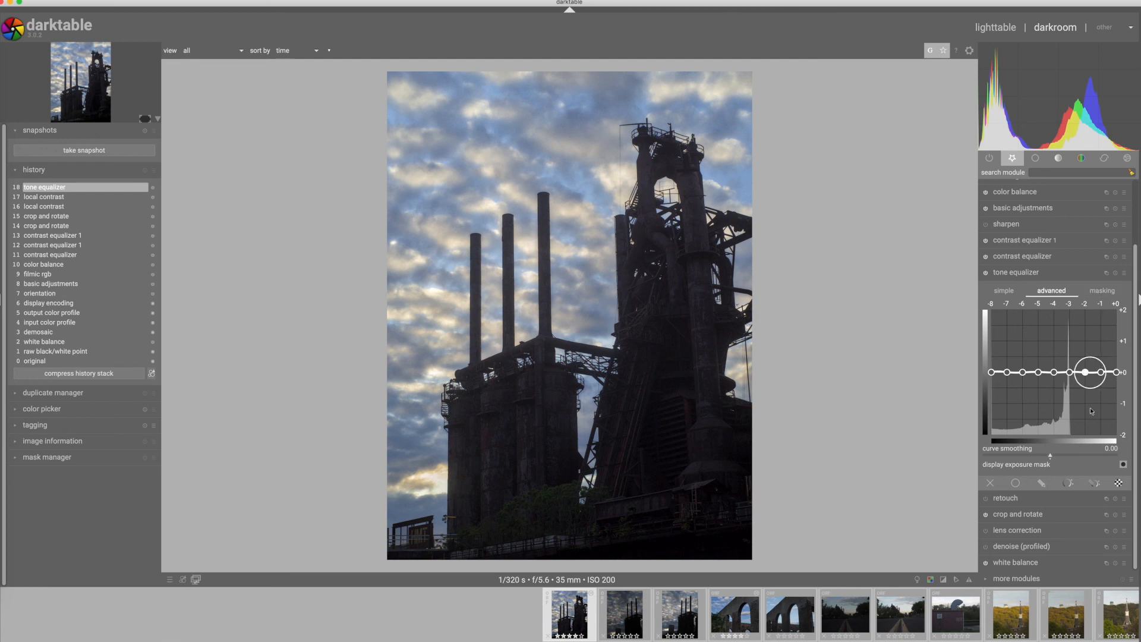
{"action": "left_click", "coordinate": [1101, 293]}
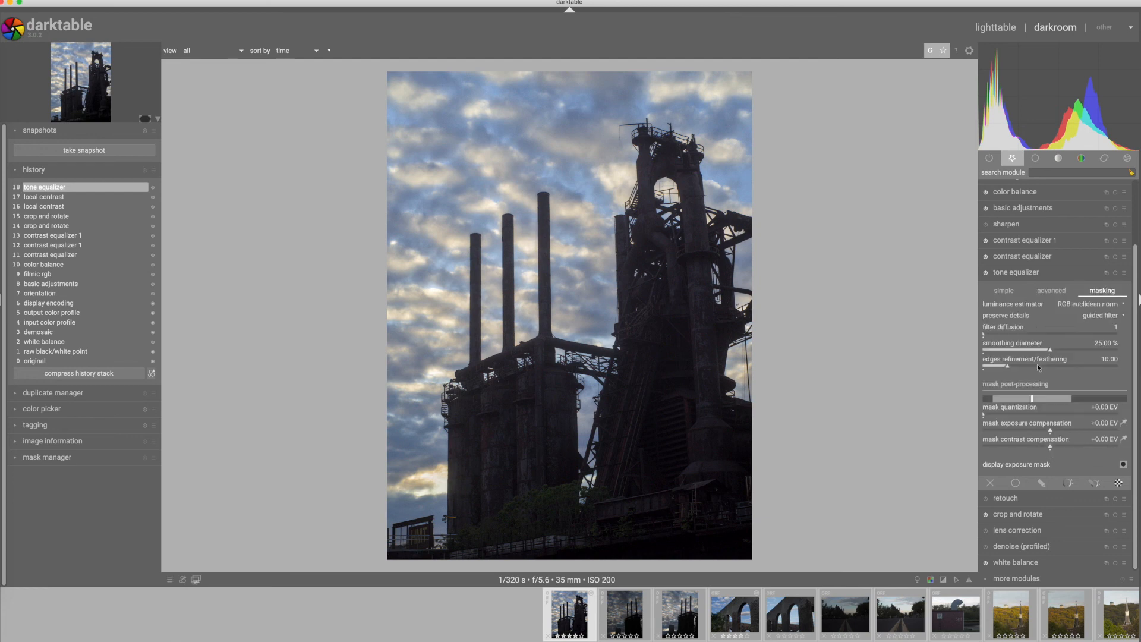
{"action": "scroll", "coordinate": [1057, 427], "scroll_direction": "up", "scroll_amount": 5}
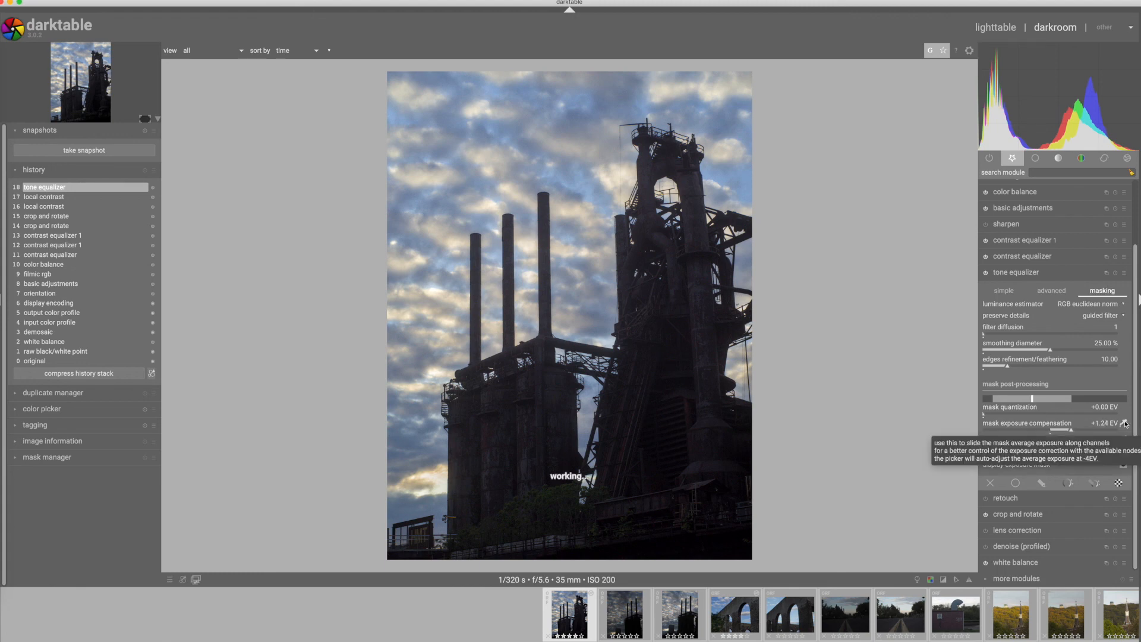
{"action": "left_click", "coordinate": [1052, 290]}
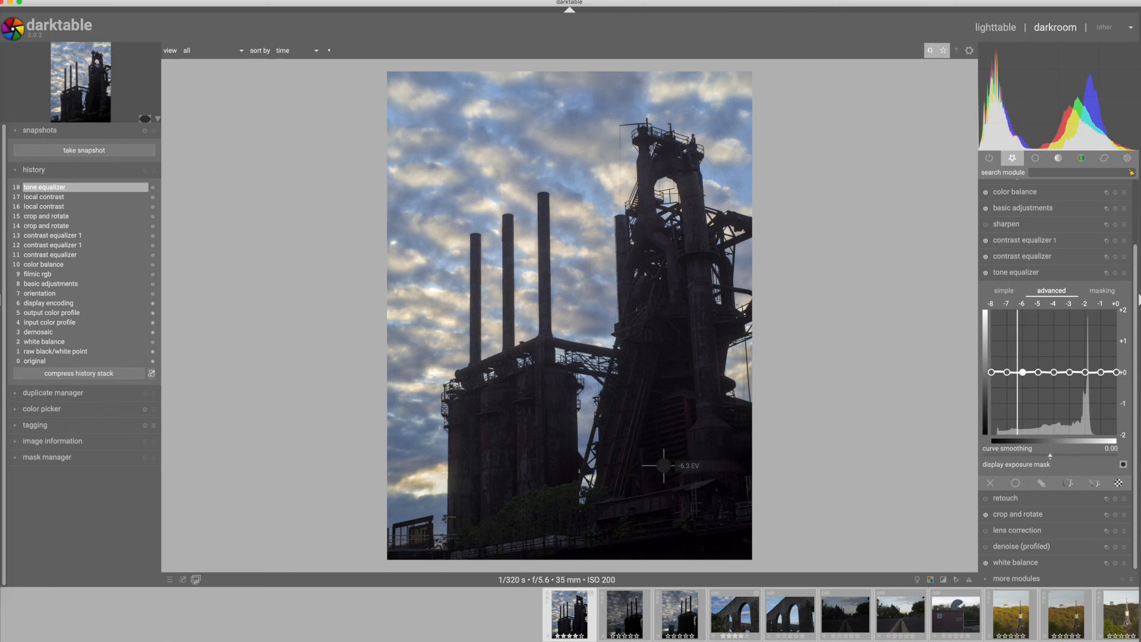
Lift the furnace shadows in the tone equalizer, raising the -7 to -5 EV points by about 0.6 EV.
{"action": "scroll", "coordinate": [664, 465], "scroll_direction": "up", "scroll_amount": 8}
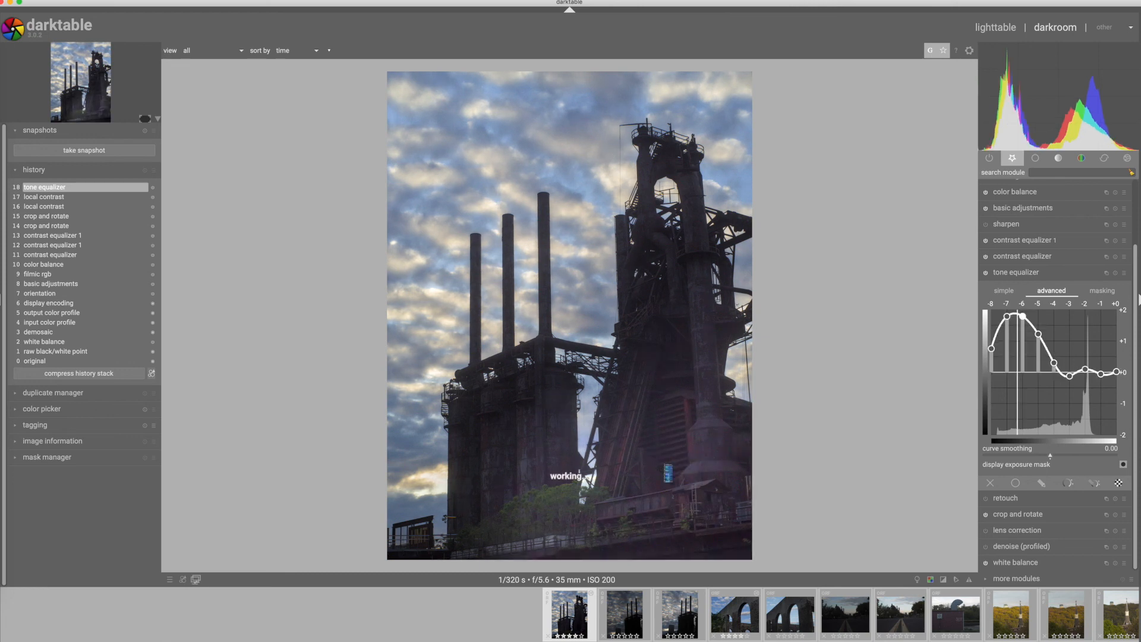
{"action": "left_click_drag", "start_coordinate": [1007, 316], "coordinate": [1009, 363]}
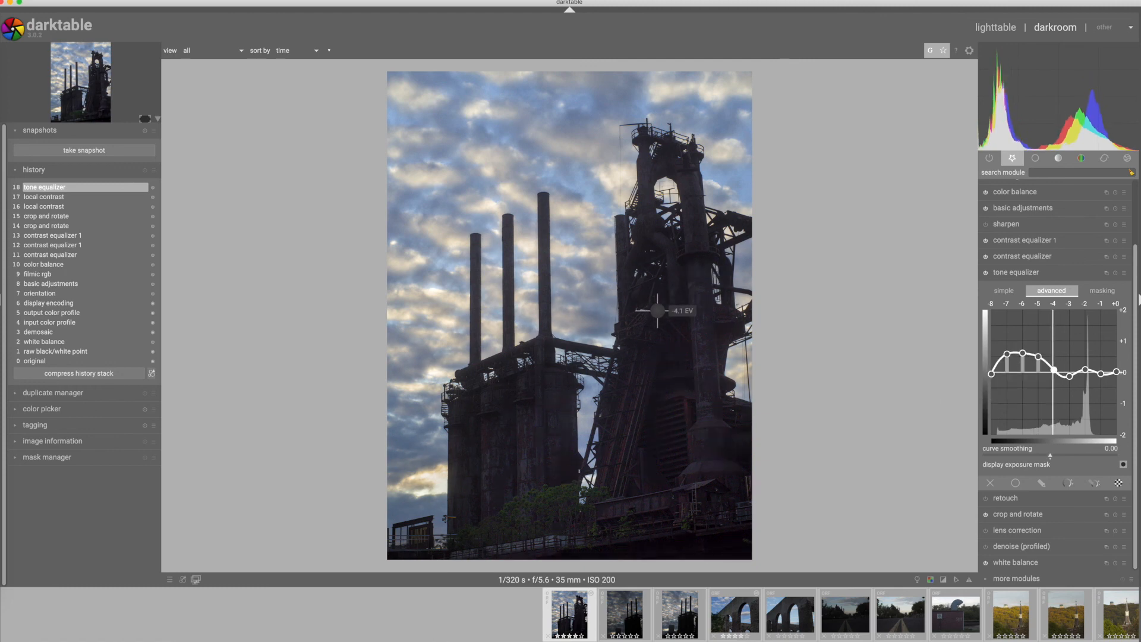
{"action": "scroll", "coordinate": [660, 313], "scroll_direction": "up", "scroll_amount": 2}
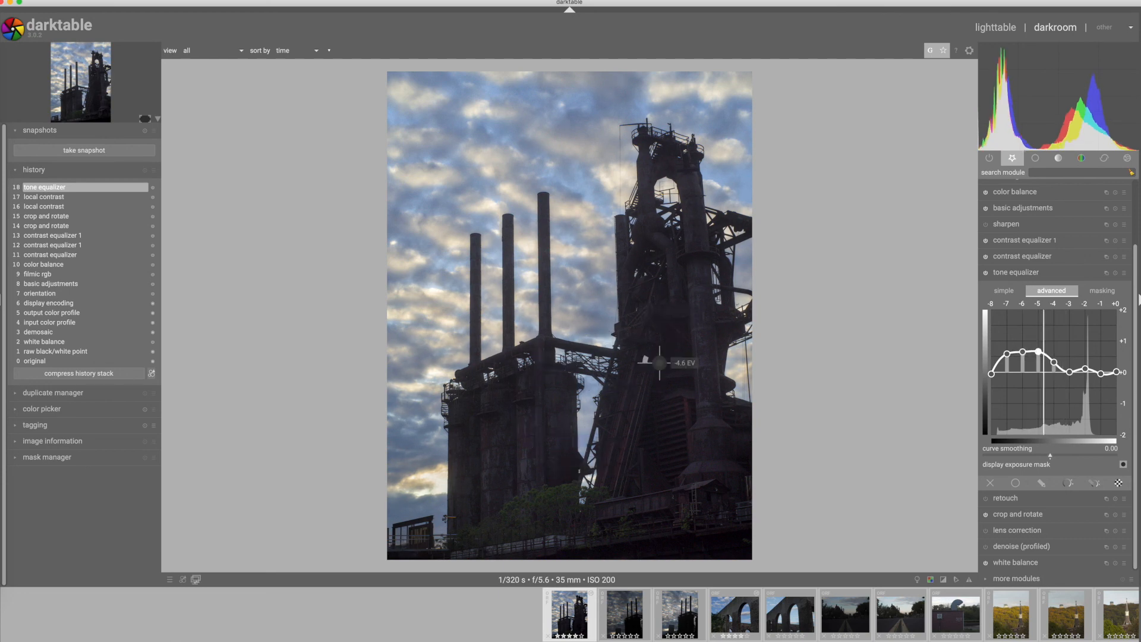
Compare the photo with and without the tone equalizer and leave the module switched off.
{"action": "left_click", "coordinate": [987, 273]}
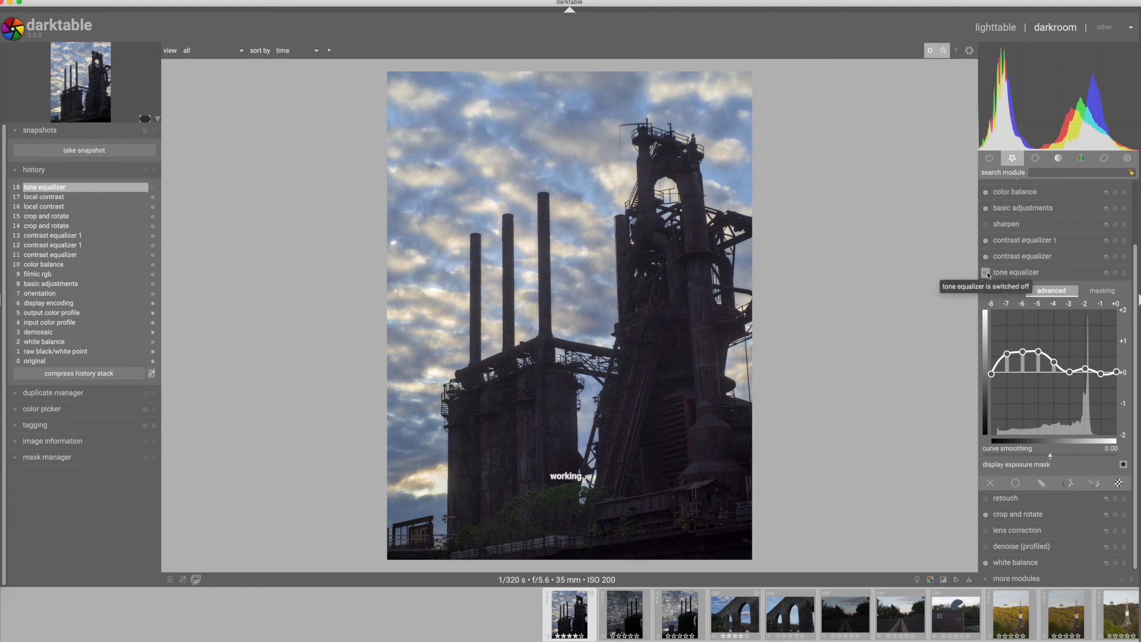
{"action": "left_click", "coordinate": [987, 273]}
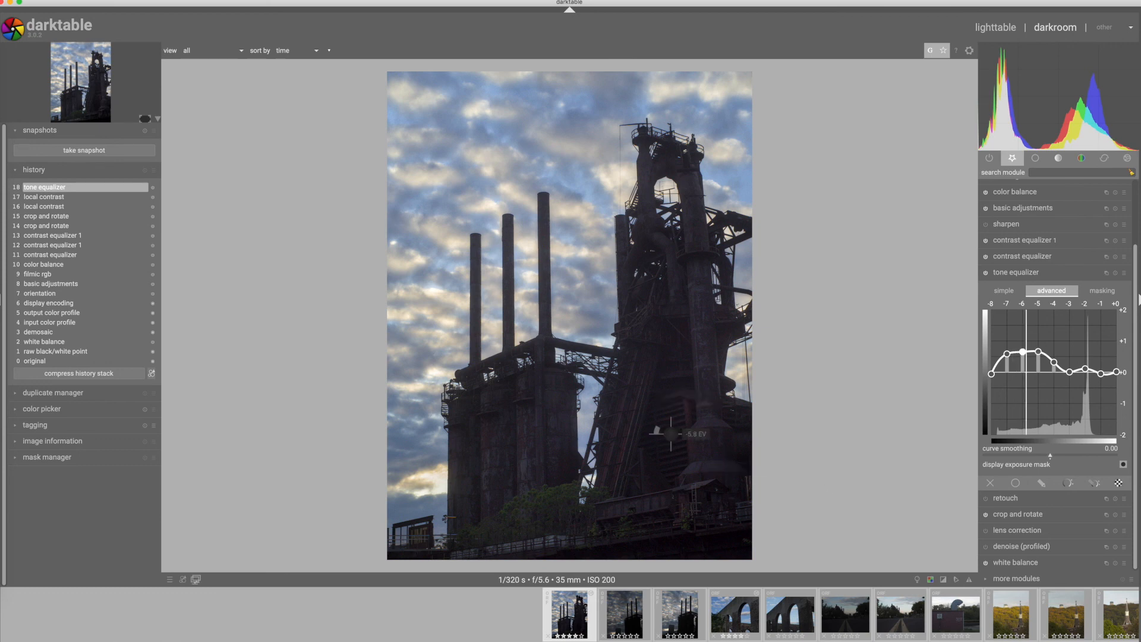
{"action": "left_click", "coordinate": [985, 274]}
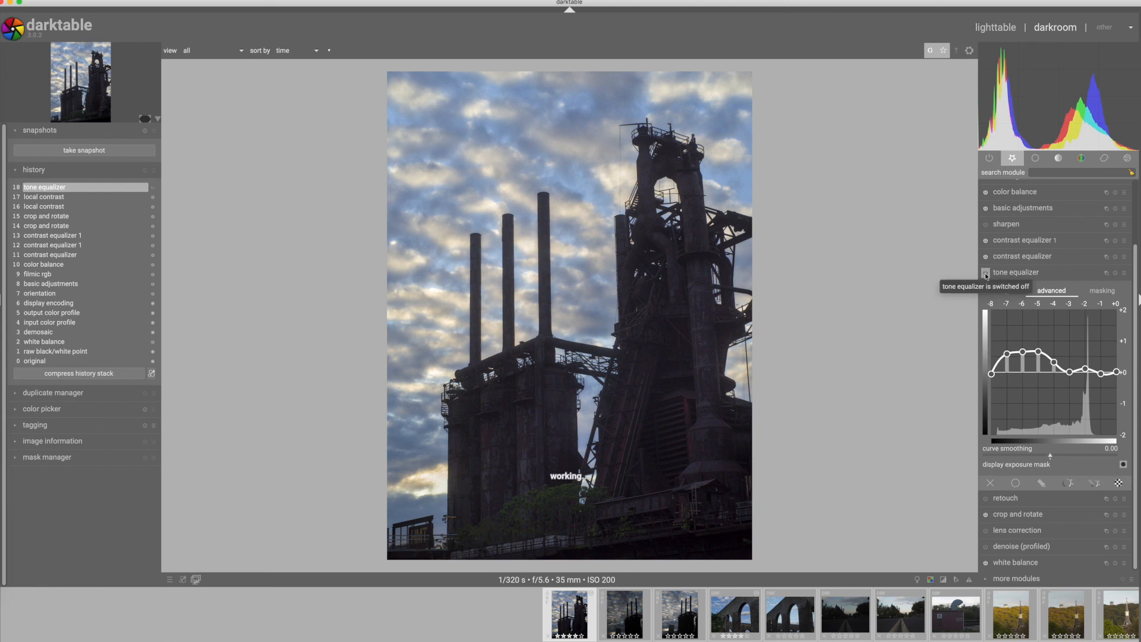
{"action": "left_click", "coordinate": [1018, 273]}
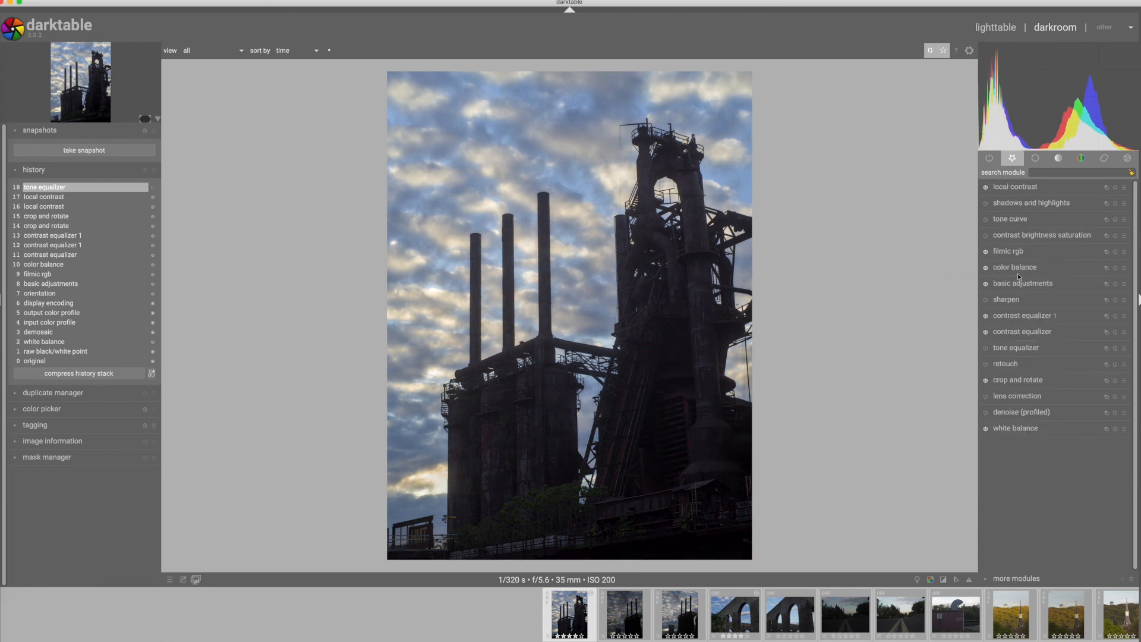
Enable profiled denoising for the photo and return to the lighttable.
{"action": "left_click", "coordinate": [986, 412]}
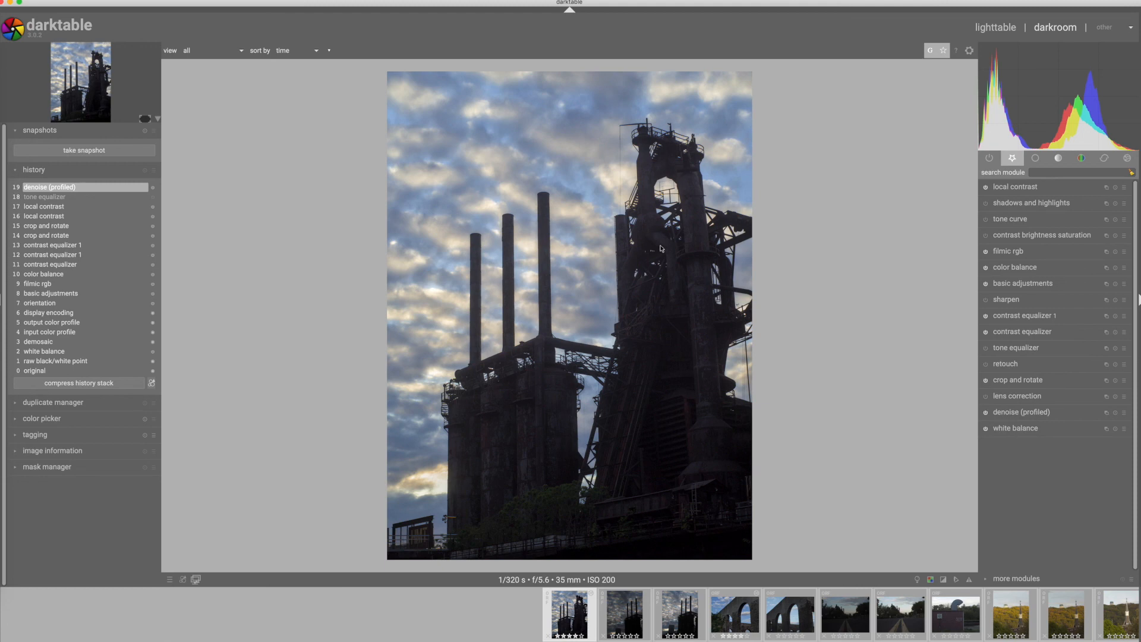
{"action": "left_click", "coordinate": [1001, 31]}
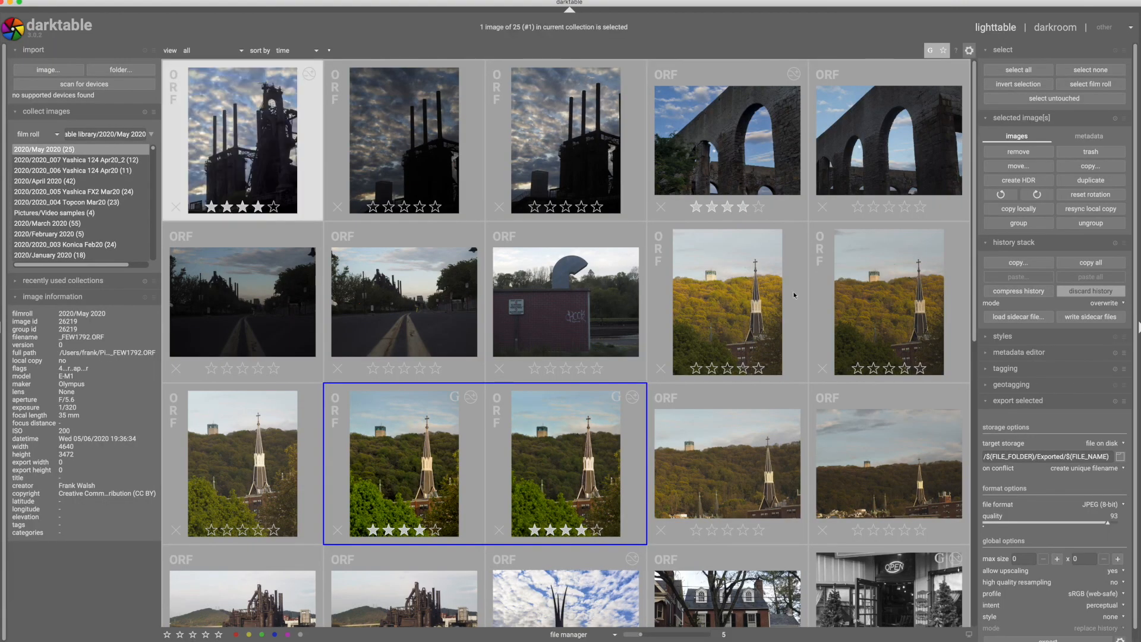